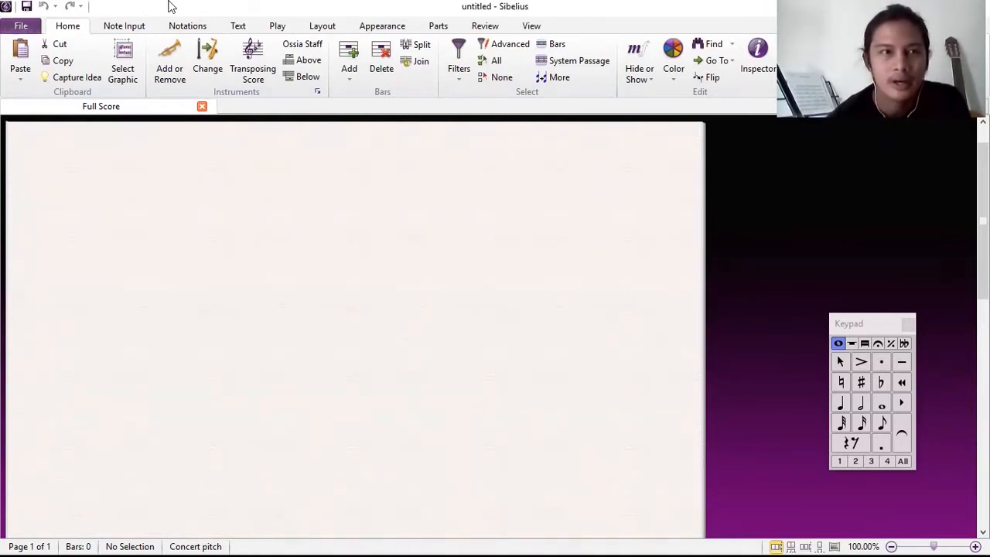
Start a new score and add a Piano from the Pitched Percussion instruments.
left_click(21, 26)
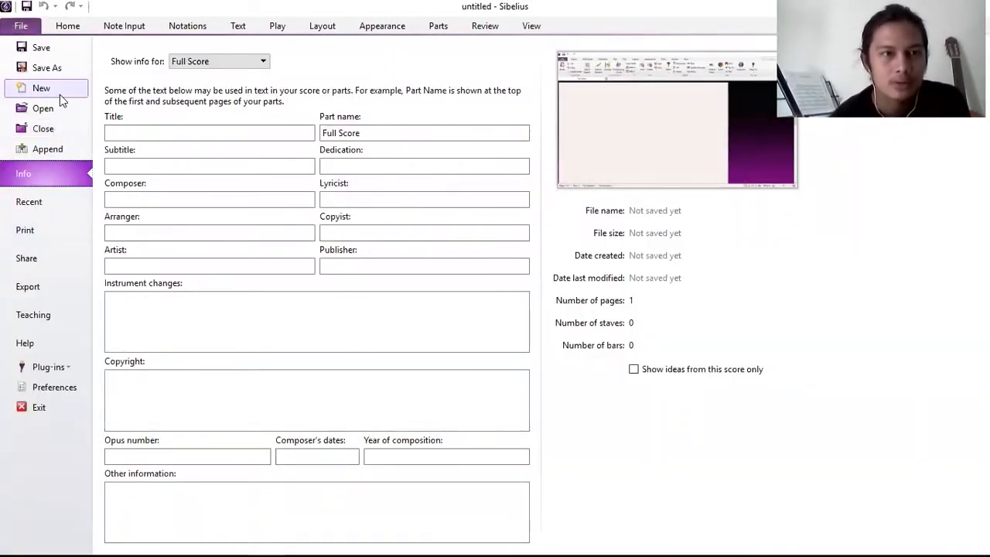
key("Escape")
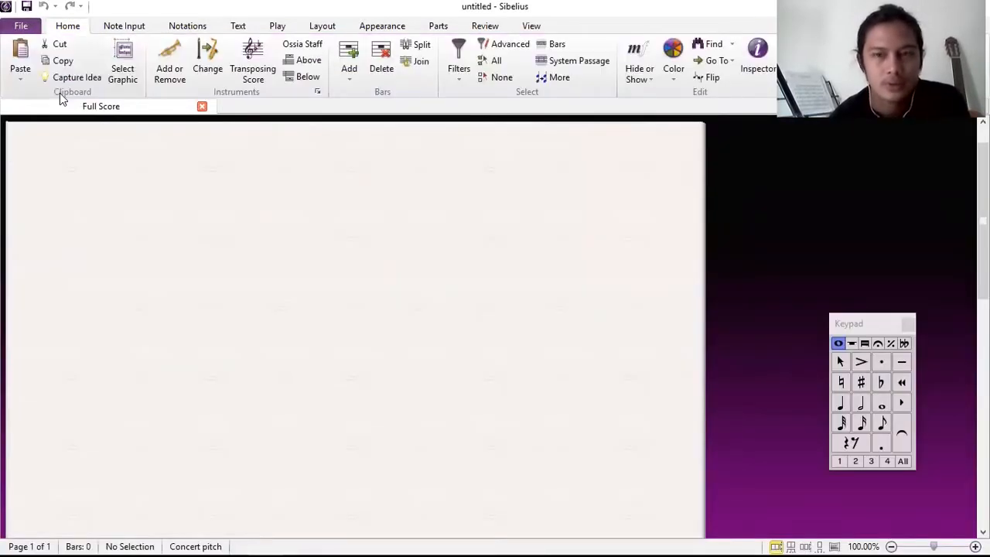
key("ctrl+n")
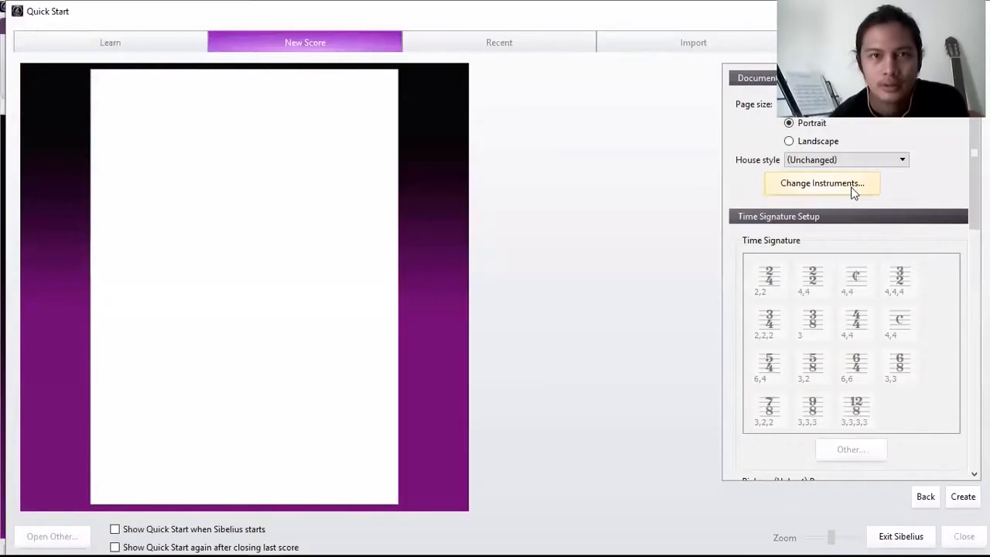
left_click(853, 190)
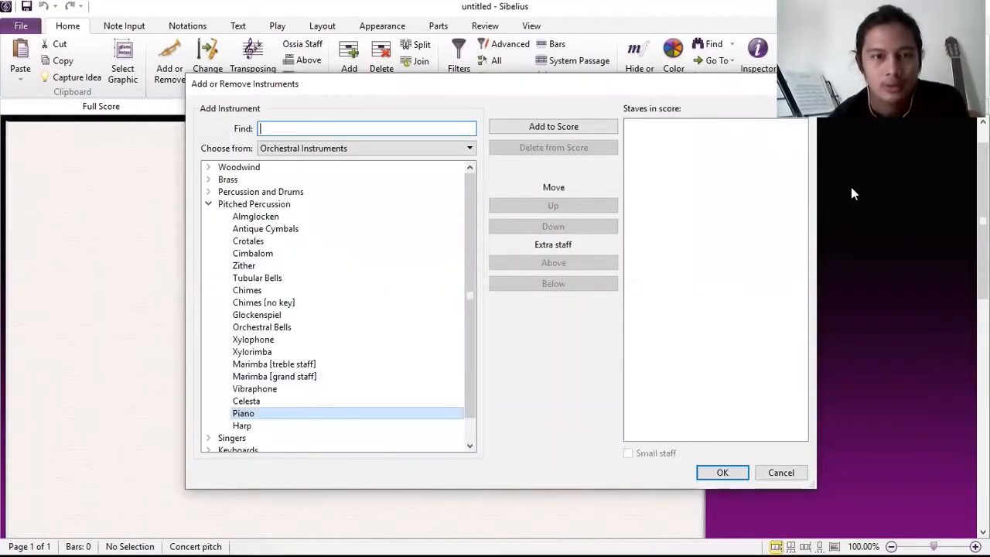
left_click(244, 413)
left_click(554, 127)
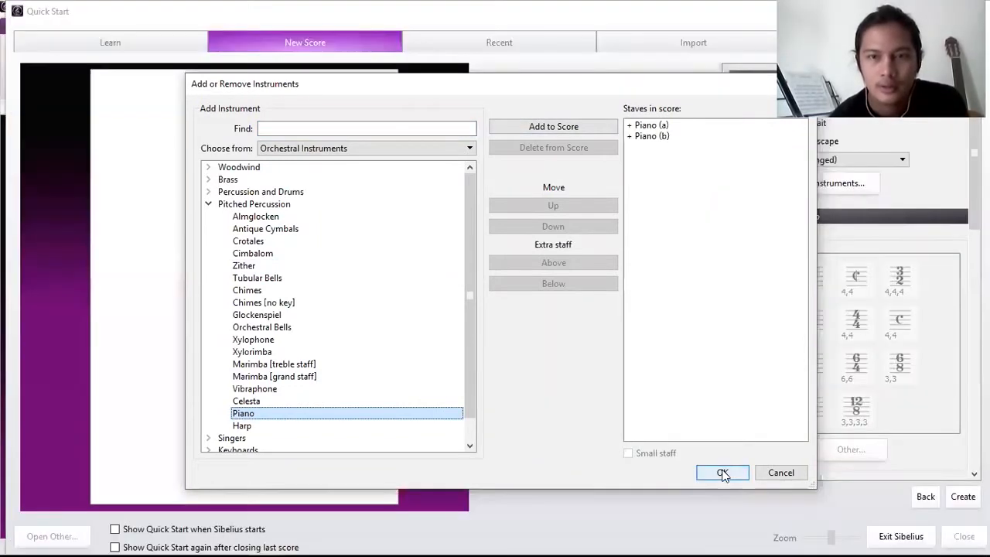
left_click(722, 472)
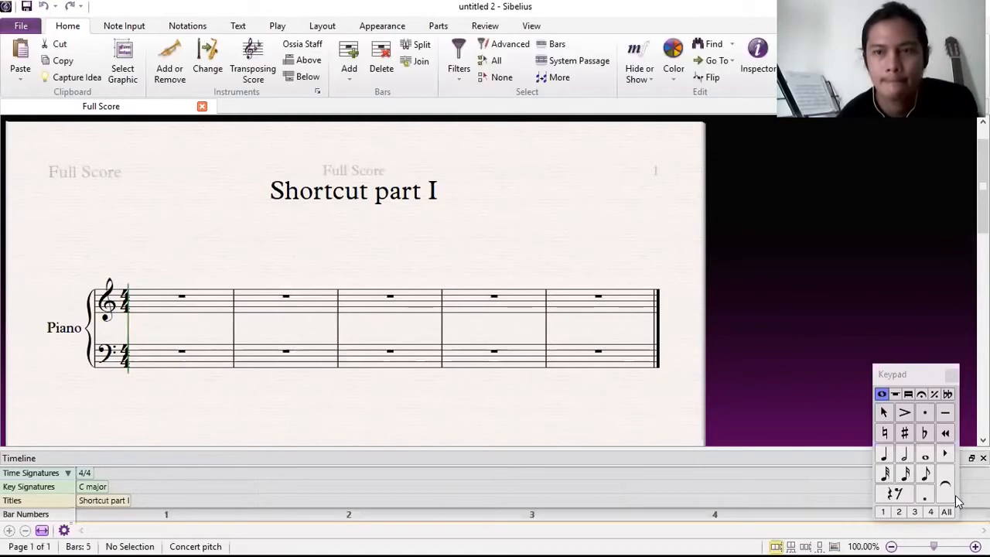
Hide the Timeline and move the Keypad beside the end of the piano staves.
key("ctrl+alt+t")
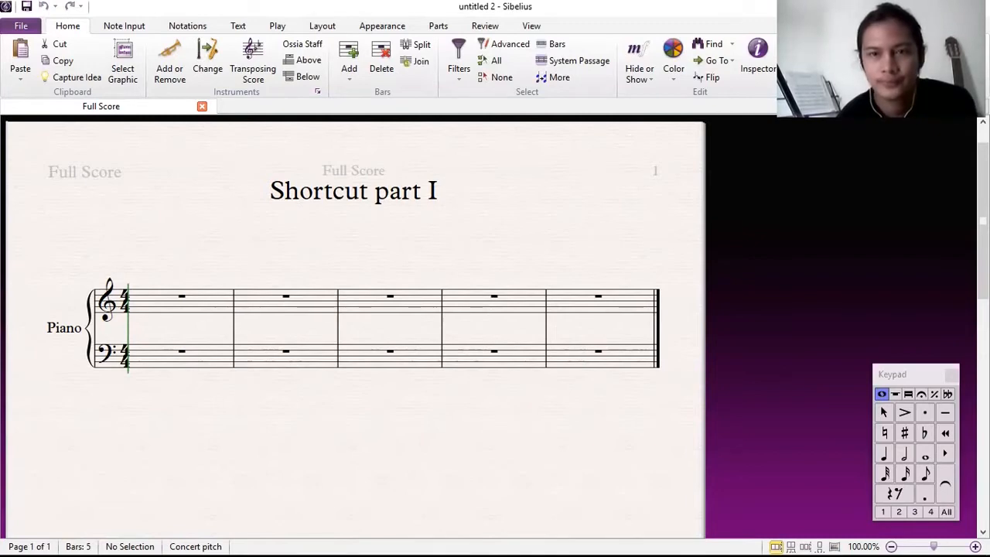
left_click_drag(919, 374, 686, 234)
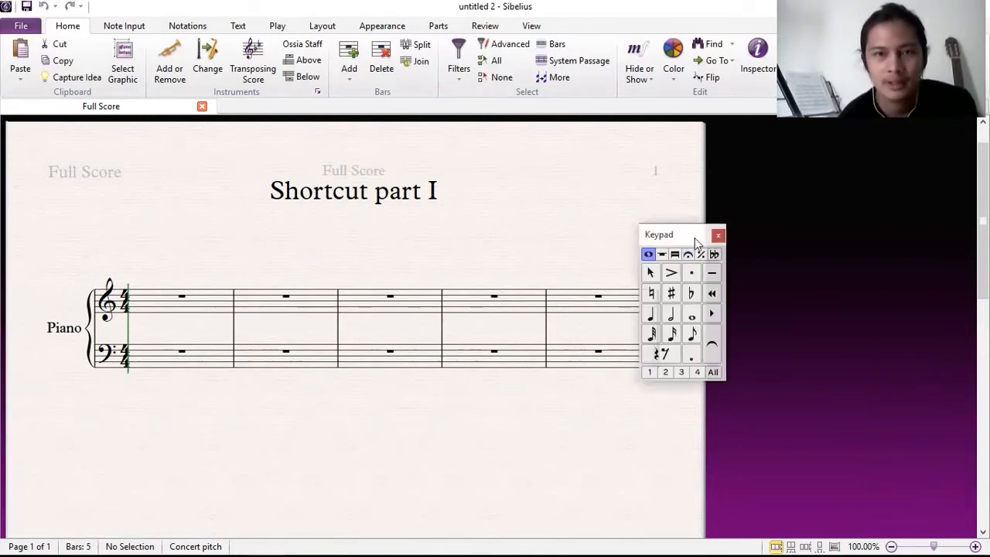
left_click_drag(694, 237, 718, 235)
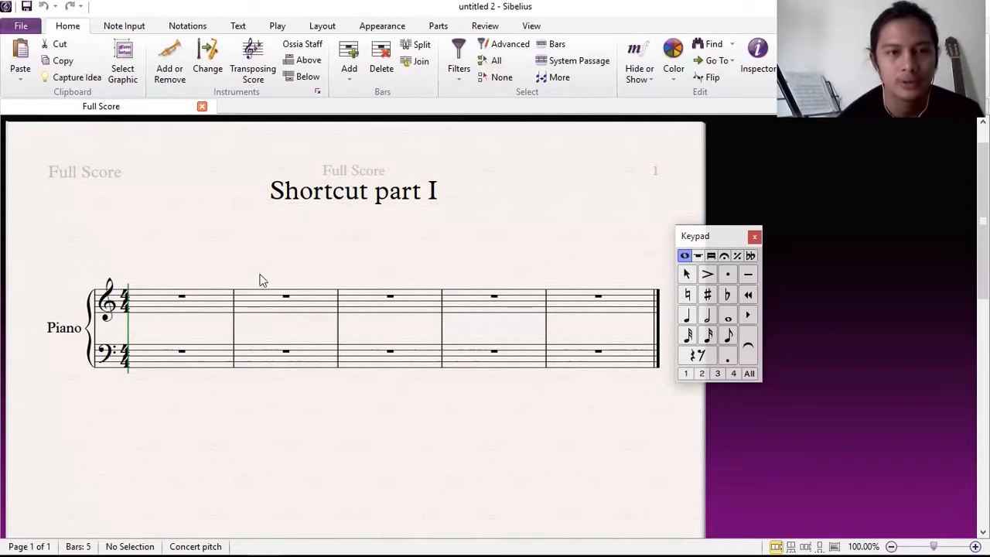
Enter the quarter notes C, D, E and F in bar 1 of the upper piano staff.
left_click(157, 312)
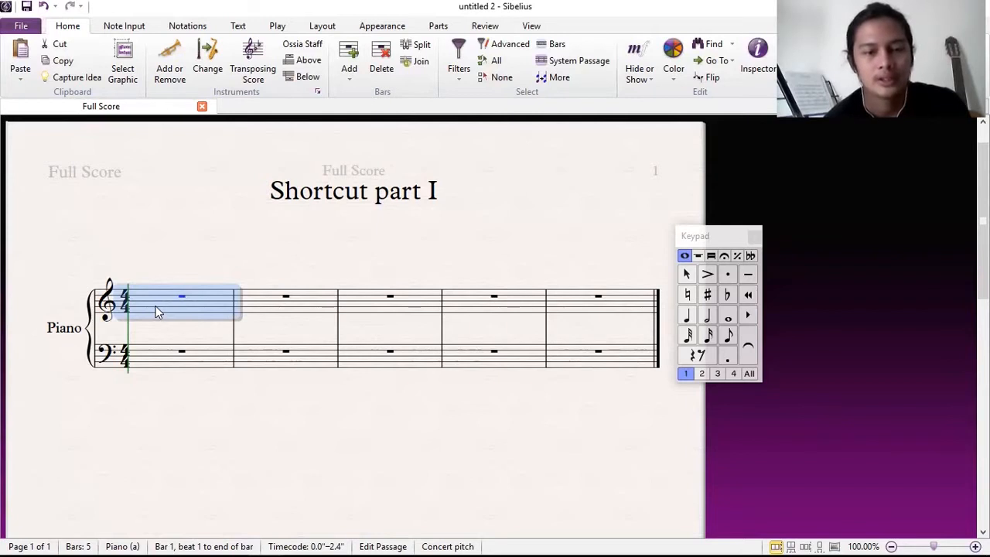
key("n")
key("c")
key("d")
key("e")
key("f")
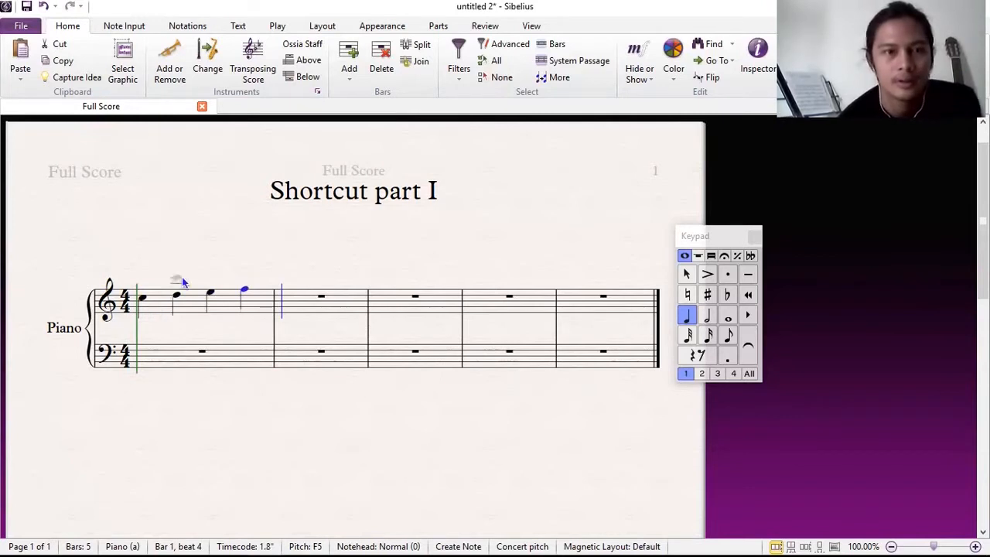
key("Escape")
Add a G above the first note, C, in bar 1 of the upper piano staff to form a chord.
key("Left")
key("Left")
key("Left")
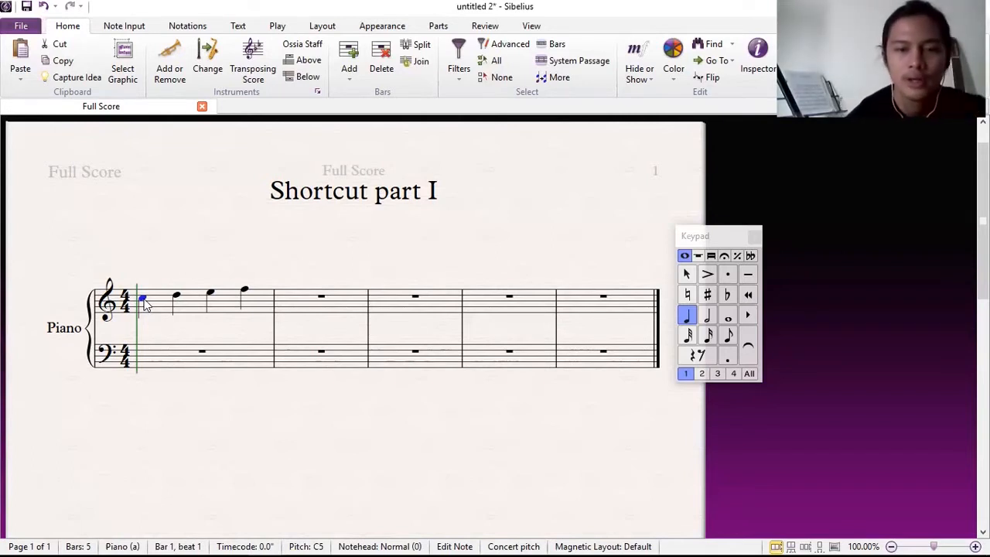
key("4")
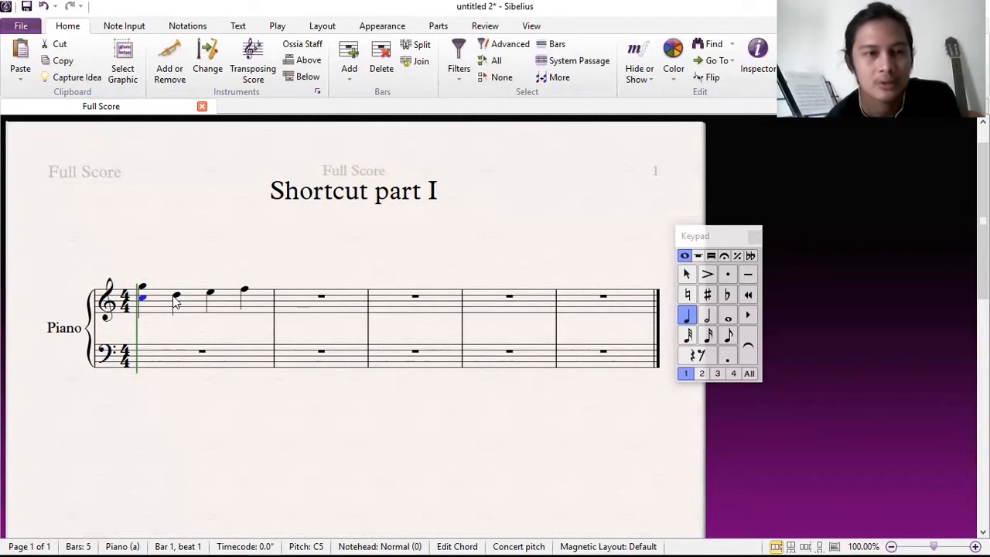
Add a crescendo hairpin under the second and third notes of bar 1 and a diminuendo hairpin under the fourth note.
left_click(176, 300)
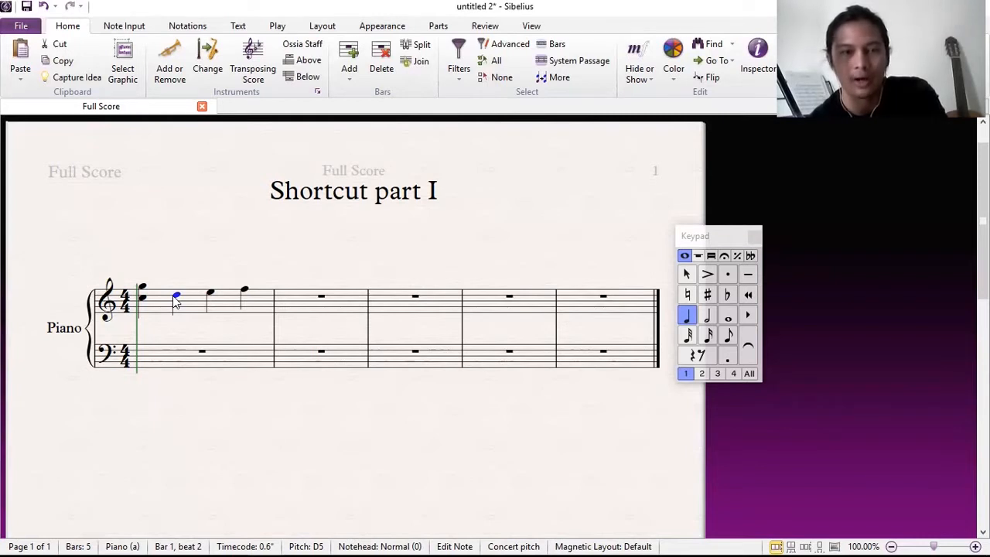
key("shift+Right")
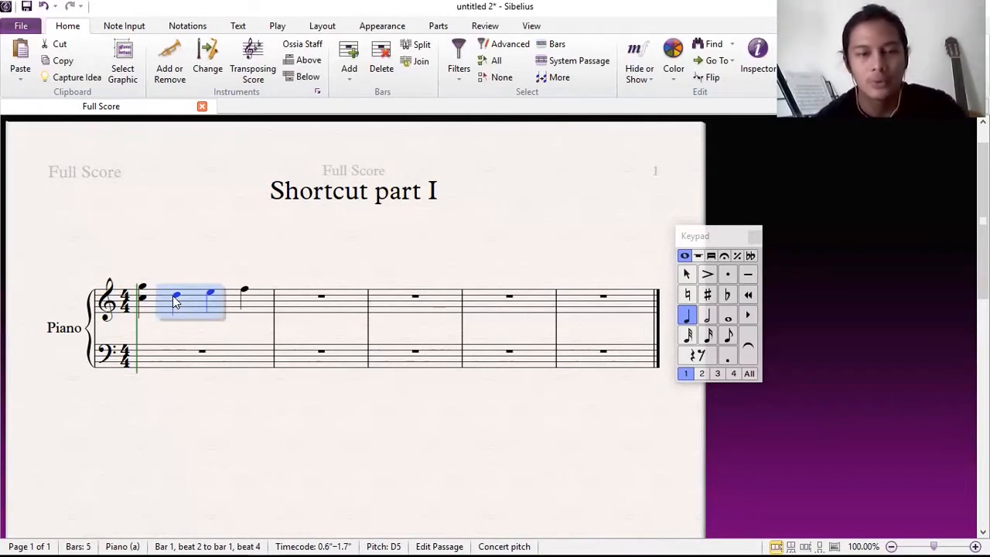
key("shift+h")
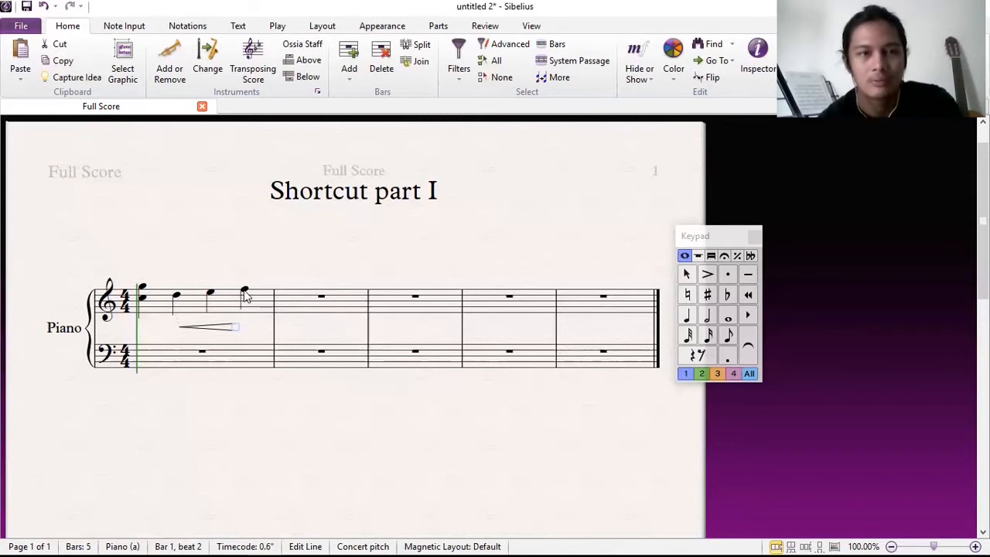
left_click(244, 292)
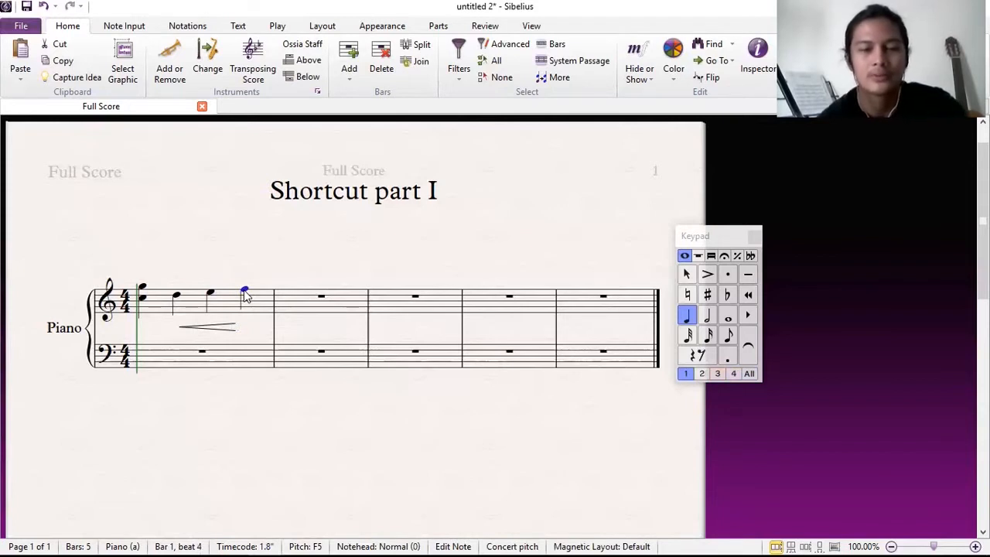
key("shift+period")
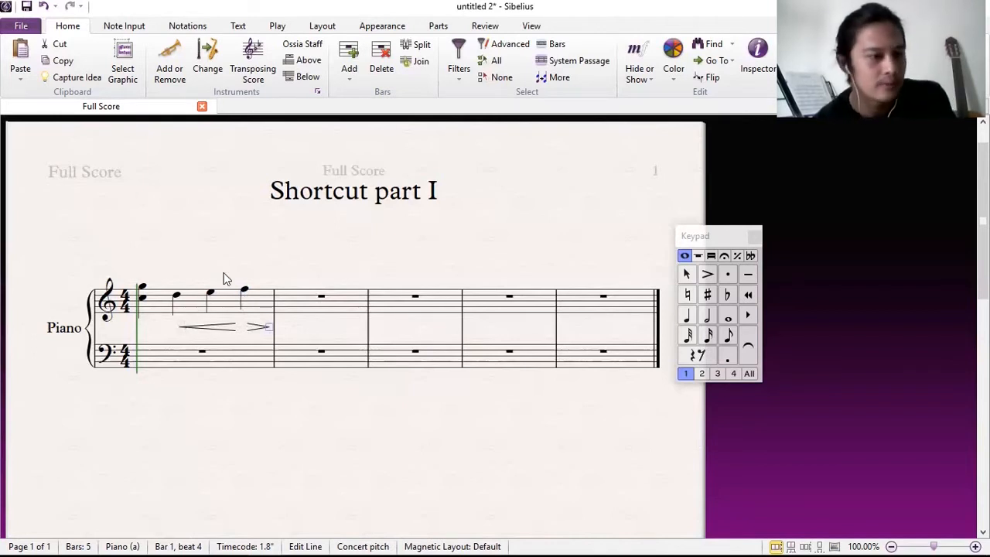
key("Escape")
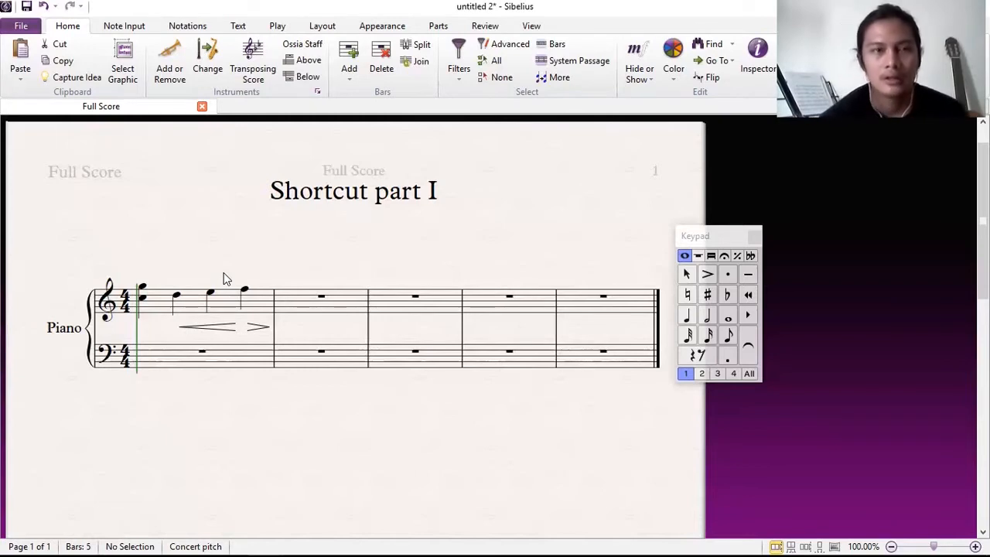
Add a Flute from the Woodwind instruments to the score.
key("i")
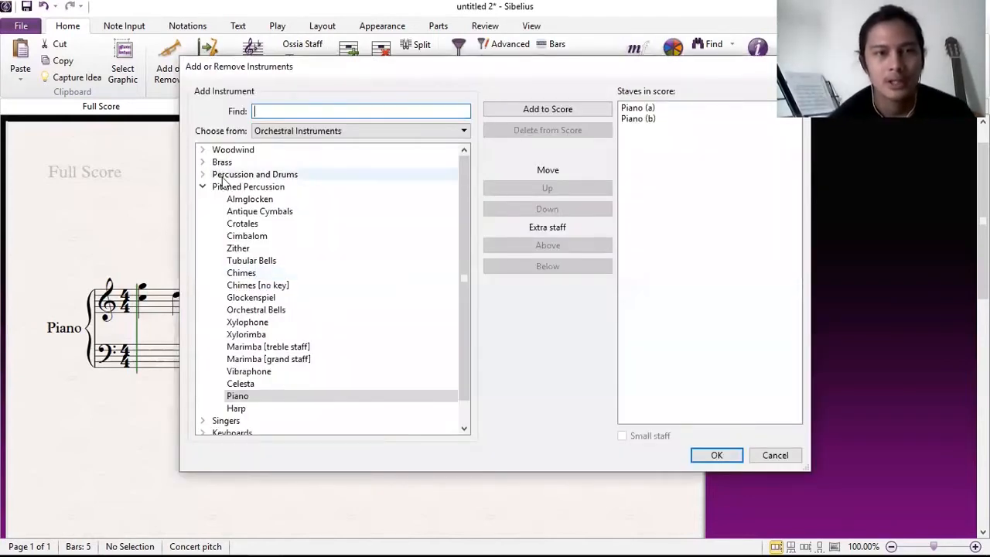
left_click(202, 150)
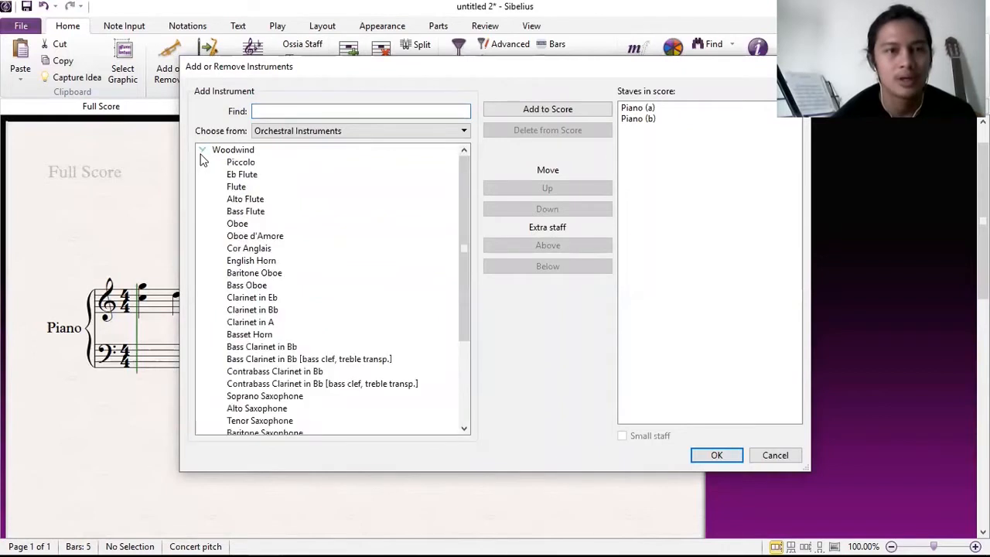
left_click(249, 190)
left_click(534, 112)
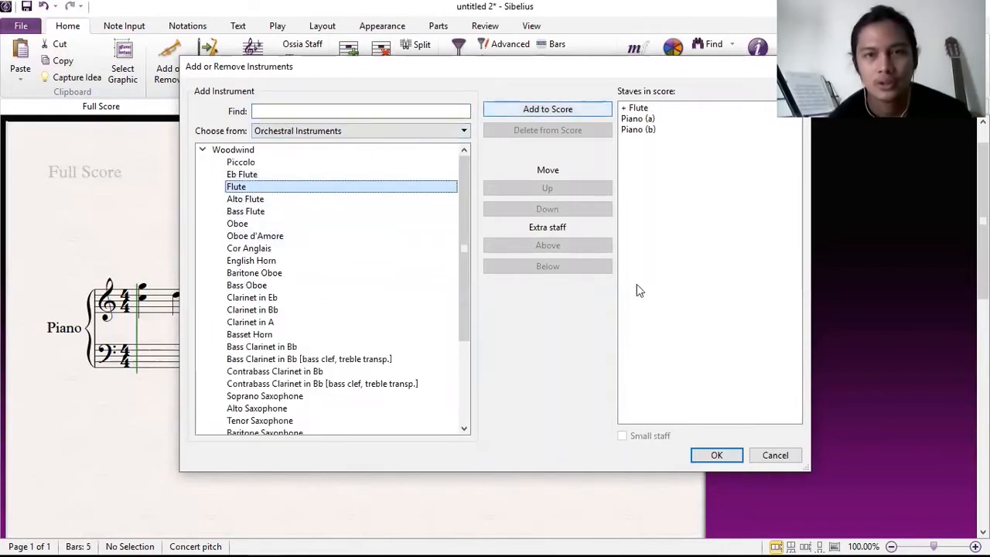
left_click(716, 456)
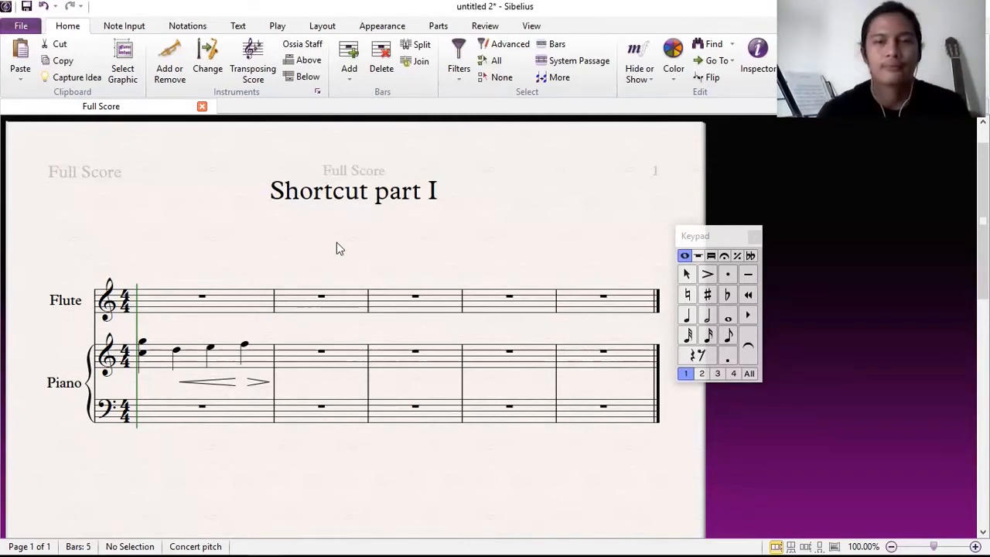
Insert a key signature with one sharp at the start of bar 2.
key("l")
key("k")
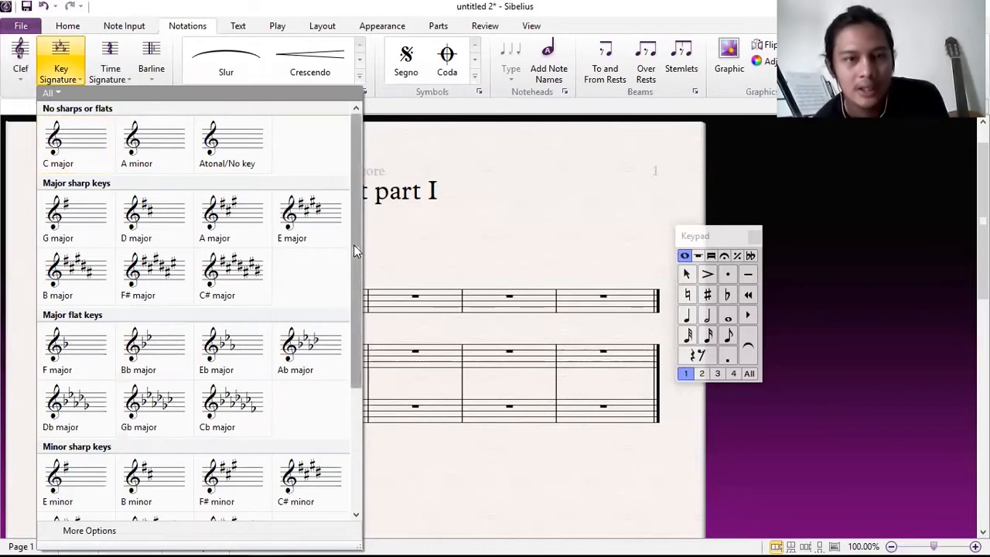
left_click_drag(353, 244, 348, 283)
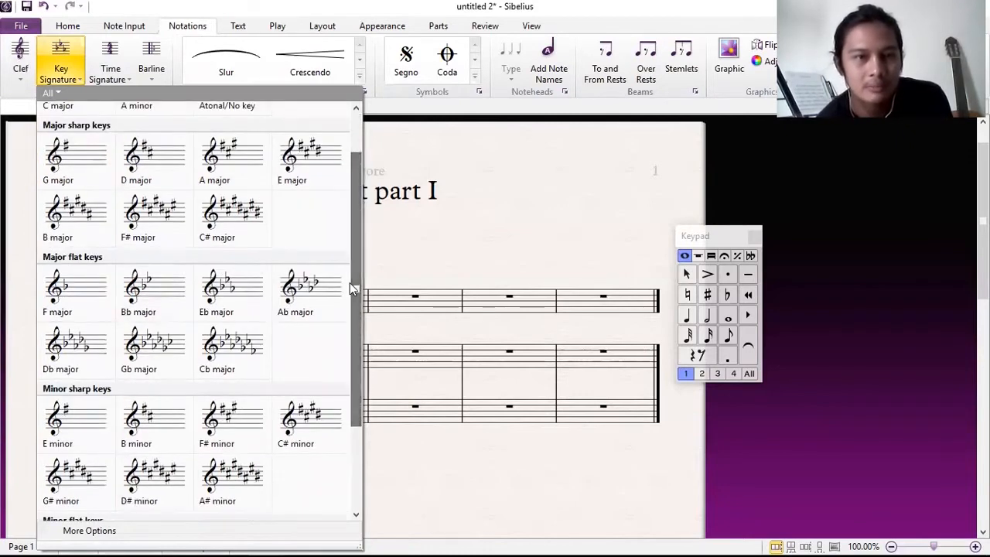
left_click_drag(354, 285, 354, 332)
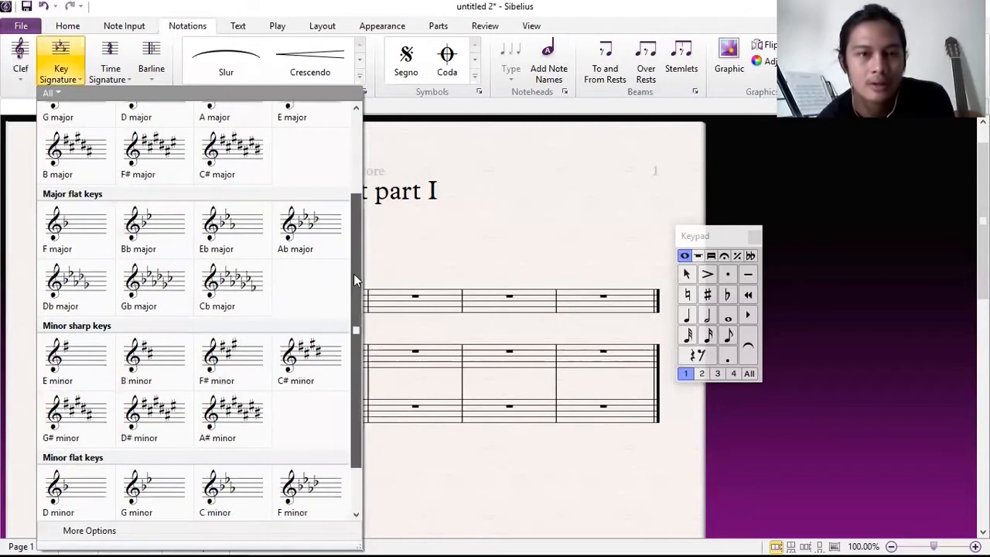
scroll(354, 276, "up", 2)
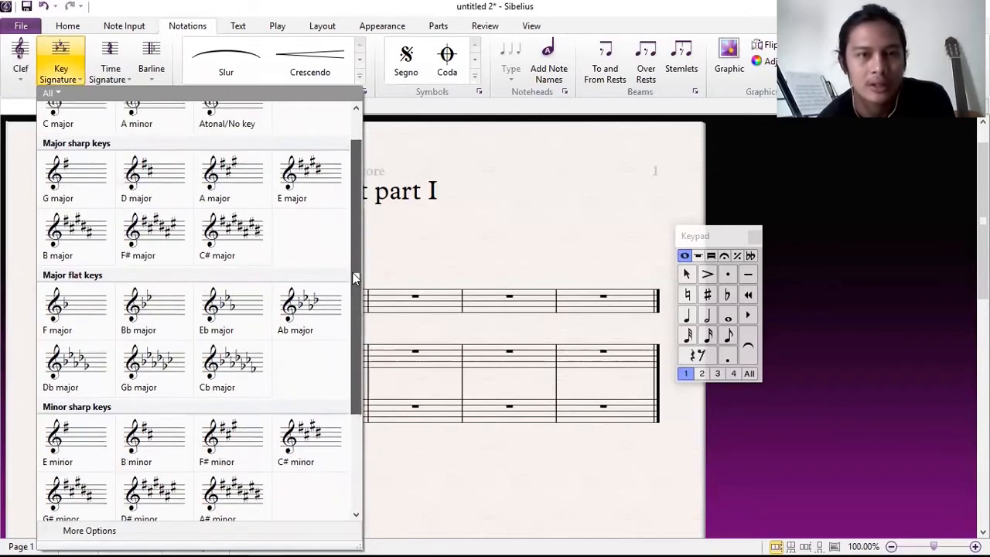
scroll(355, 236, "up", 1)
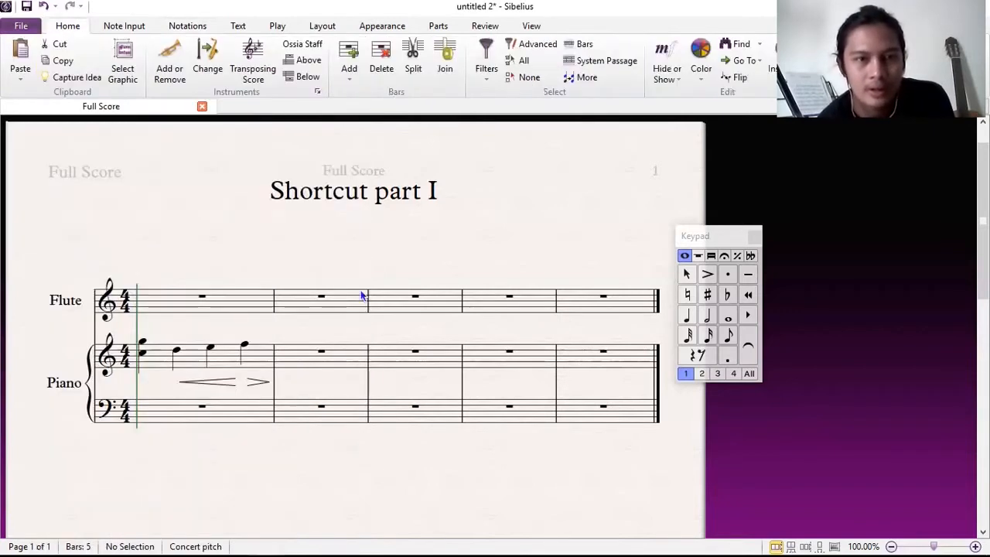
left_click(291, 307)
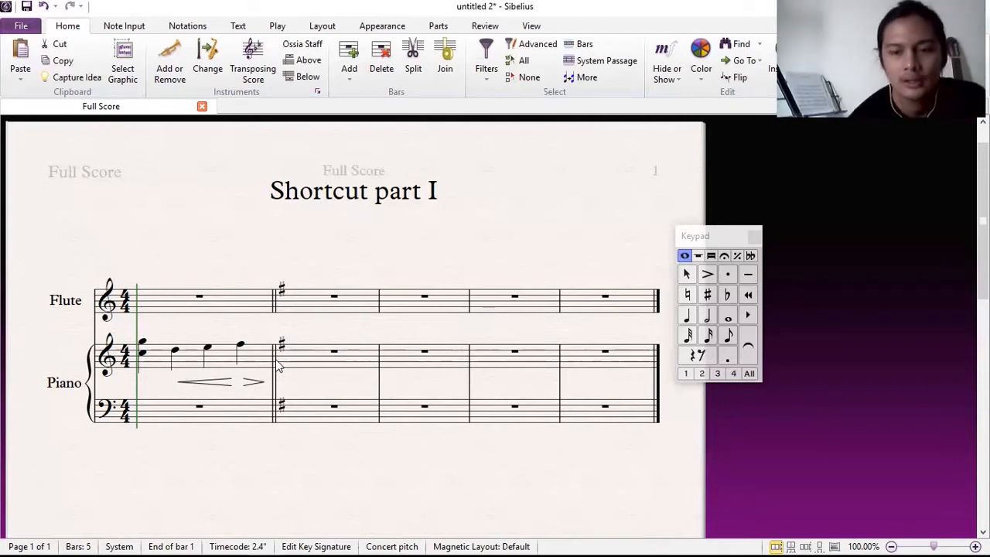
Look through the available line types, including slurs, hairpins, glissandi, octave lines and tempo lines.
key("l")
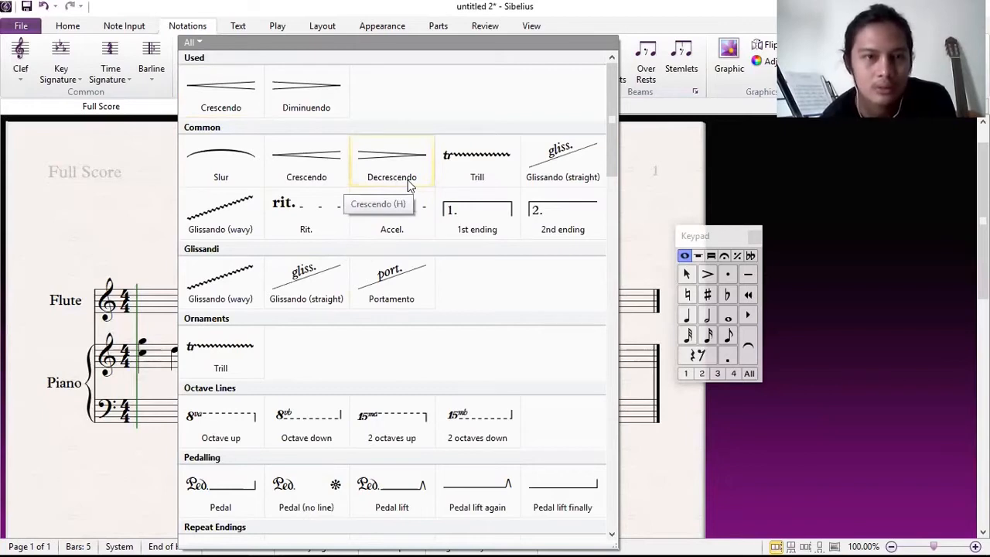
left_click_drag(614, 133, 614, 280)
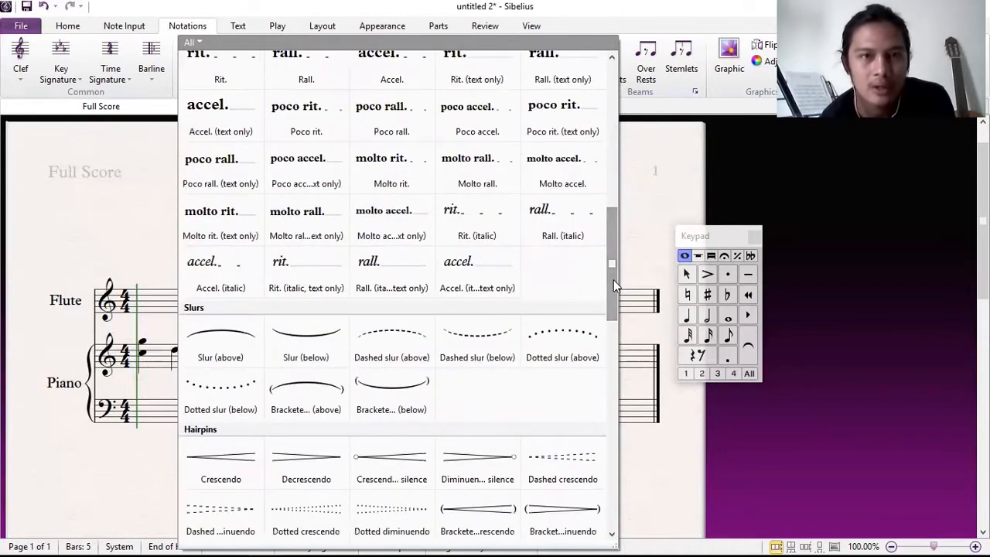
left_click_drag(614, 280, 614, 399)
left_click_drag(630, 184, 611, 113)
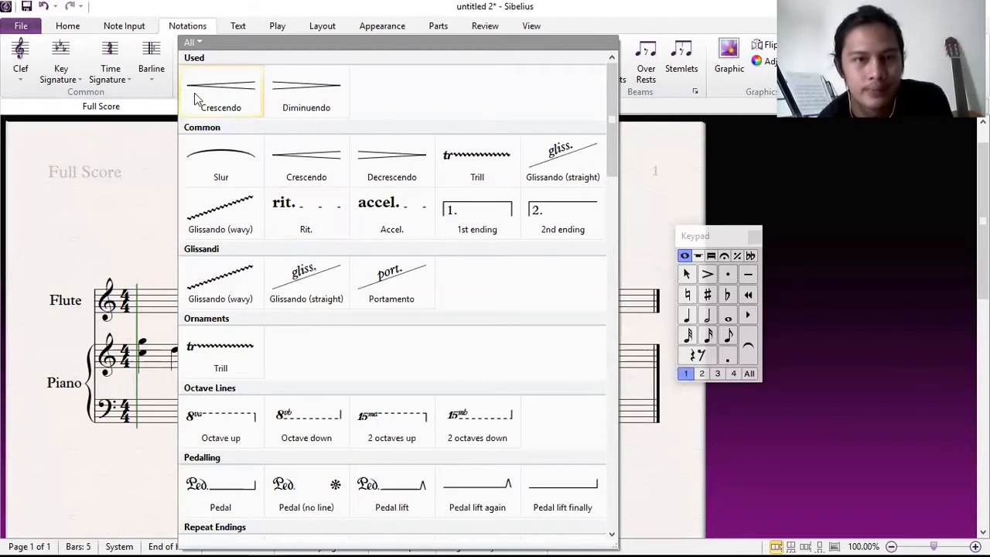
Add a rit. tempo line above the Flute staff at the start of bar 2.
left_click(285, 221)
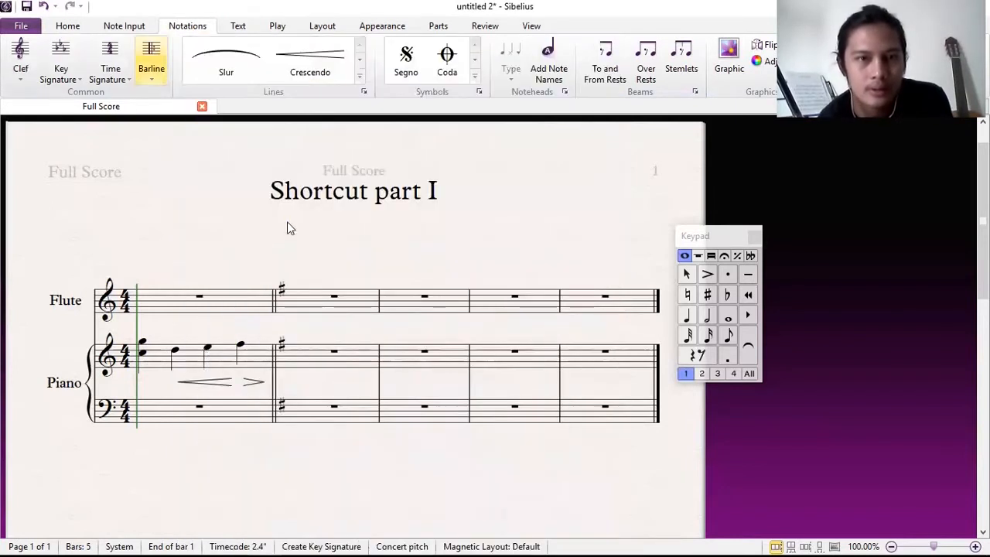
left_click(285, 223)
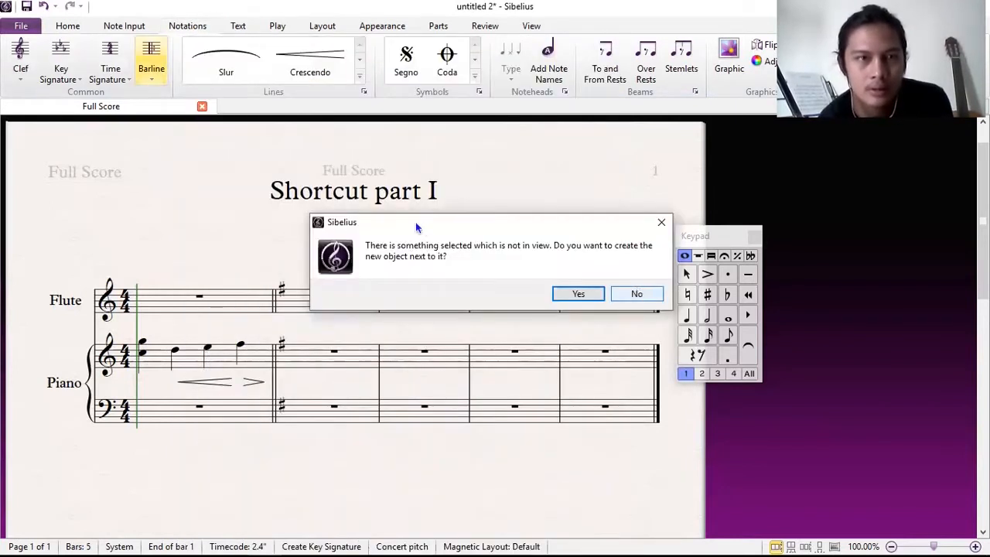
left_click(637, 293)
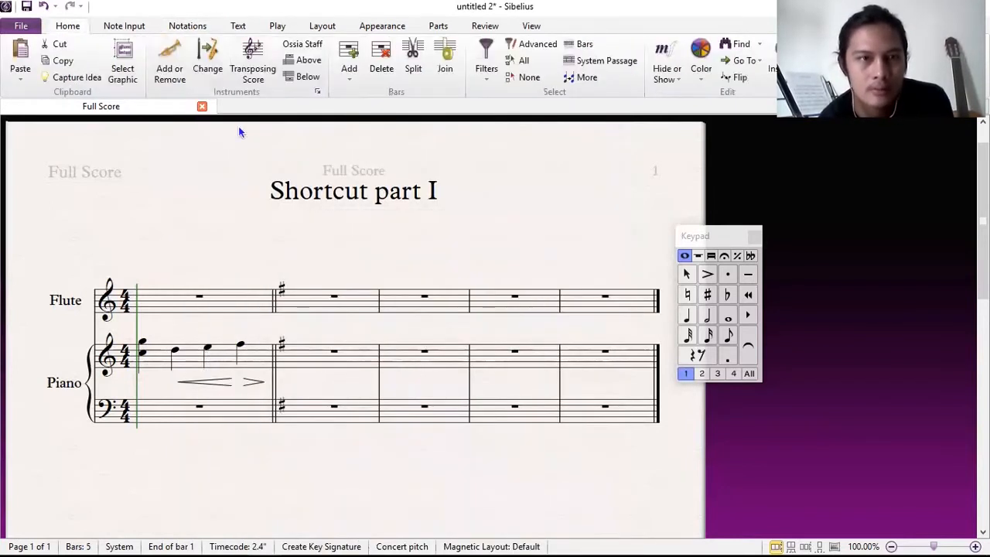
left_click(290, 302)
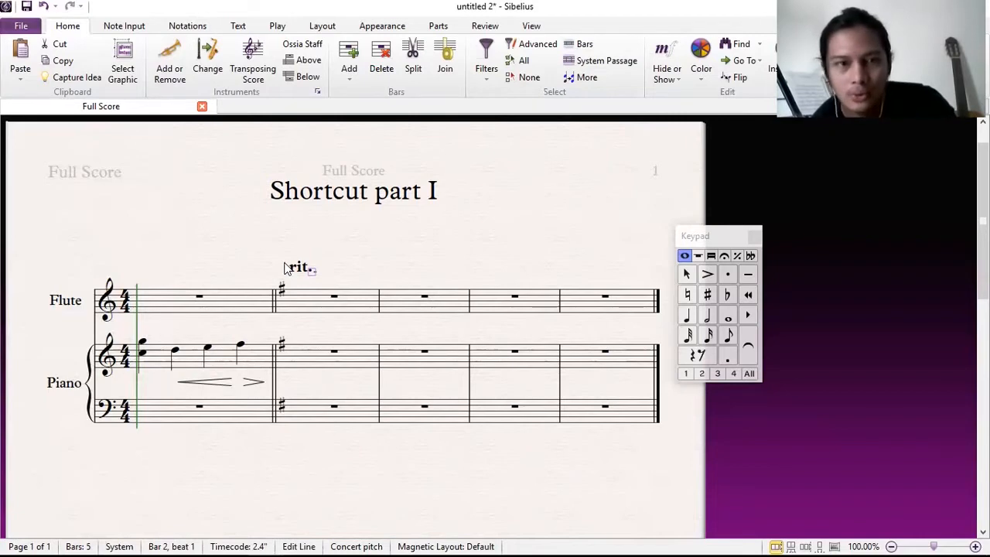
View the Mixer with the Flute channel strip selected, then close it and clear the selection.
key("m")
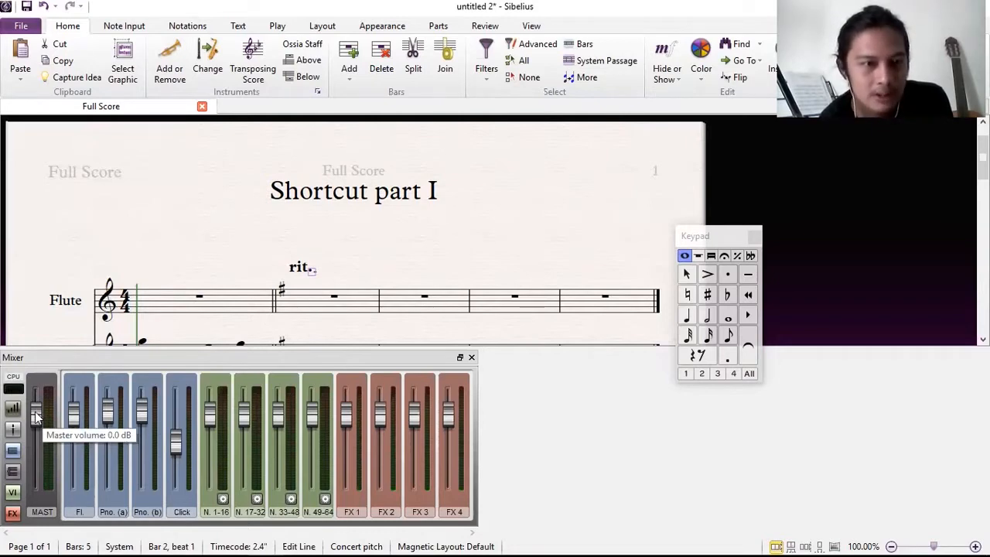
left_click(78, 420)
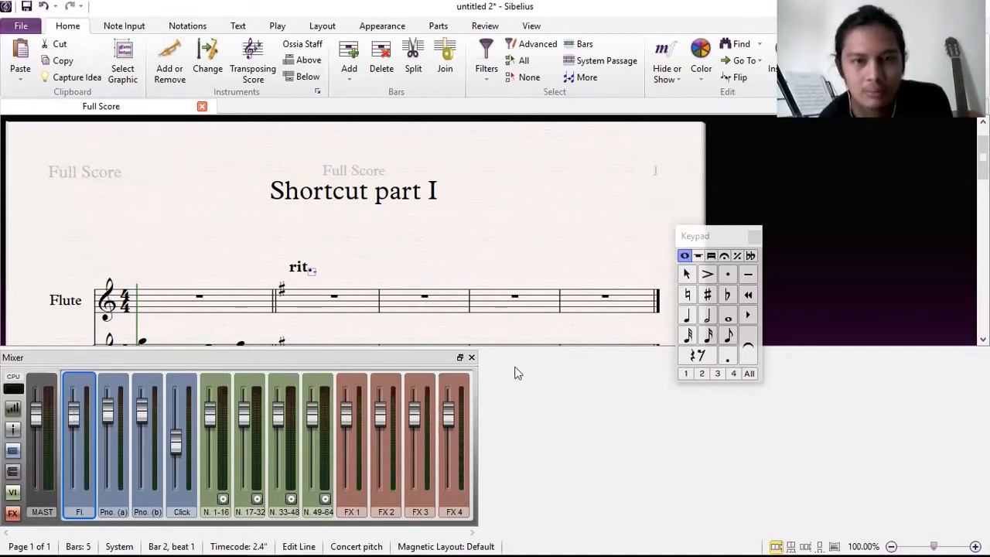
left_click(471, 358)
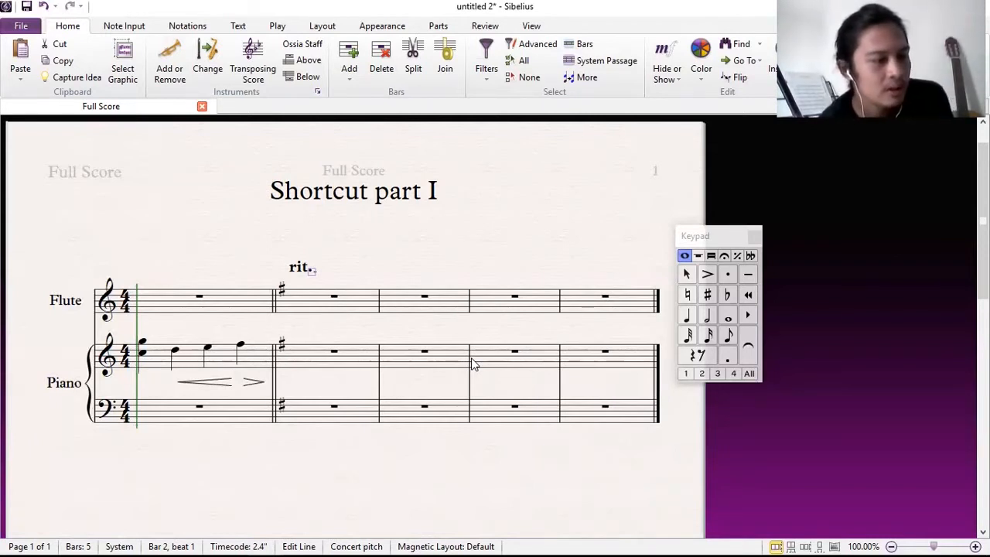
key("Escape")
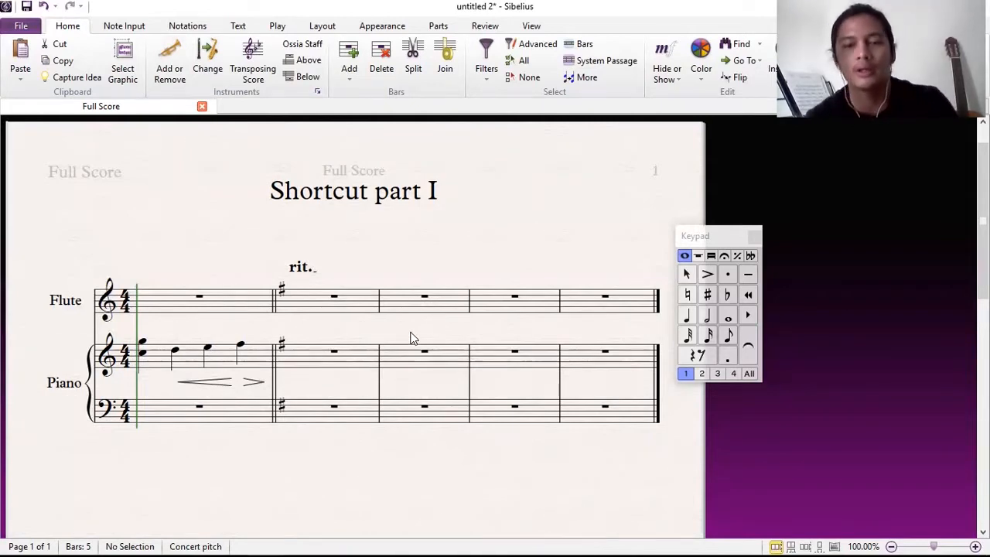
Play back the score, return the playback line to the start, and play it again.
key("ctrl+minus")
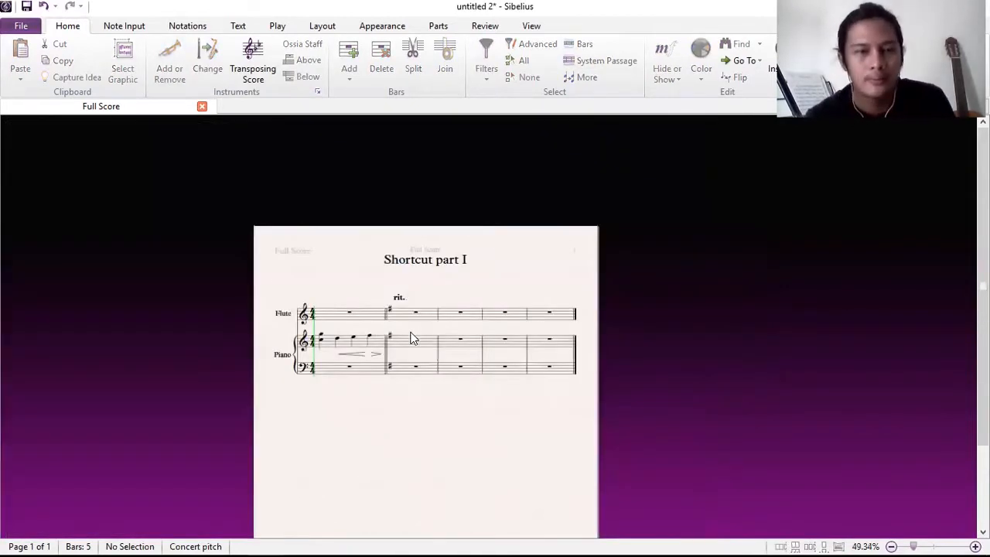
key("space")
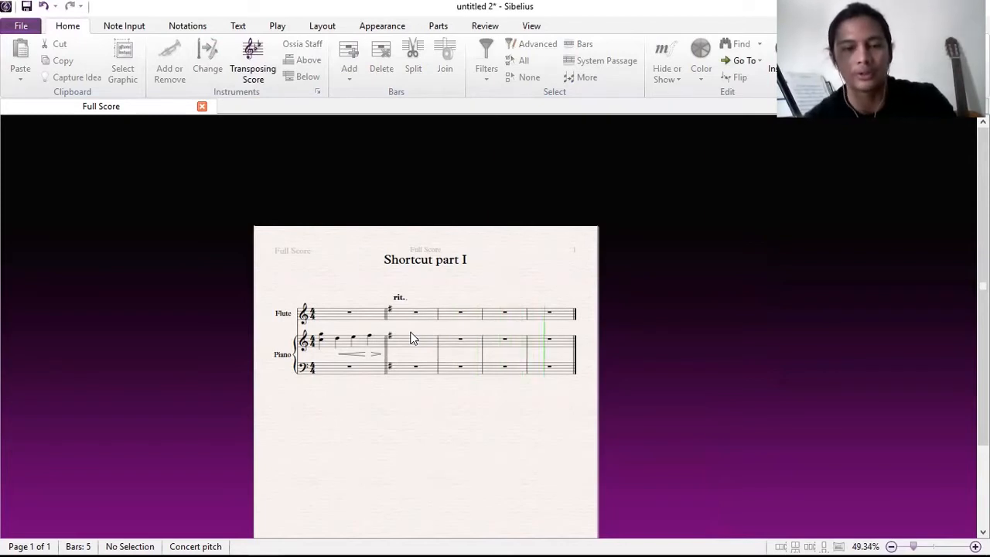
key("ctrl+[")
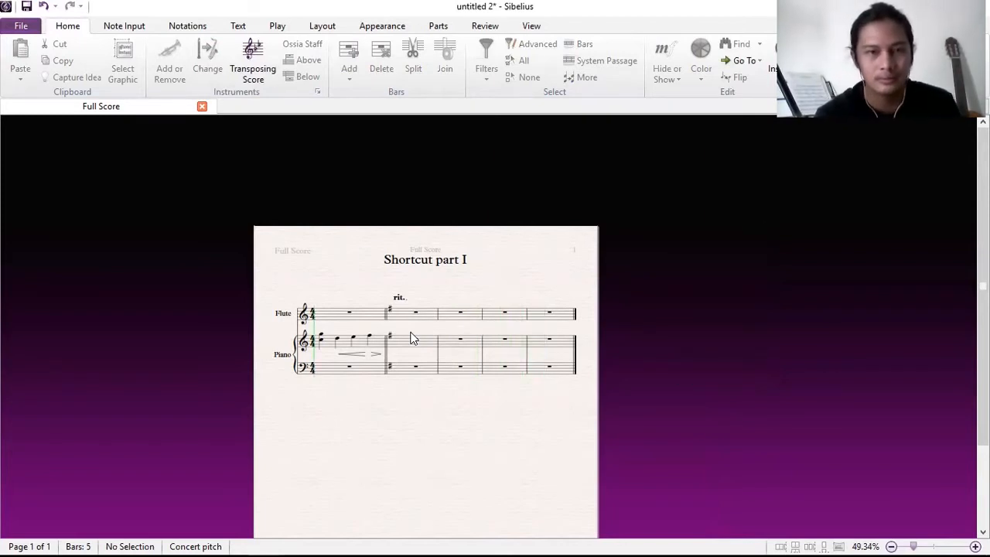
key("space")
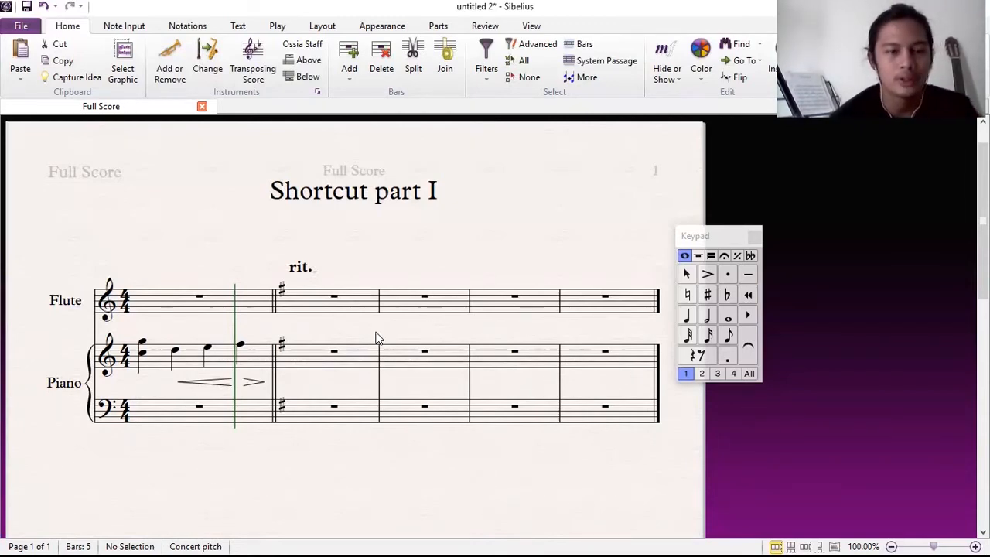
Examine the available clef types, including common, percussion, tab and octave clefs.
key("q")
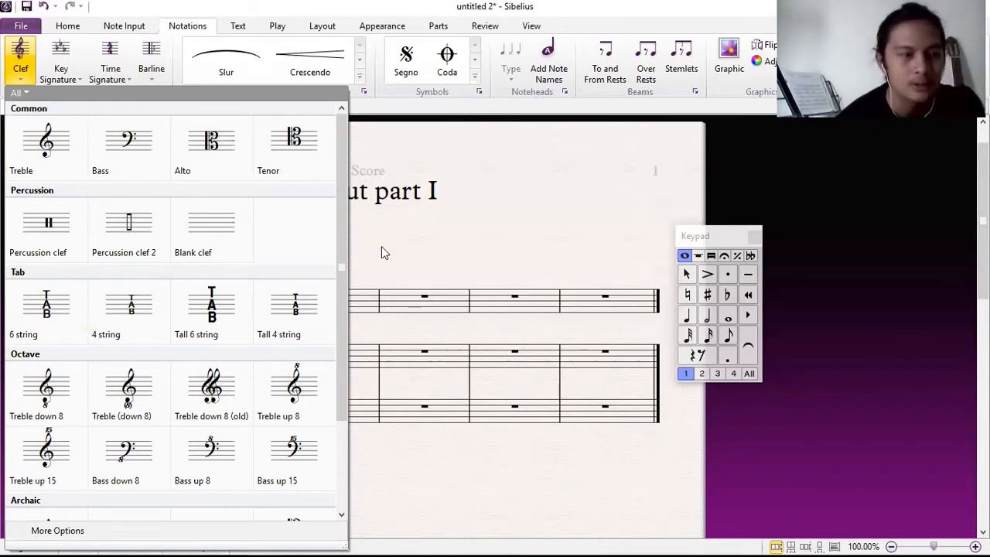
key("Escape")
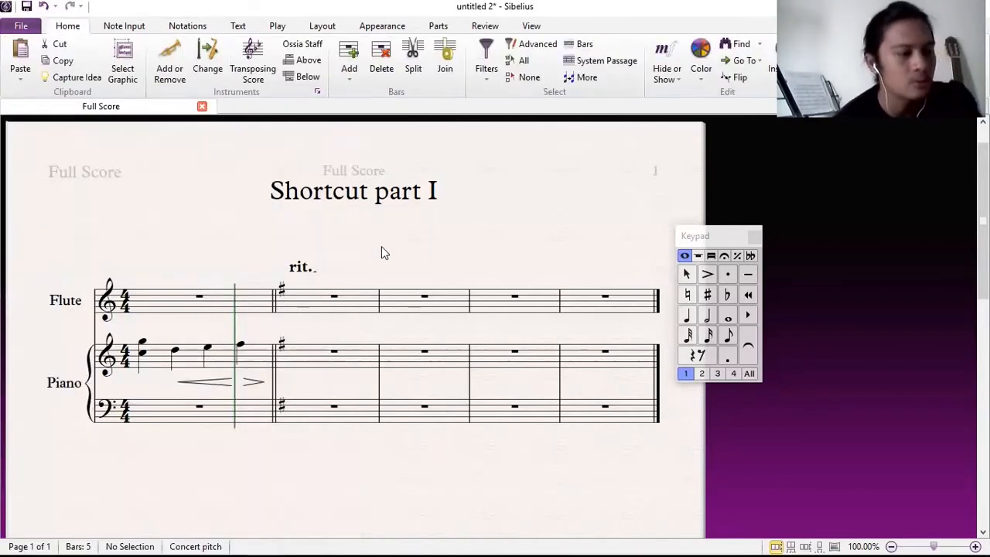
Repeat the last piano note of bar 1 four times to fill bar 2 with F quarter notes.
left_click(241, 346)
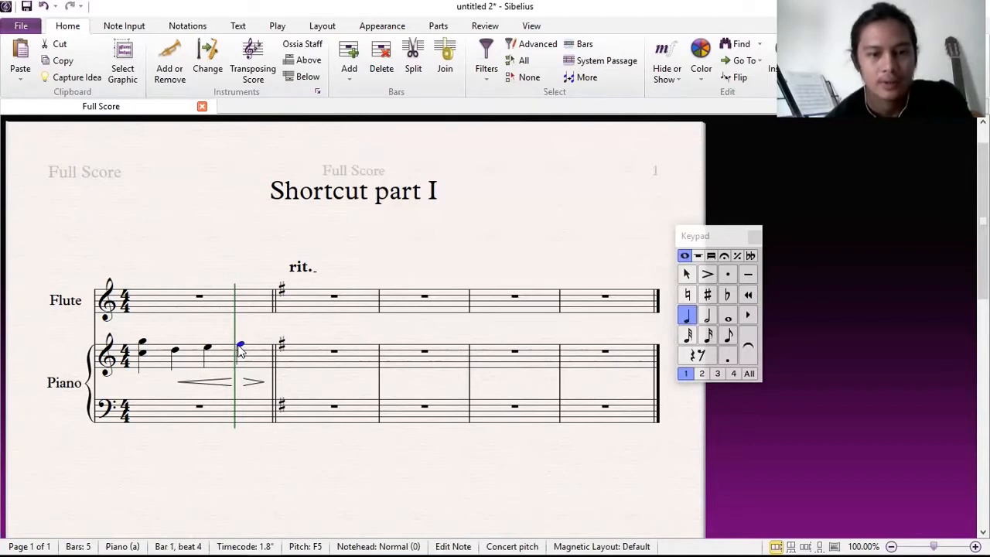
key("r")
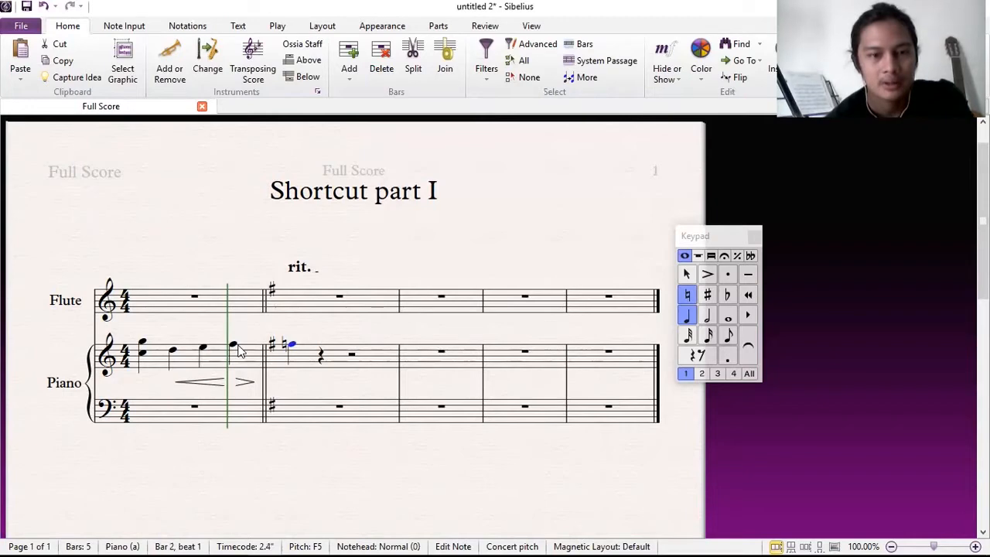
key("r")
key("r")
key("r")
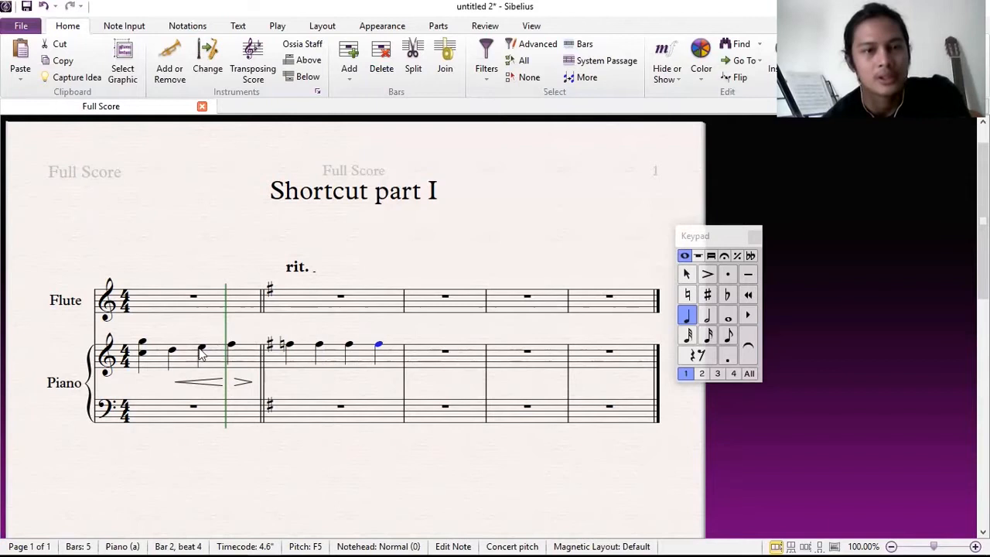
left_click(369, 364)
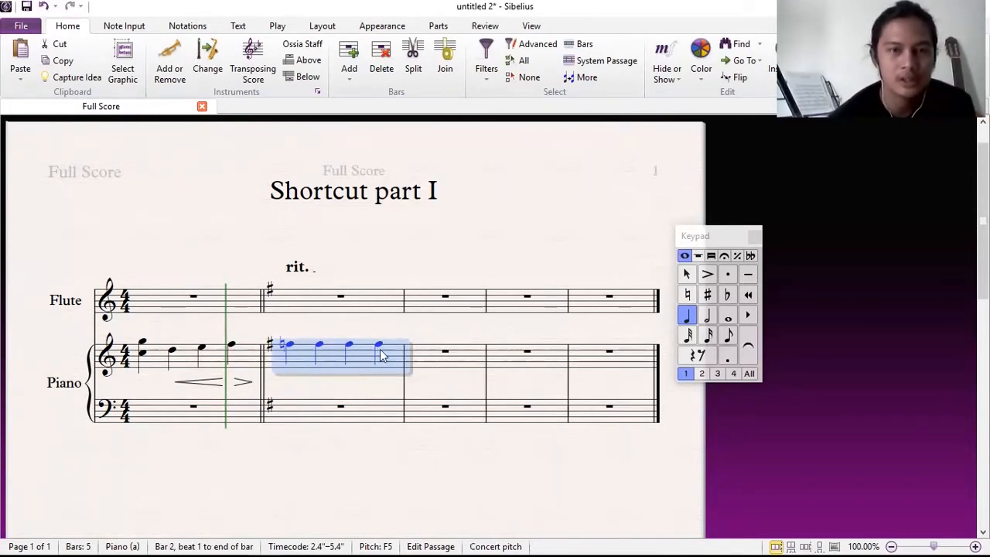
key("Escape")
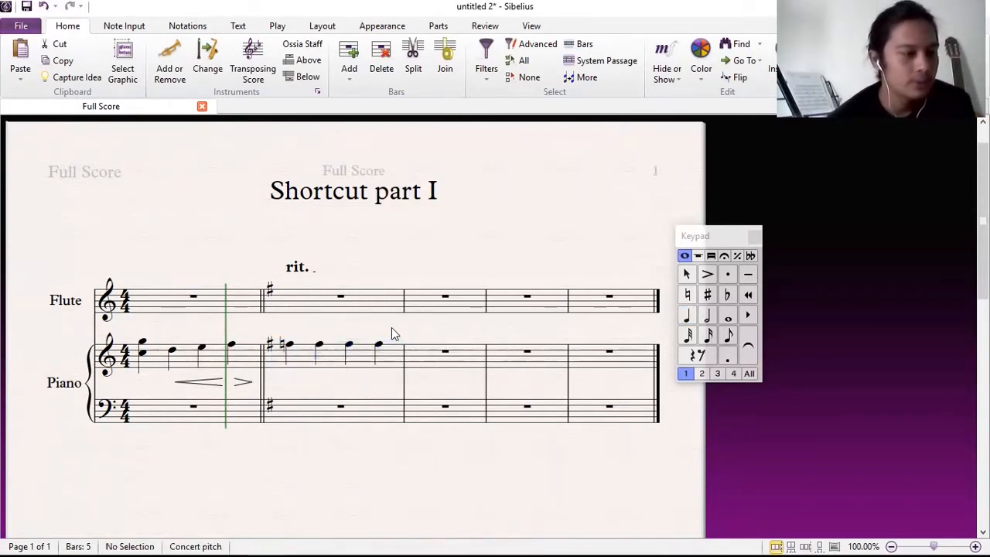
Add a slur over the second to fourth piano notes in bar 2.
left_click(320, 346)
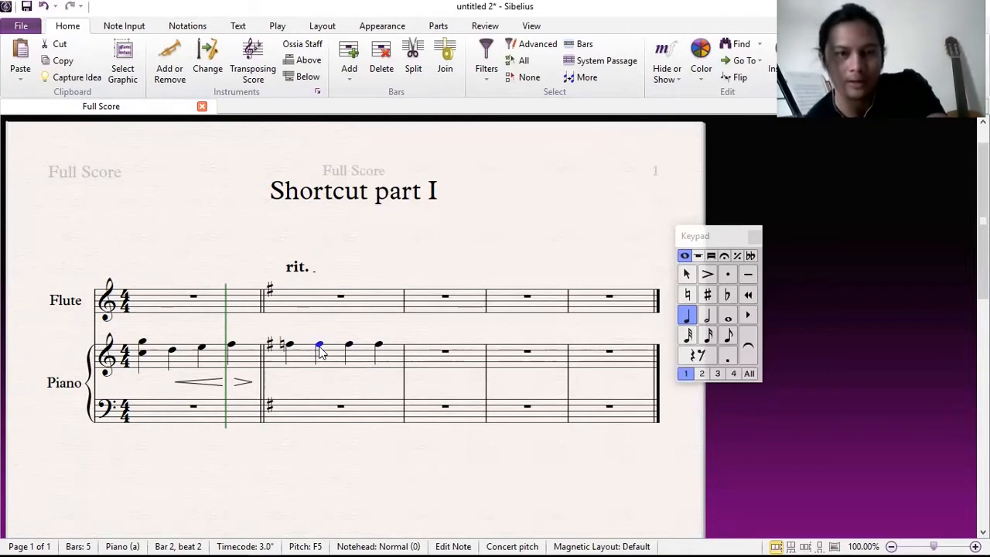
key("shift+Right")
key("shift+Right")
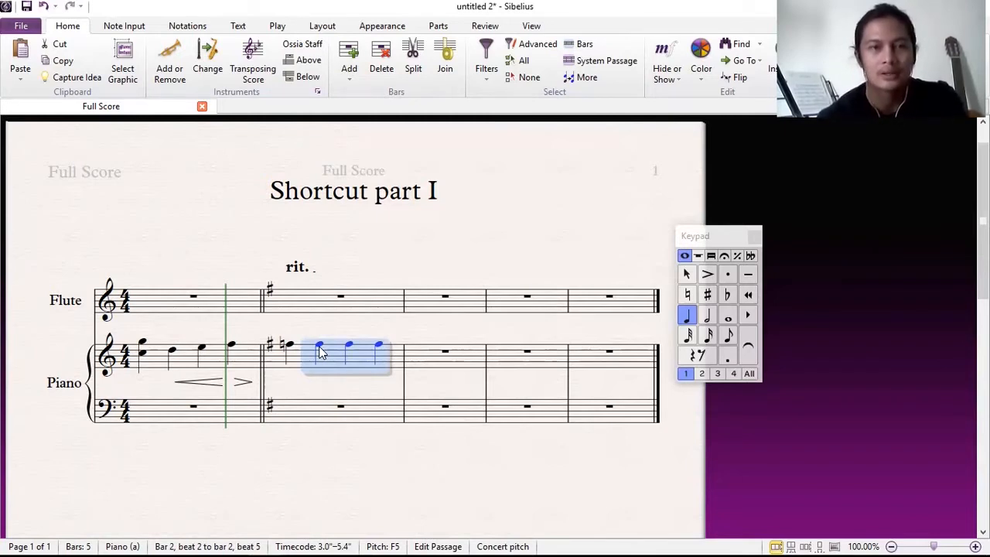
key("s")
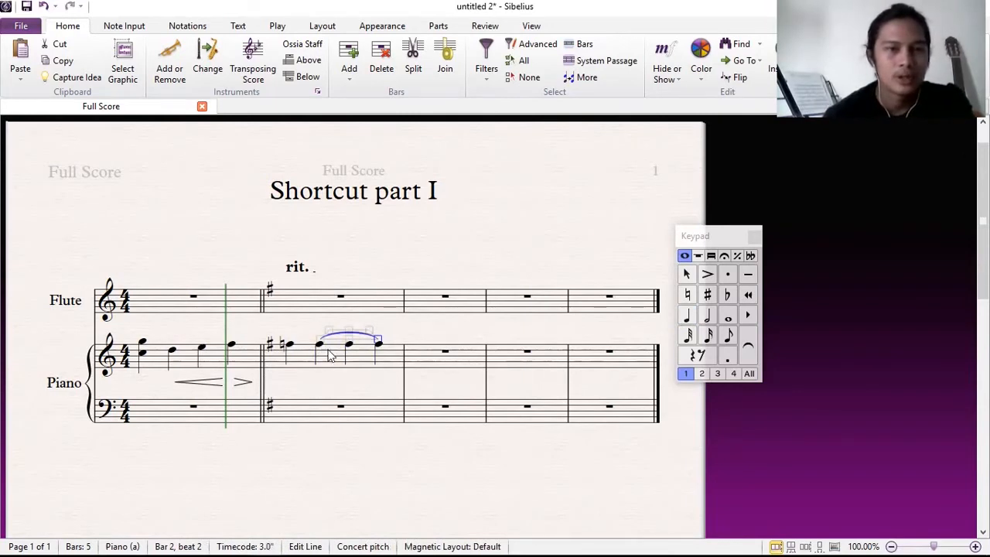
key("Escape")
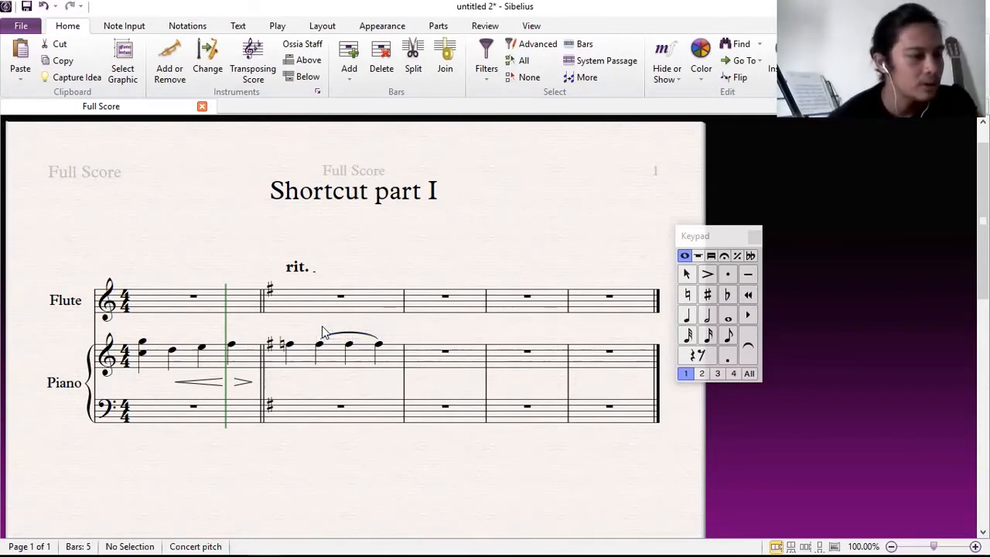
Insert a 3/4 time signature at the start of bar 3.
key("t")
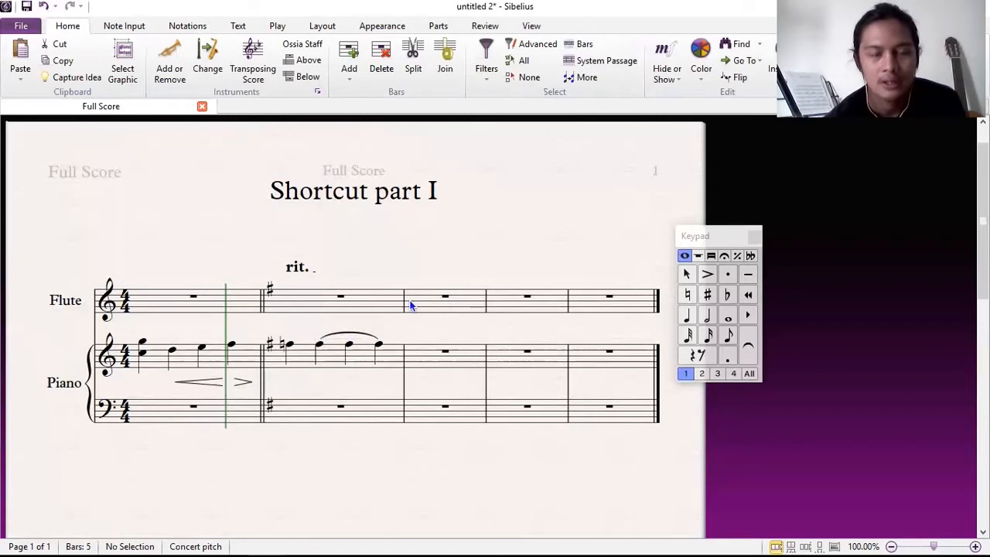
left_click(412, 306)
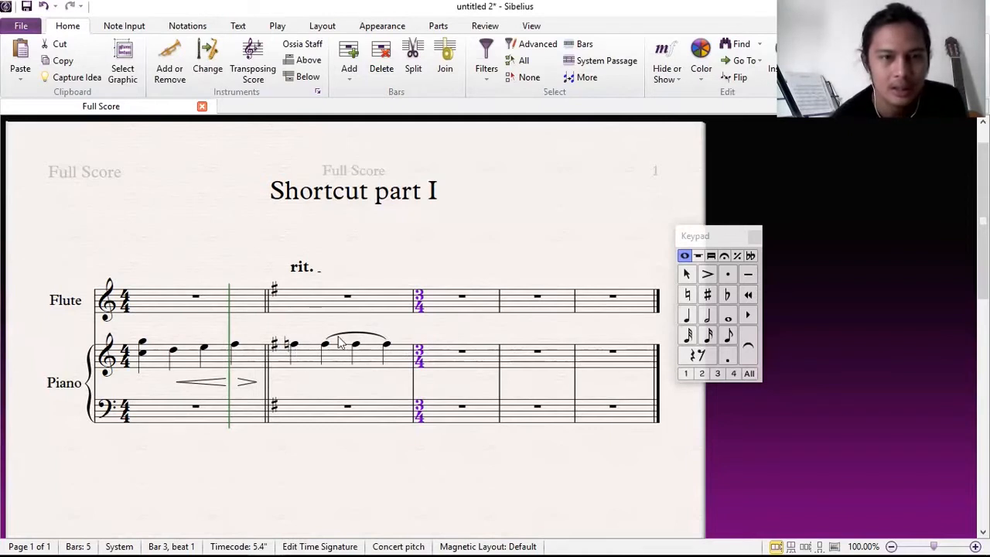
Flip the stem of the first piano note in bar 2 upward and back down.
left_click(296, 345)
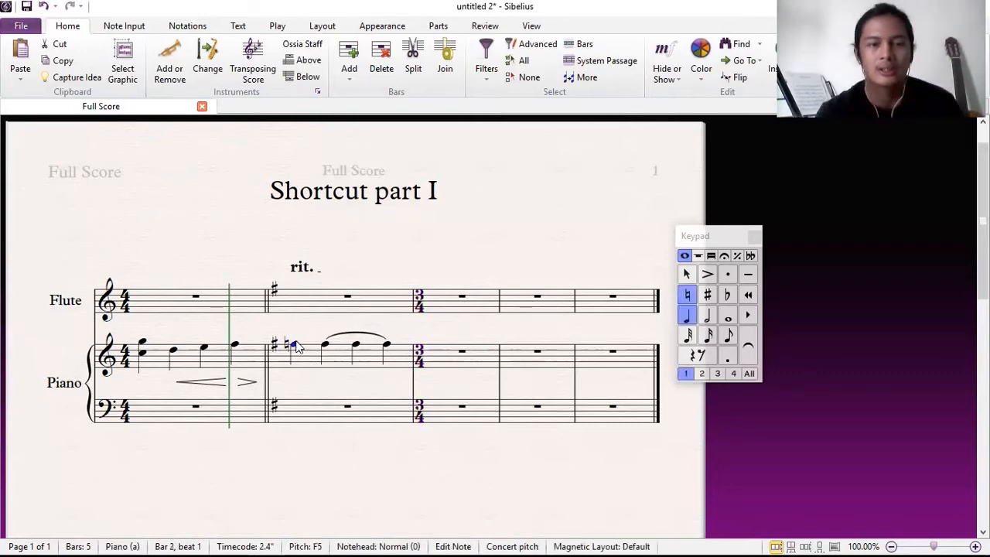
key("x")
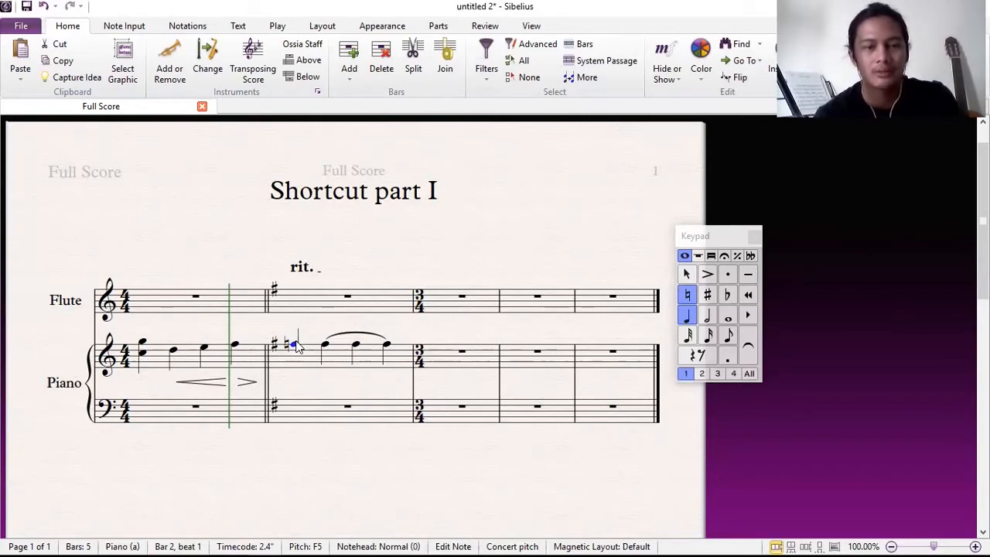
key("x")
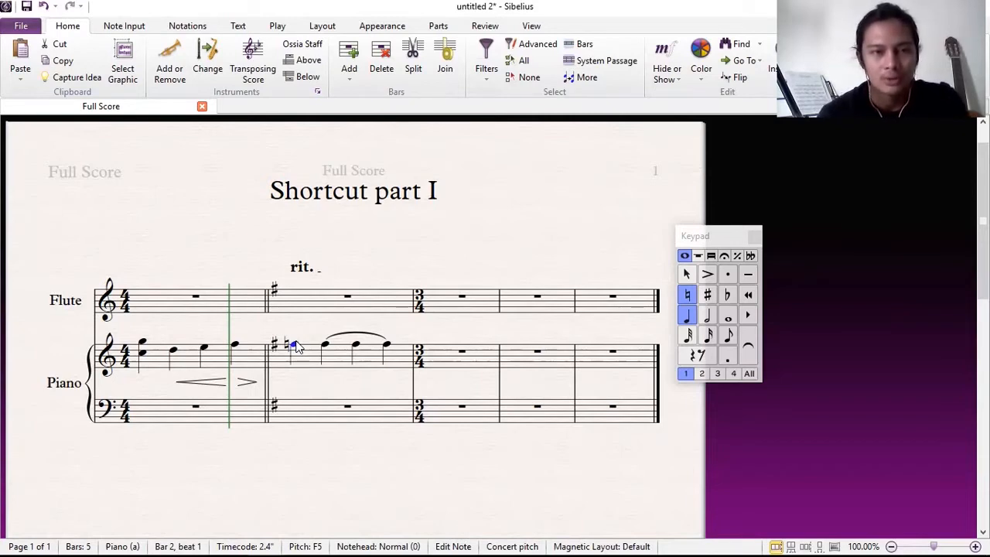
Flip the slur in bar 2 below the notes and back above them, and clear the selection.
left_click(354, 335)
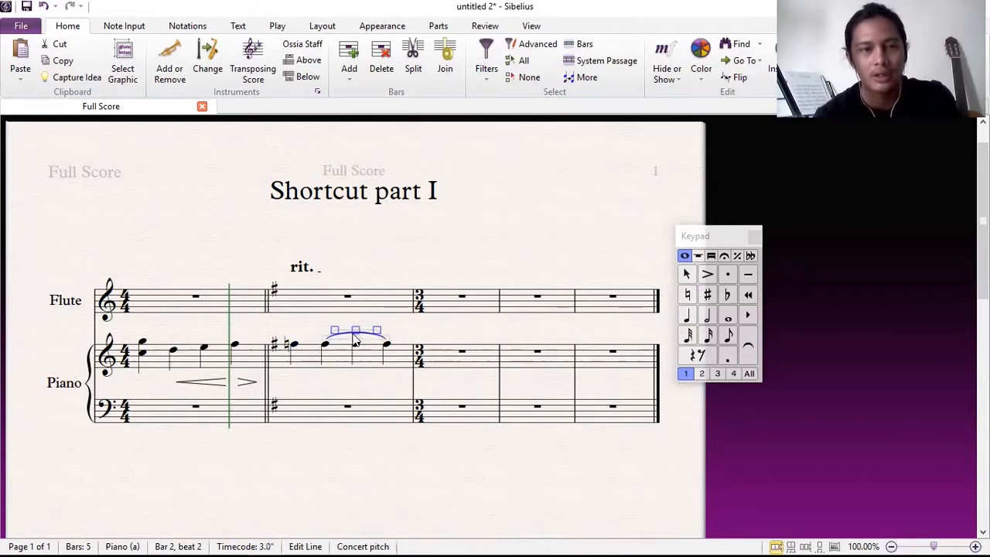
key("x")
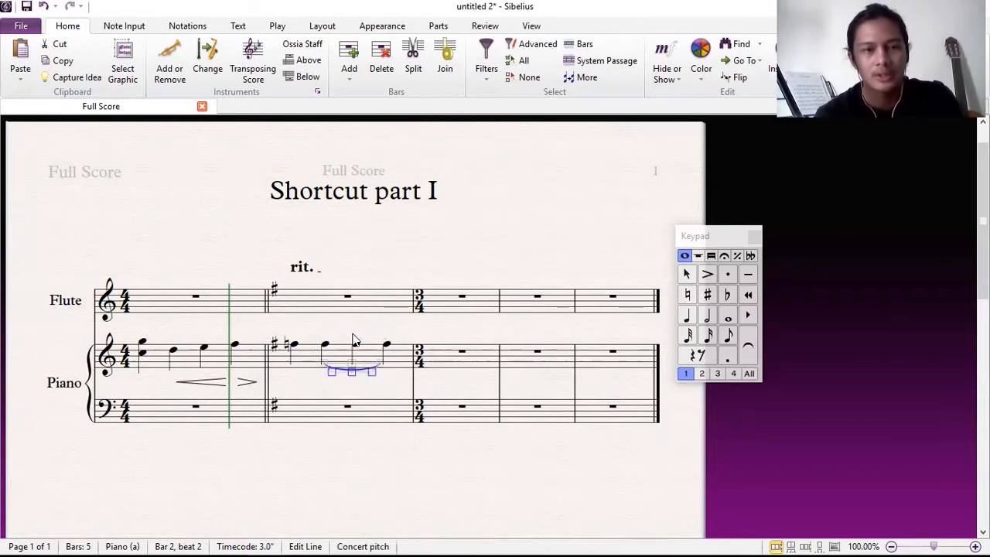
key("x")
key("x")
key("x")
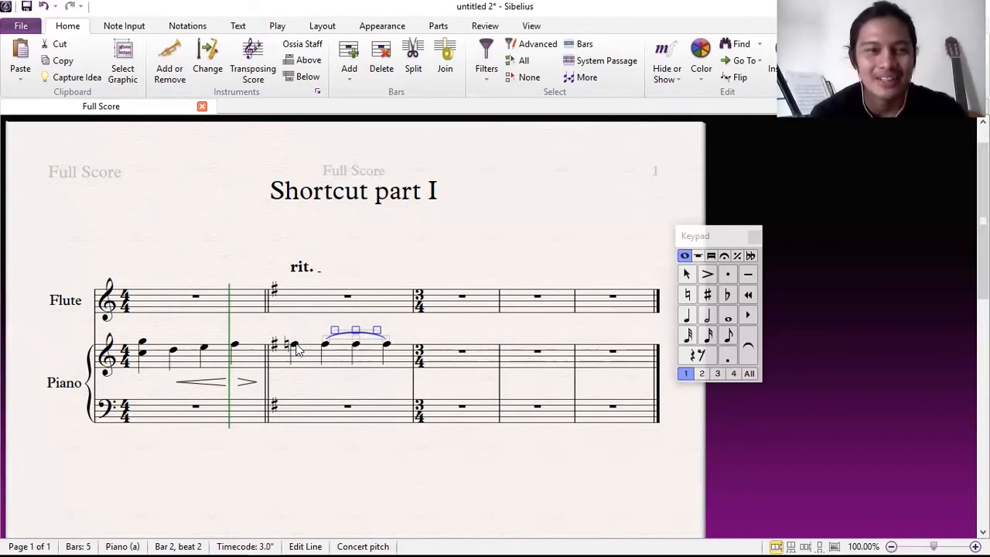
left_click(297, 348)
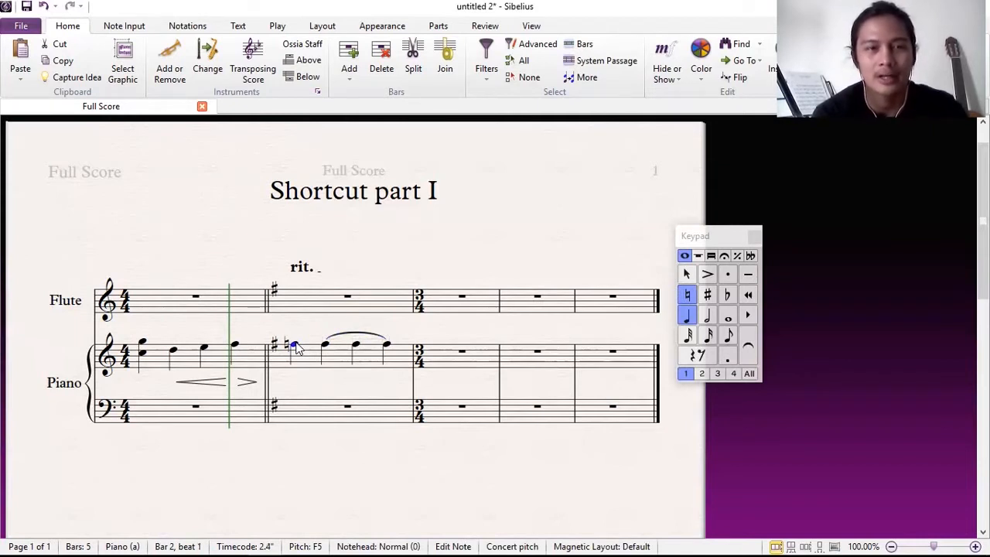
key("Escape")
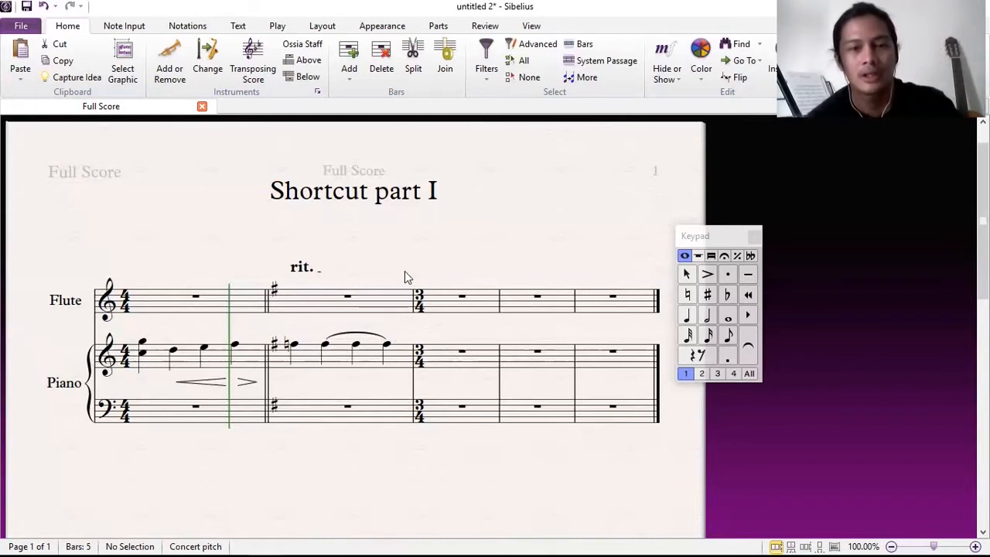
Examine the symbol gallery from the common signs and ornaments through the percussion, conductor and technique symbols.
key("z")
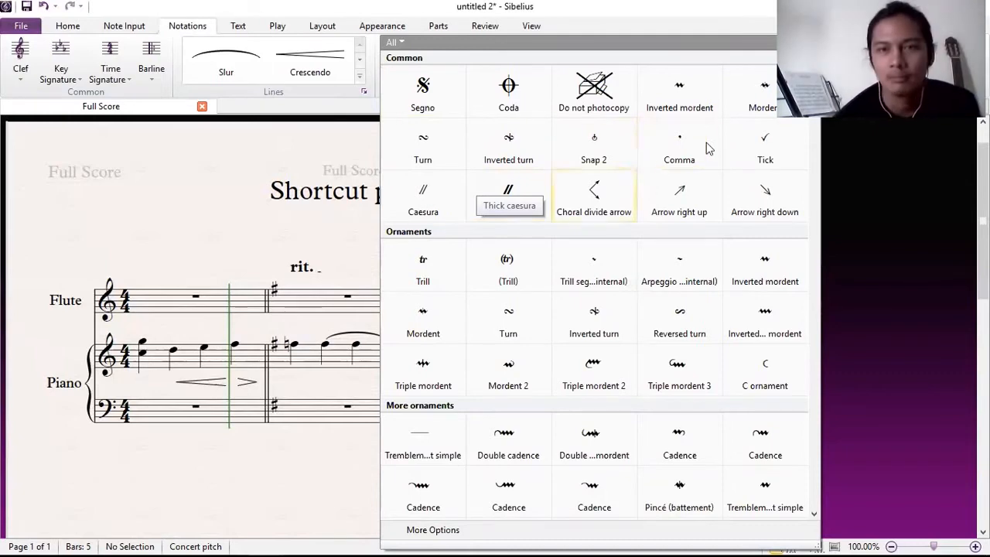
scroll(595, 285, "down", 5)
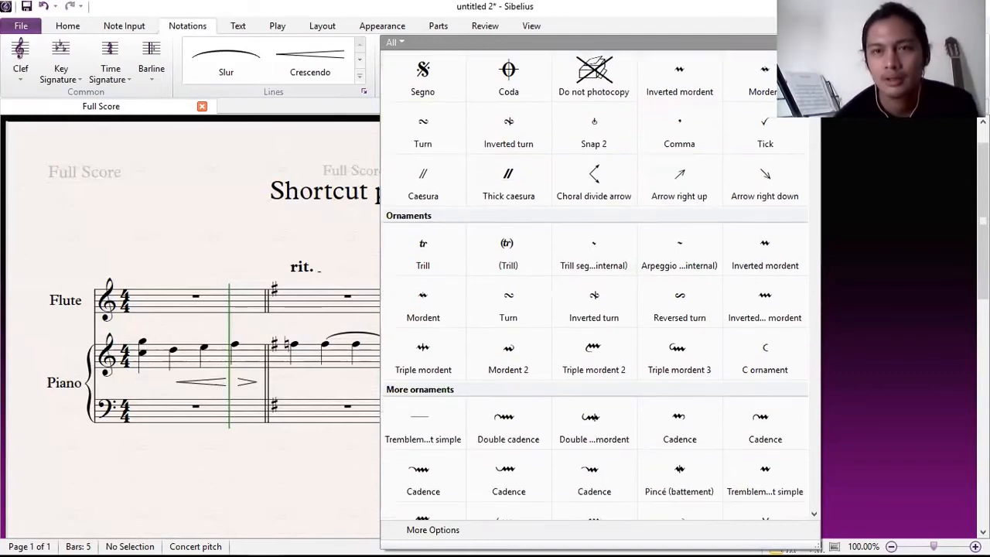
scroll(595, 285, "up", 5)
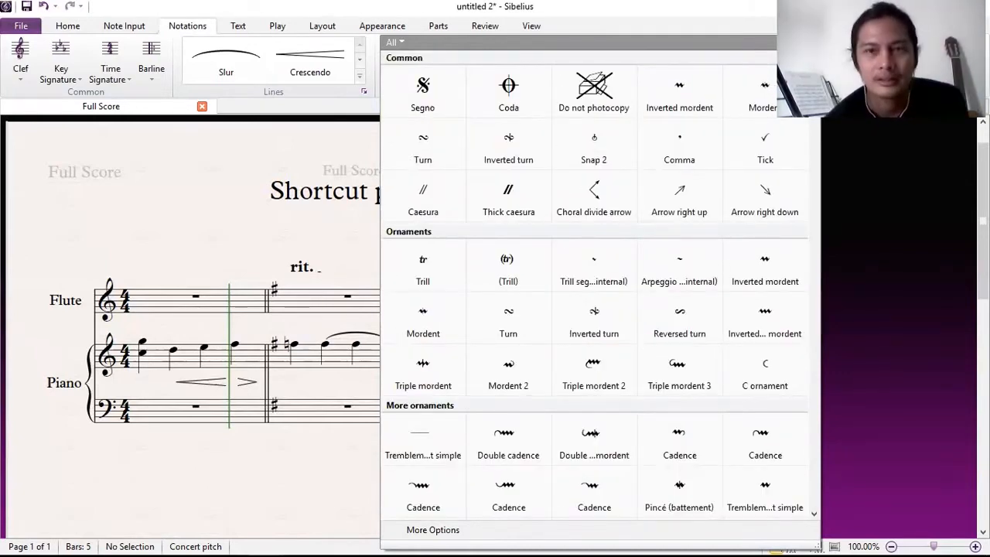
scroll(595, 285, "down", 3)
scroll(595, 286, "up", 3)
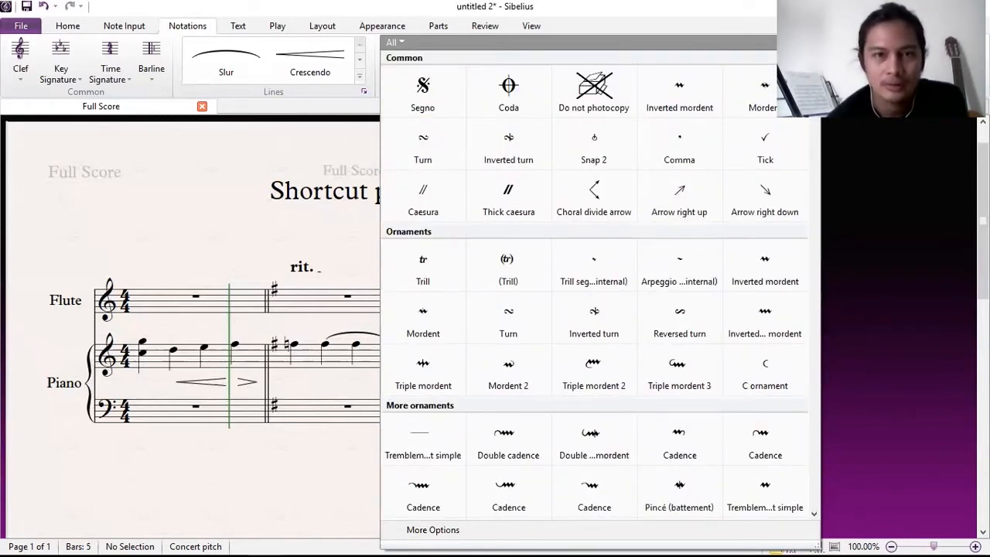
scroll(595, 286, "down", 5)
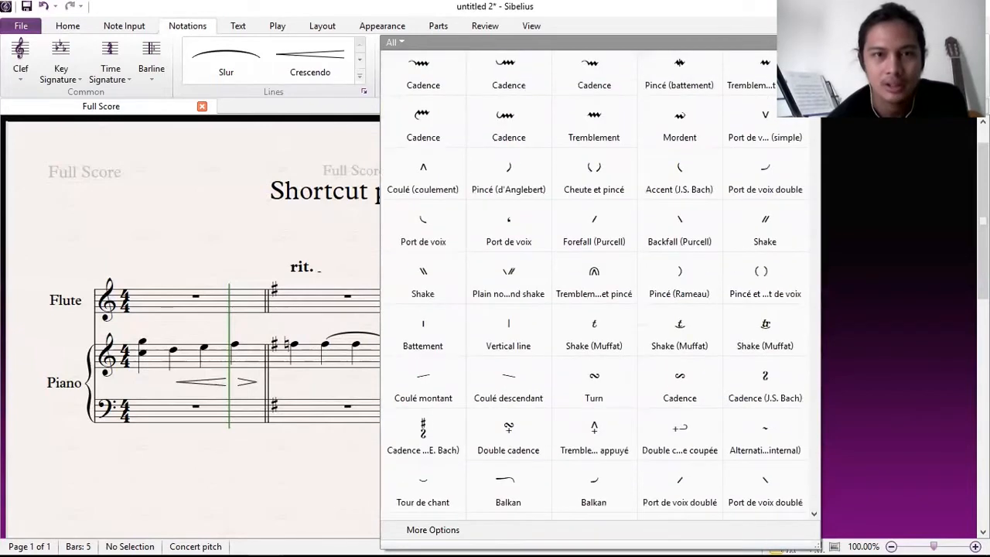
scroll(595, 286, "up", 1)
scroll(814, 127, "down", 12)
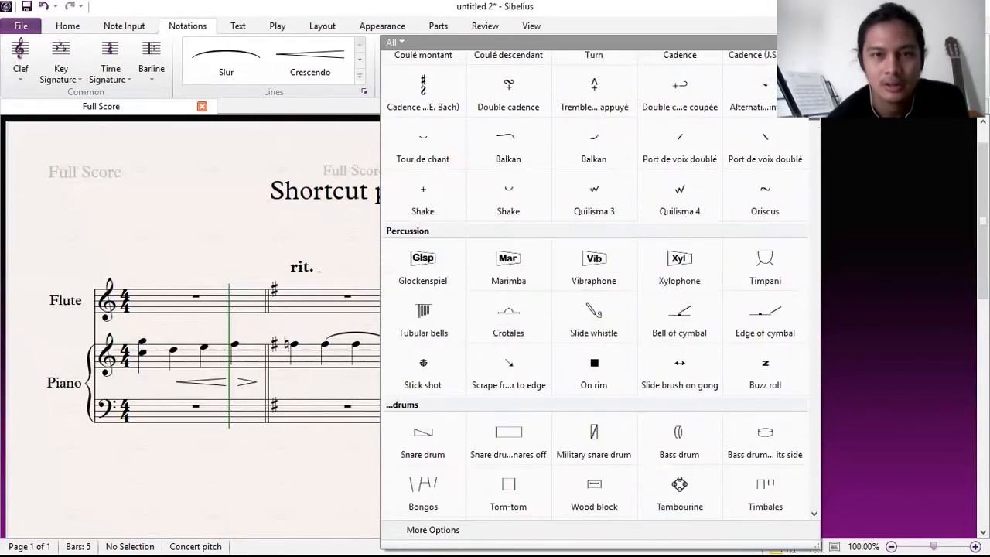
scroll(813, 128, "down", 10)
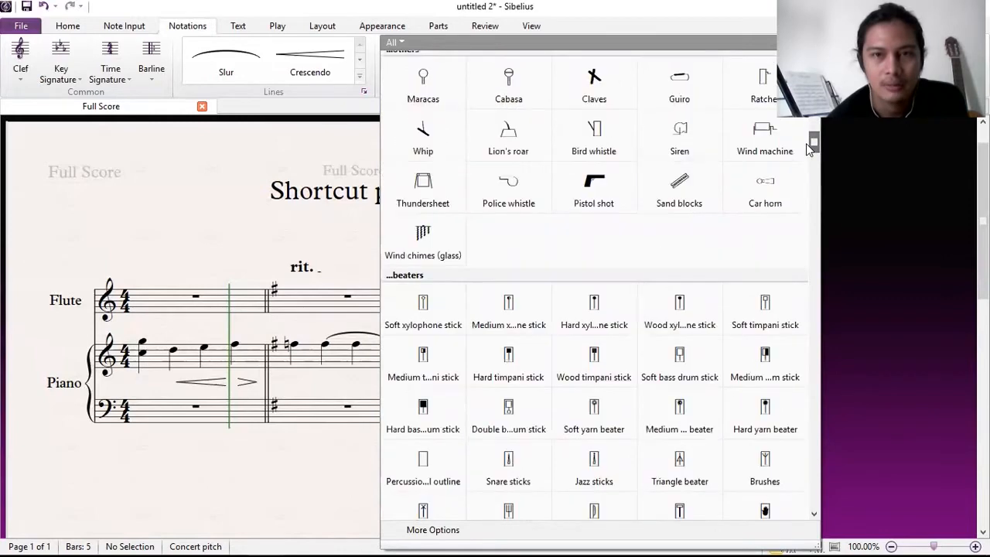
scroll(812, 166, "down", 9)
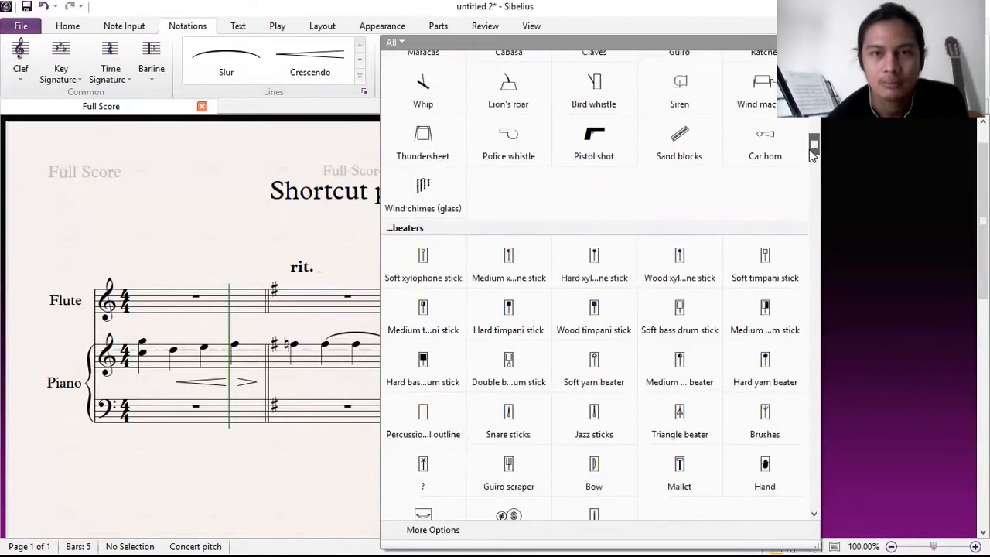
scroll(812, 186, "down", 7)
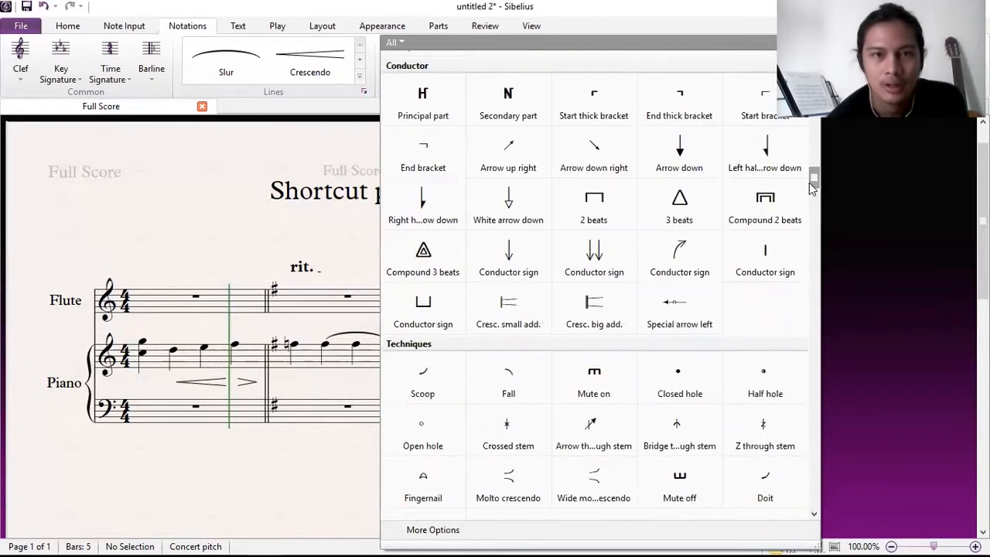
scroll(814, 179, "down", 1)
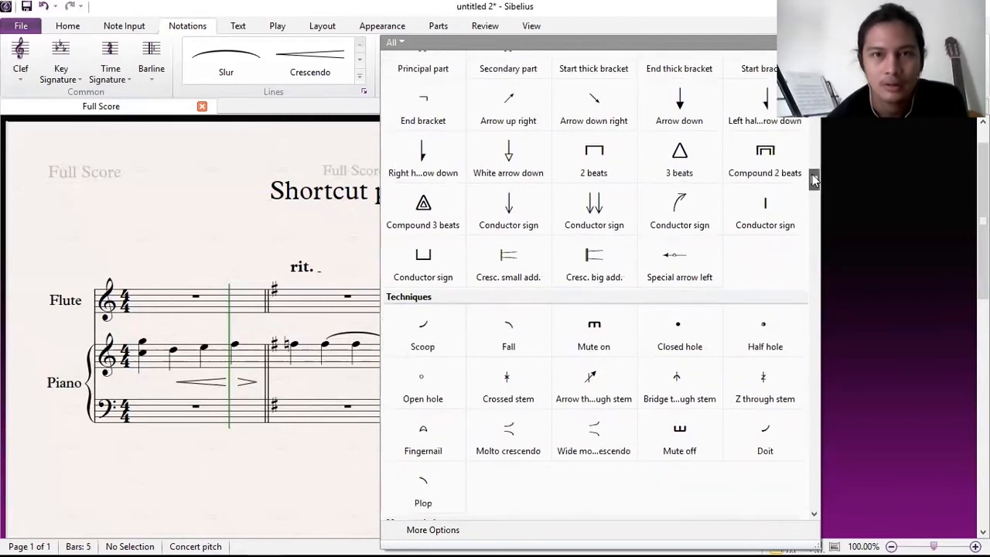
scroll(814, 175, "up", 5)
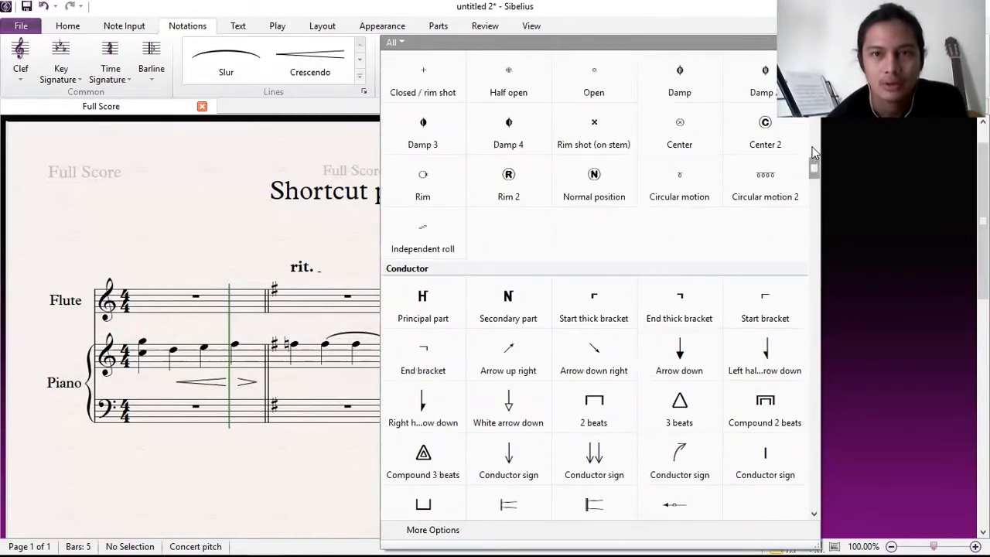
scroll(594, 294, "up", 10)
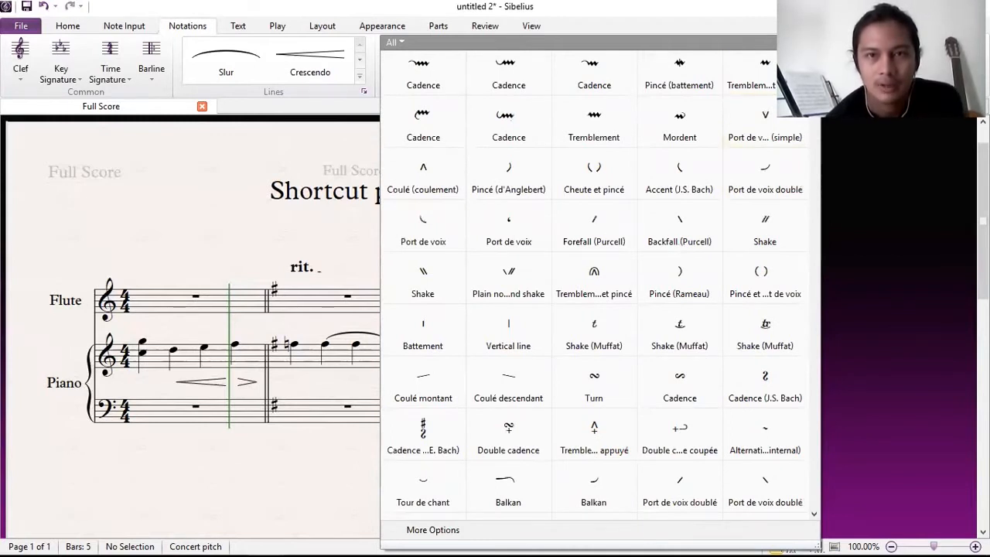
scroll(594, 294, "up", 5)
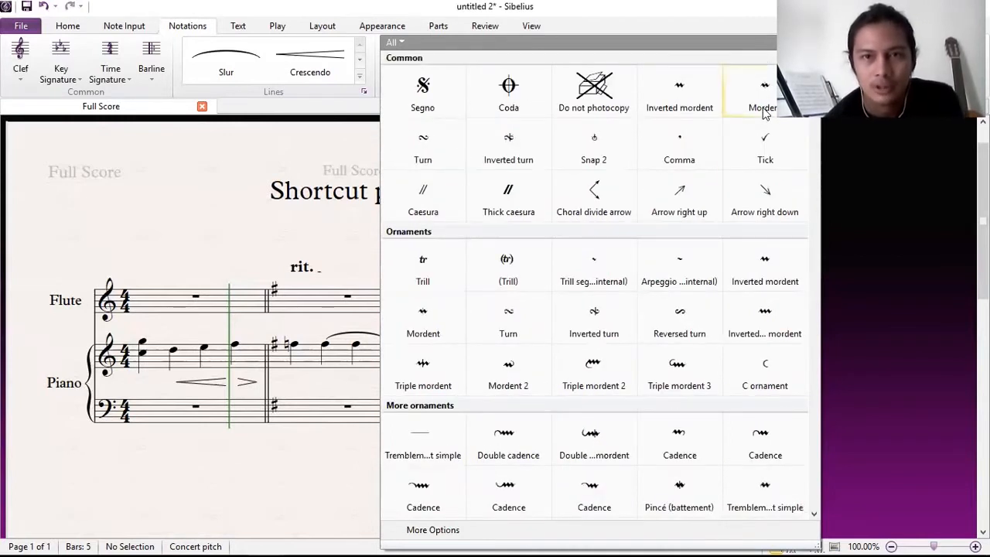
Add a mordent symbol beside the first piano note in bar 2, then play the score back and stop it.
key("Escape")
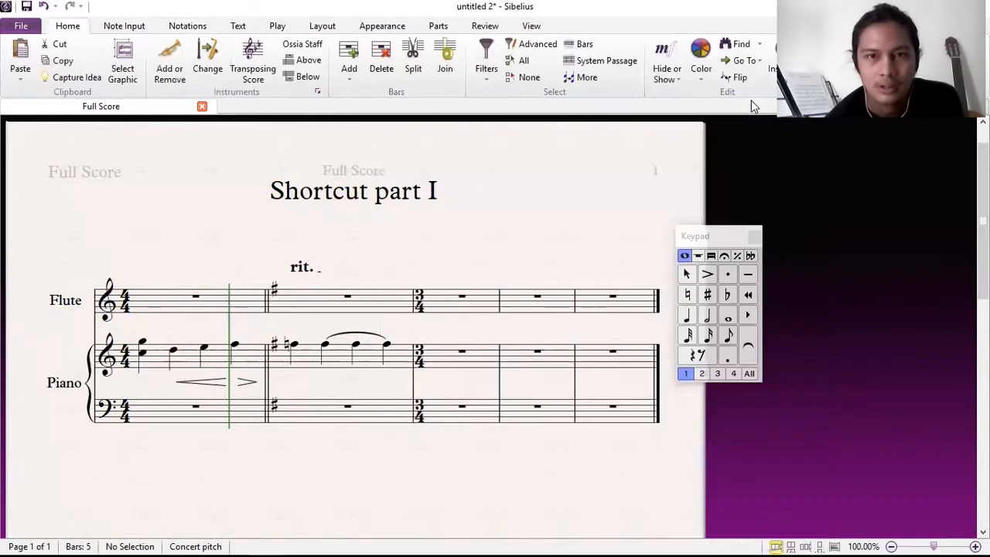
left_click(297, 347)
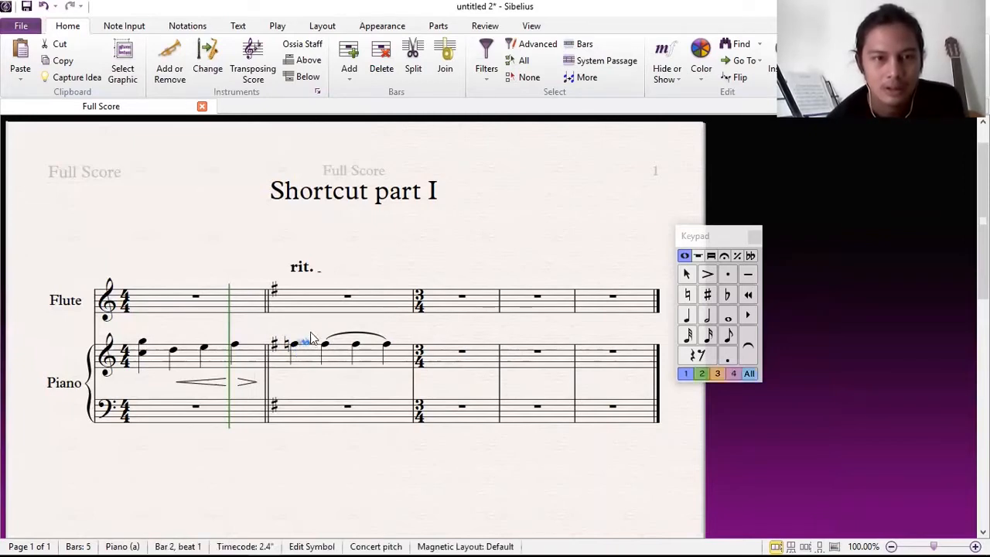
key("Escape")
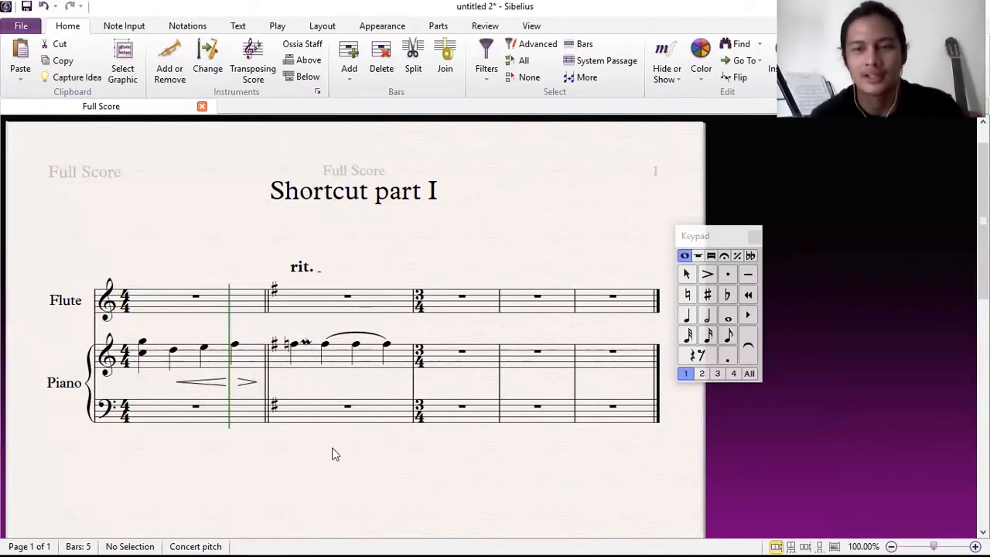
key("space")
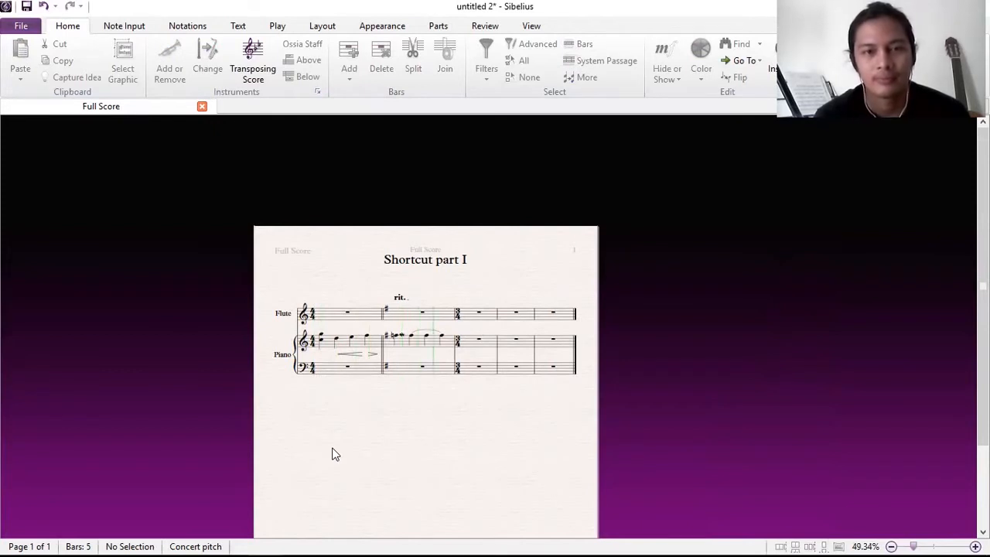
key("space")
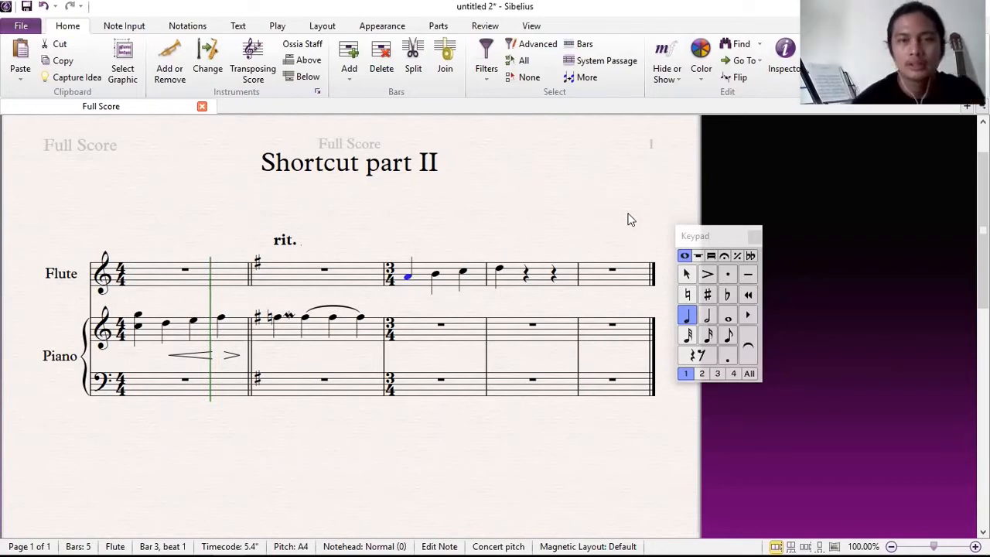
Clear the contents of the flute's bar 4.
left_click(516, 276)
key("Delete")
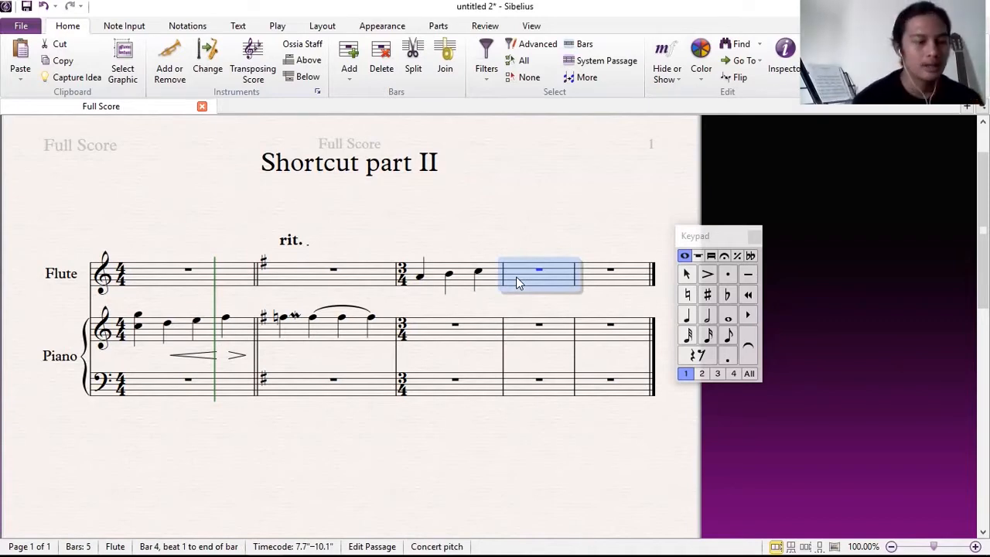
In flute bar 3, add a third above the first note, a fourth above the second and a sixth above the third.
left_click(420, 277)
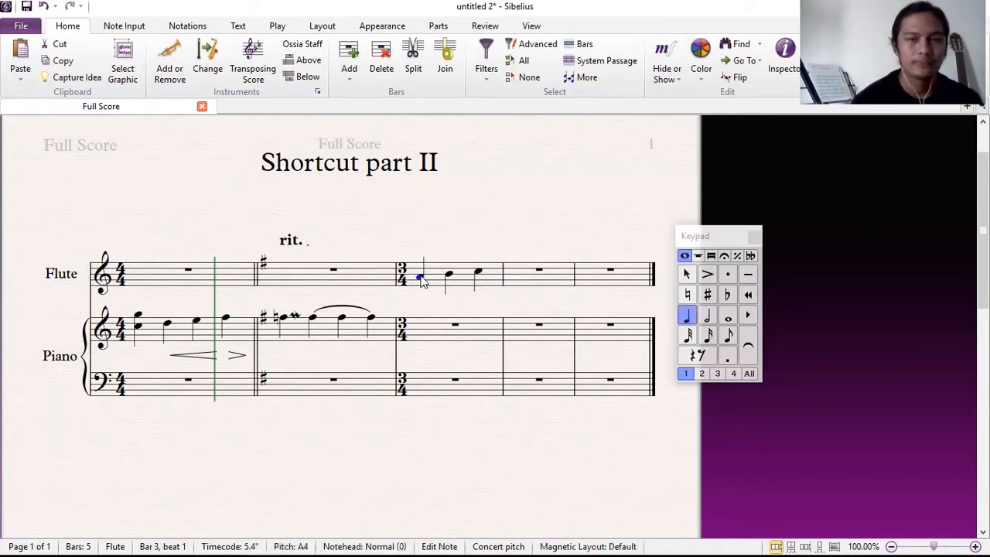
key("Right")
key("Left")
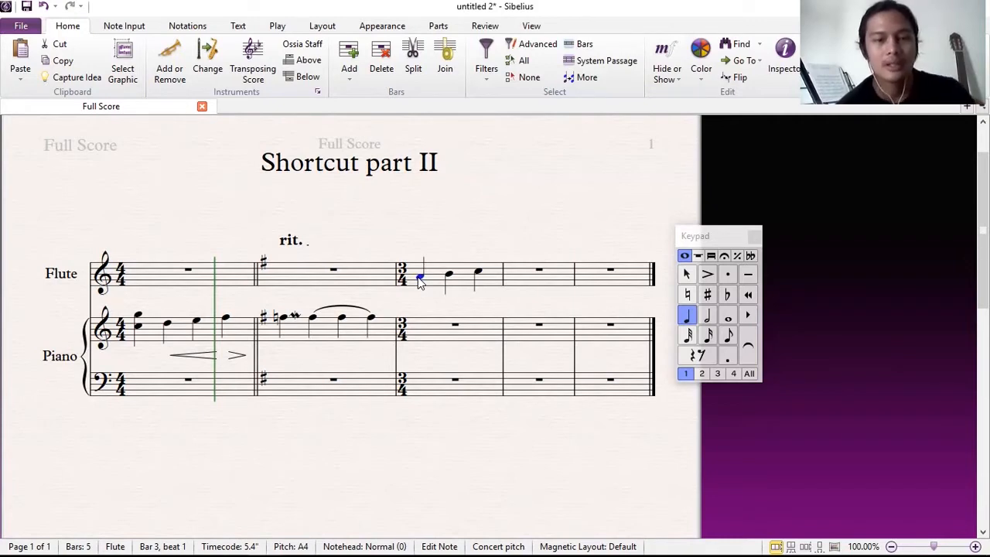
key("3")
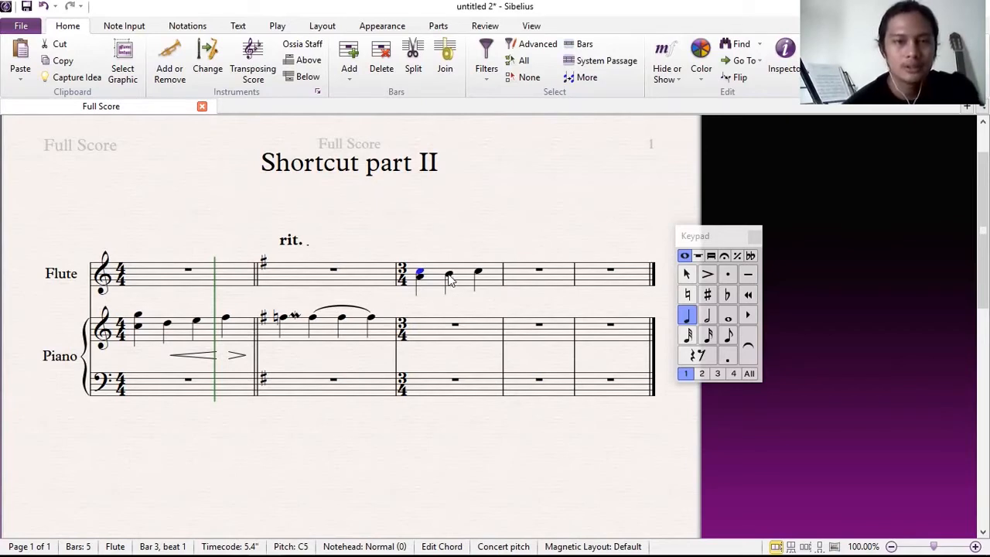
left_click(449, 276)
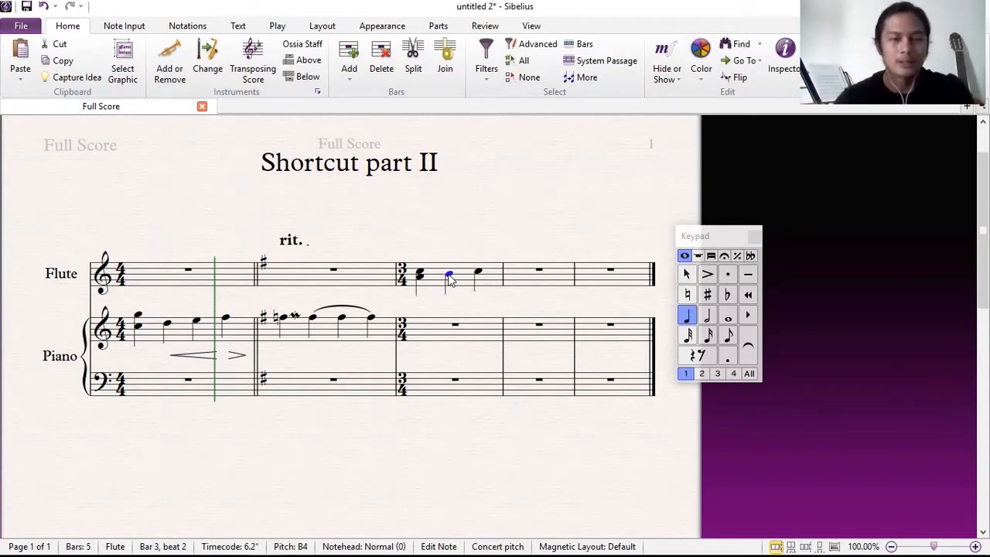
key("4")
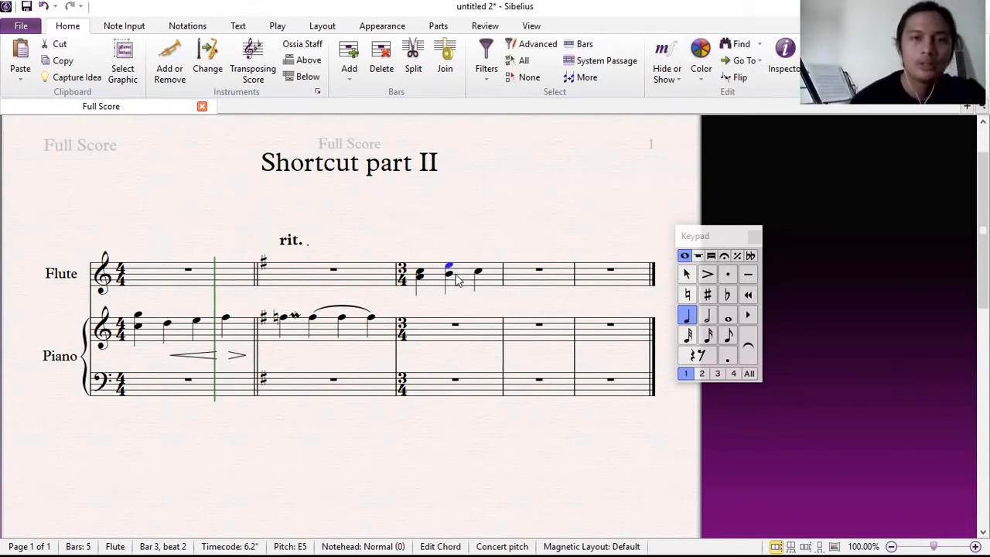
left_click(478, 274)
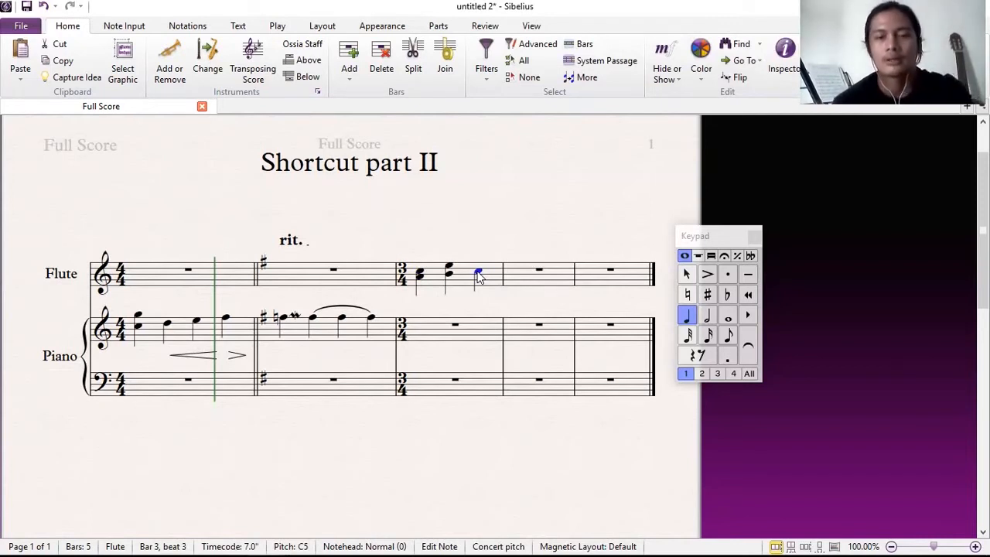
key("6")
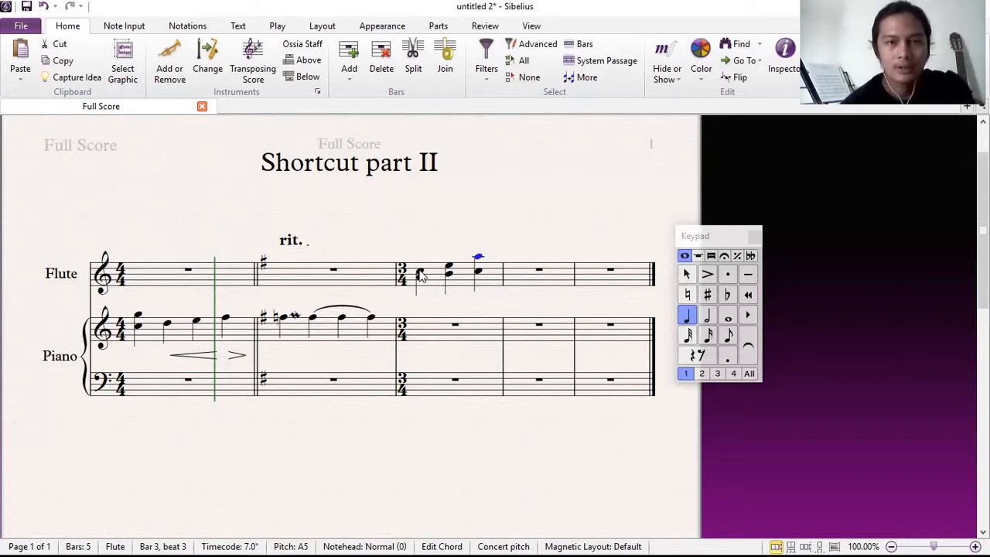
Add a G to the top of the first flute chord in bar 3 and move through the bar to its last chord.
left_click(420, 275)
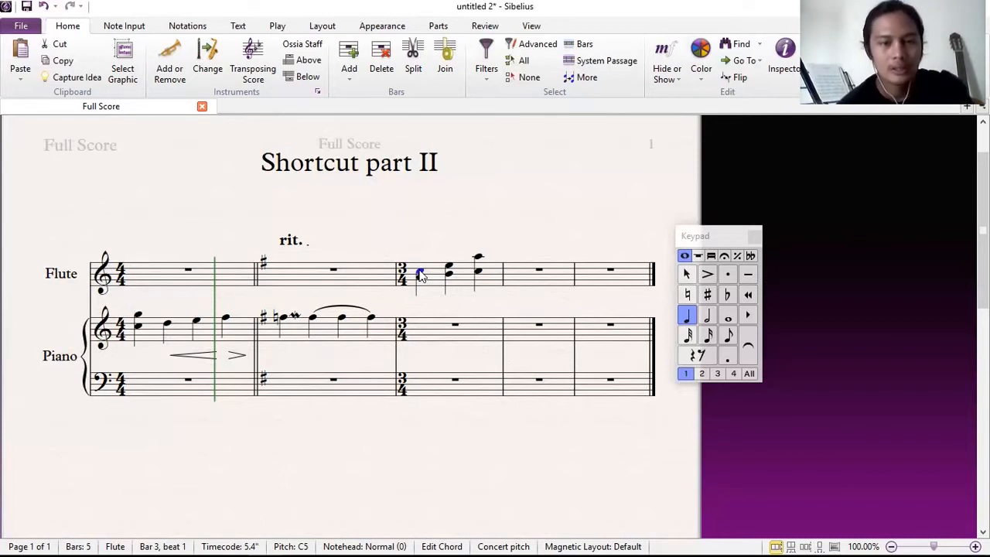
key("shift+g")
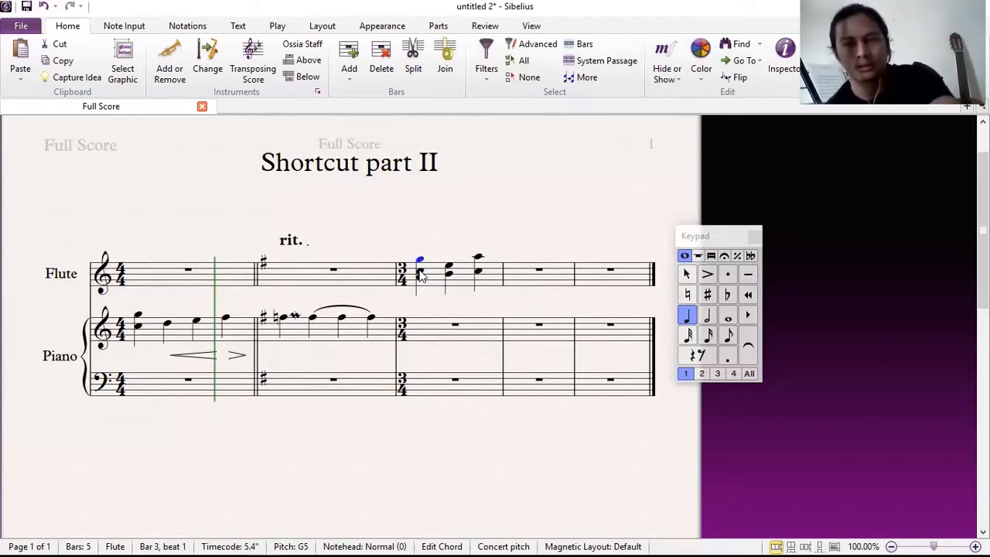
key("Left")
key("Right")
key("Right")
key("Right")
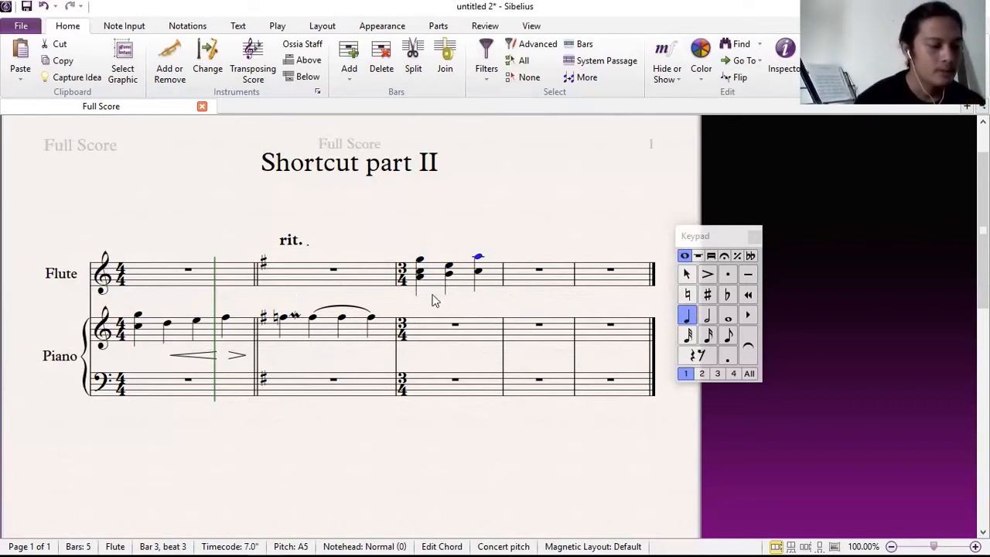
Enter the quarter notes C, E and G in the flute's bar 4 and leave note input.
left_click(531, 276)
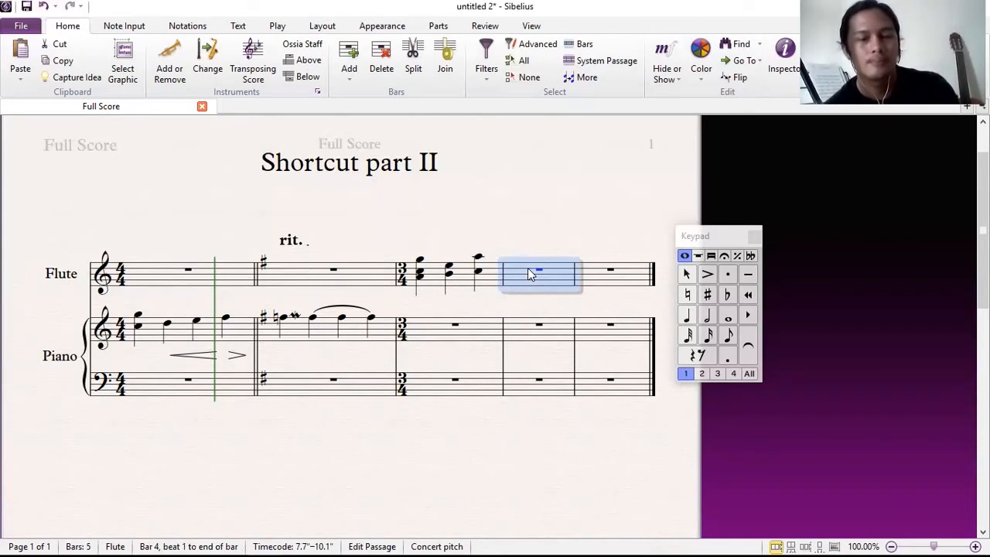
key("c")
key("e")
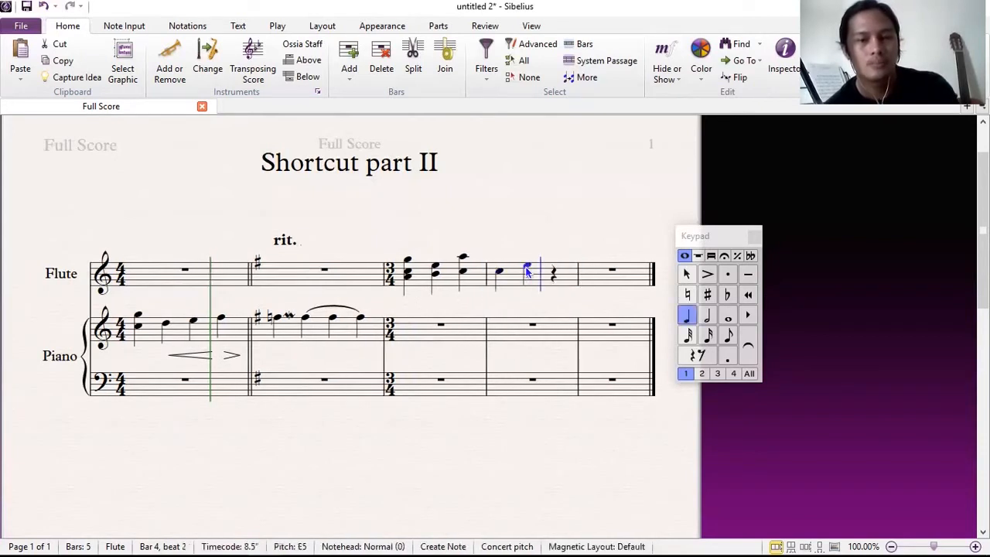
key("g")
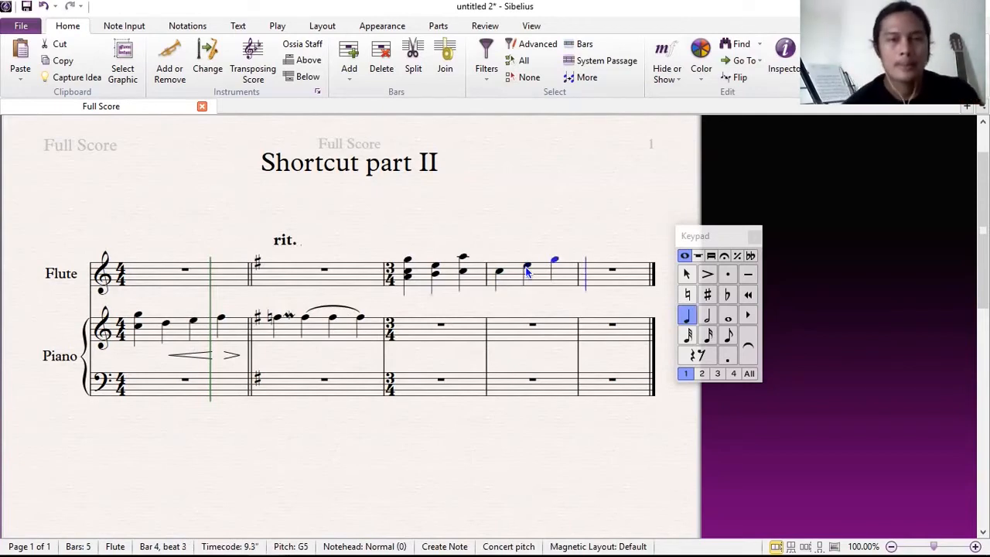
key("Escape")
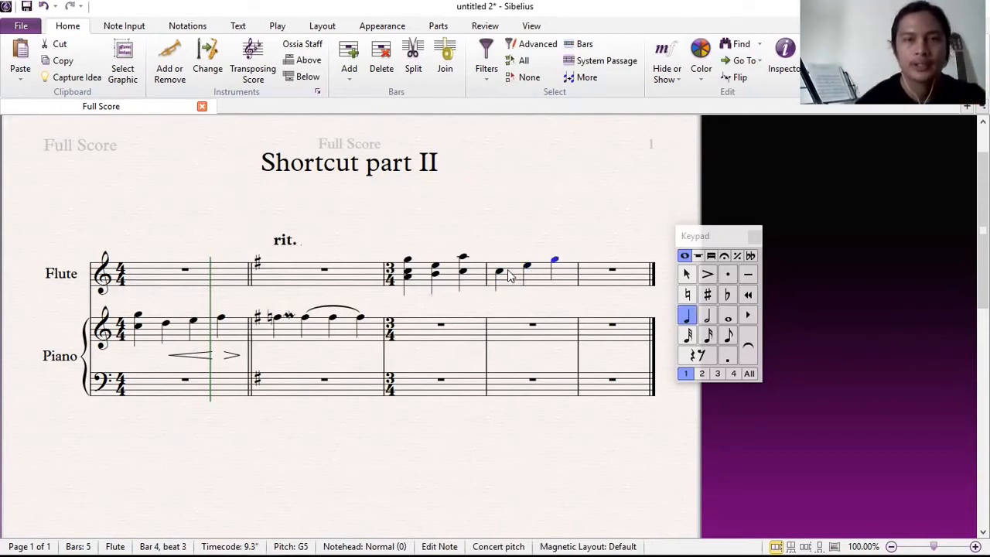
In flute bar 4, add a third below the first note, an octave below the second and a sixth below the third.
left_click(499, 272)
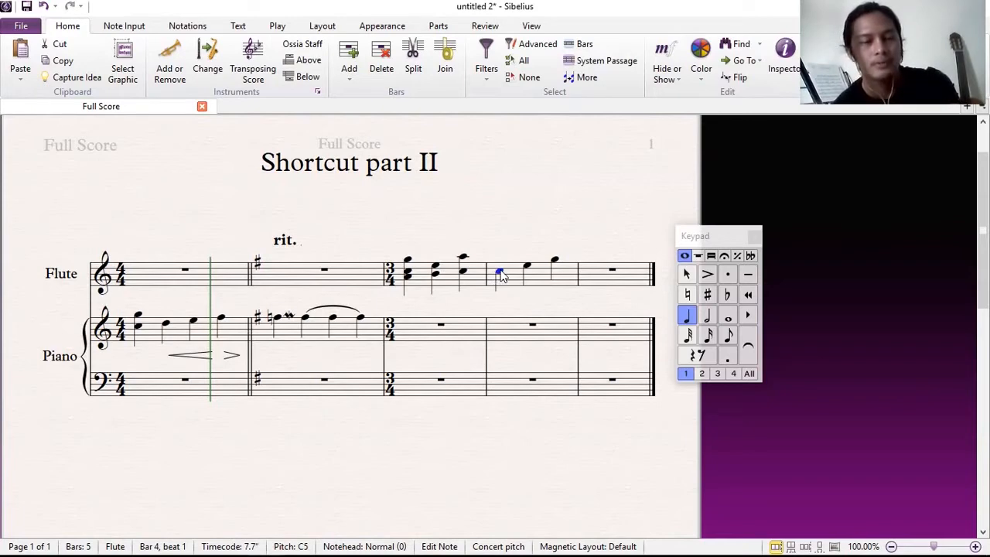
key("shift+3")
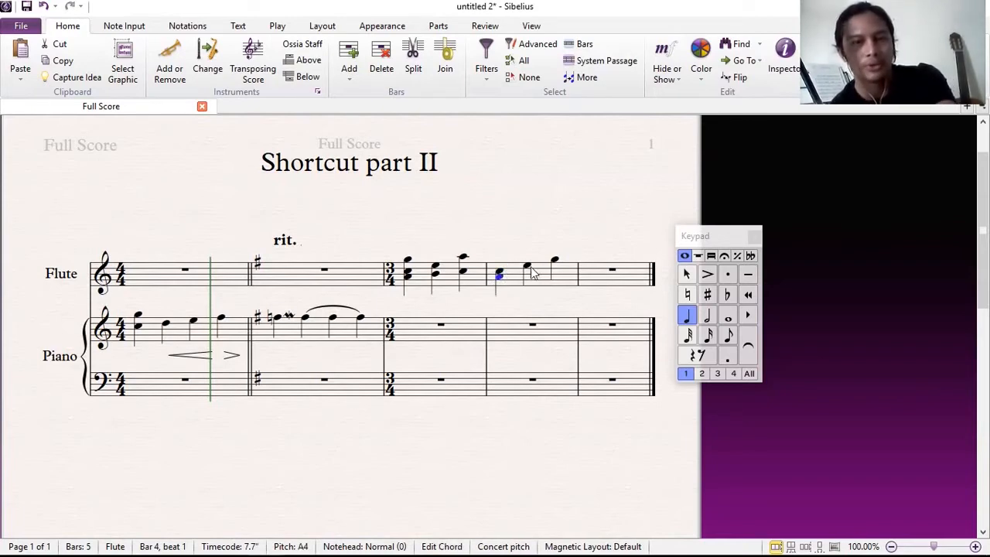
left_click(529, 267)
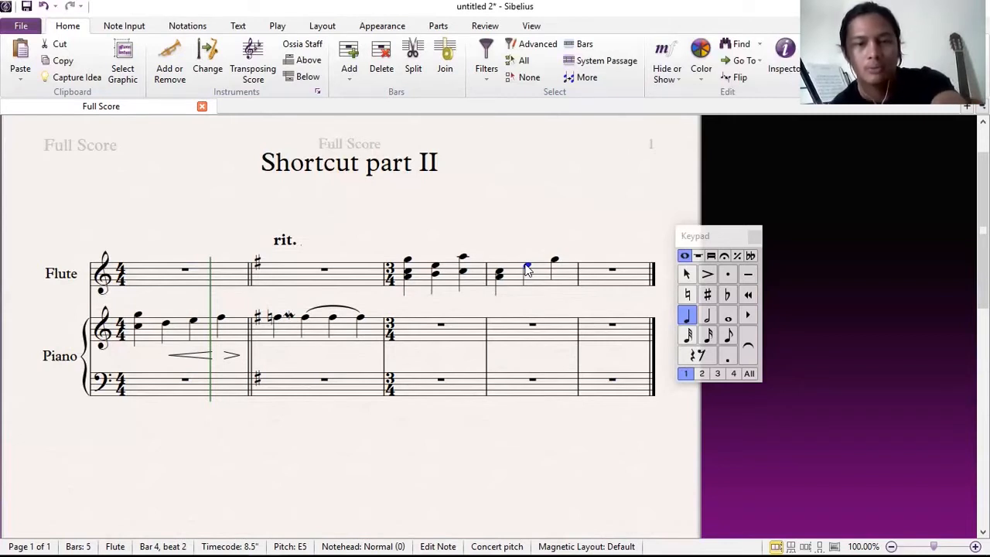
key("shift+8")
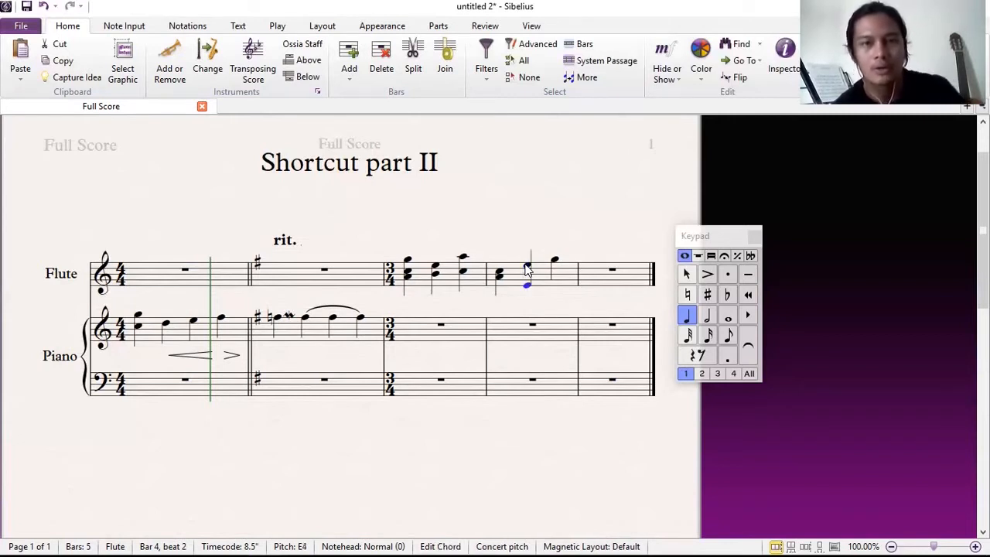
key("Left")
key("Right")
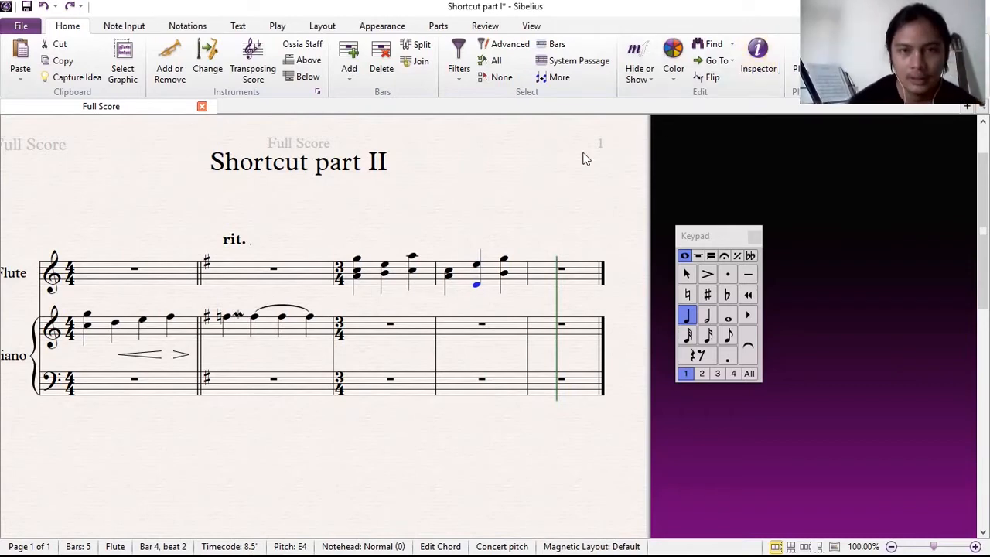
left_click(455, 280)
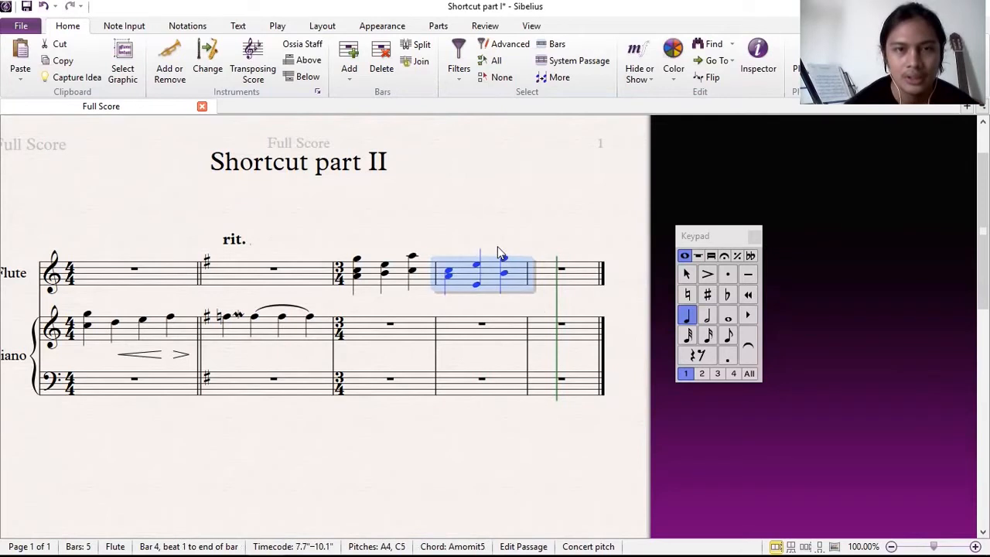
key("Escape")
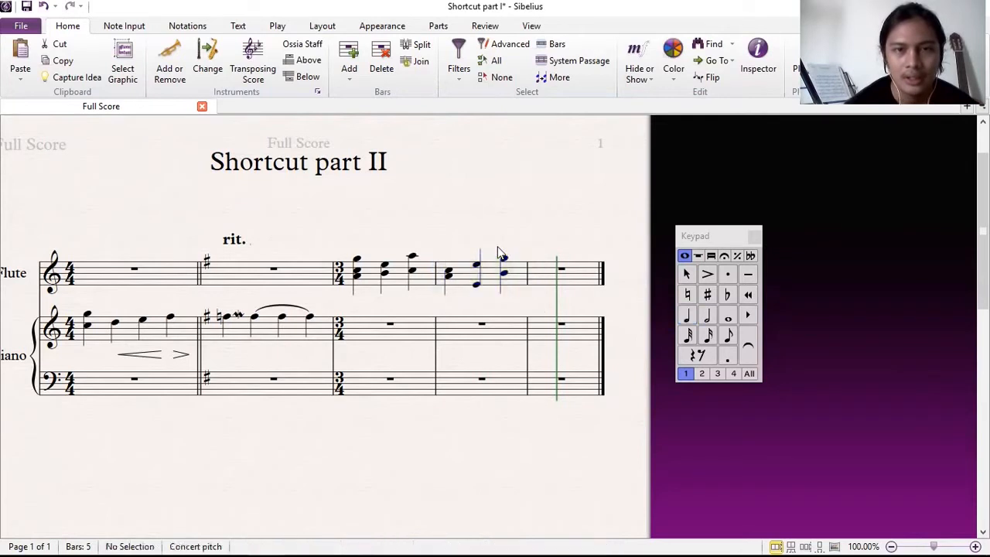
left_click(448, 279)
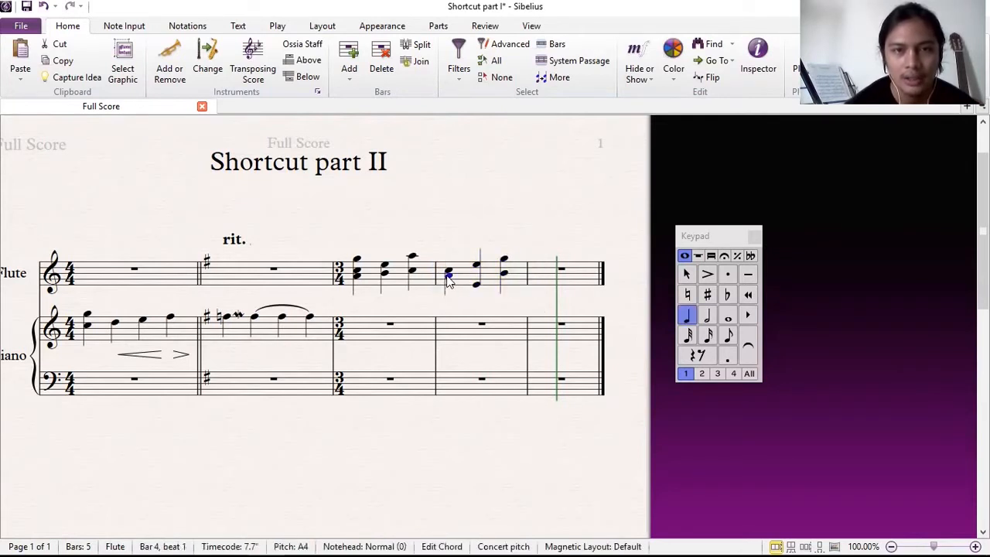
left_click(475, 292)
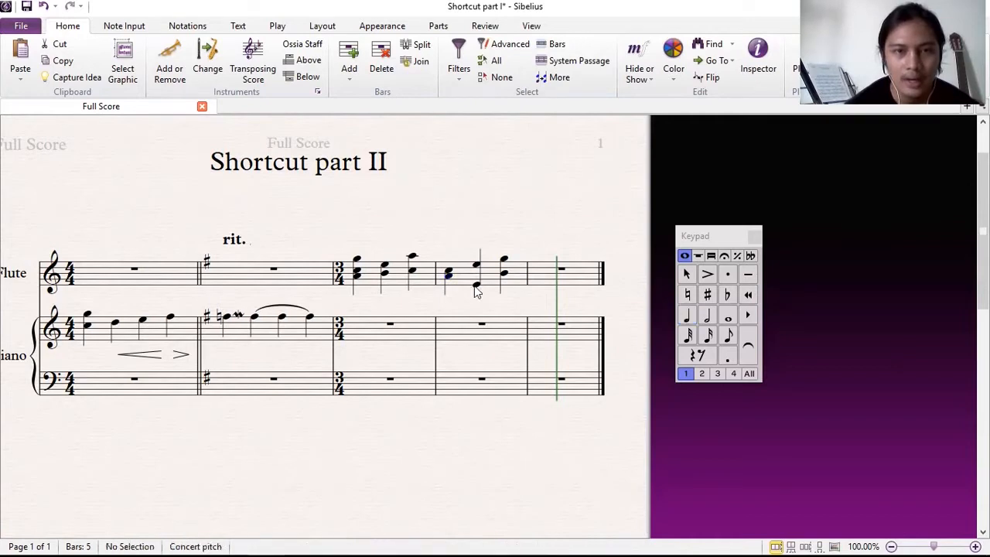
left_click(476, 286)
left_click(504, 277)
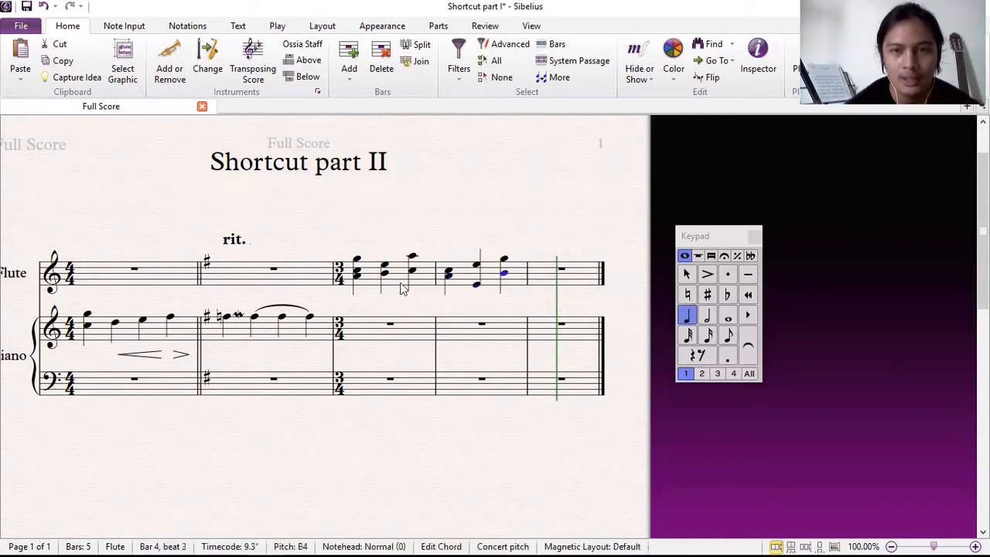
Move the lower notes A, E and B in the flute's bar 4 to voice 2 and clear the selection.
left_click(449, 277)
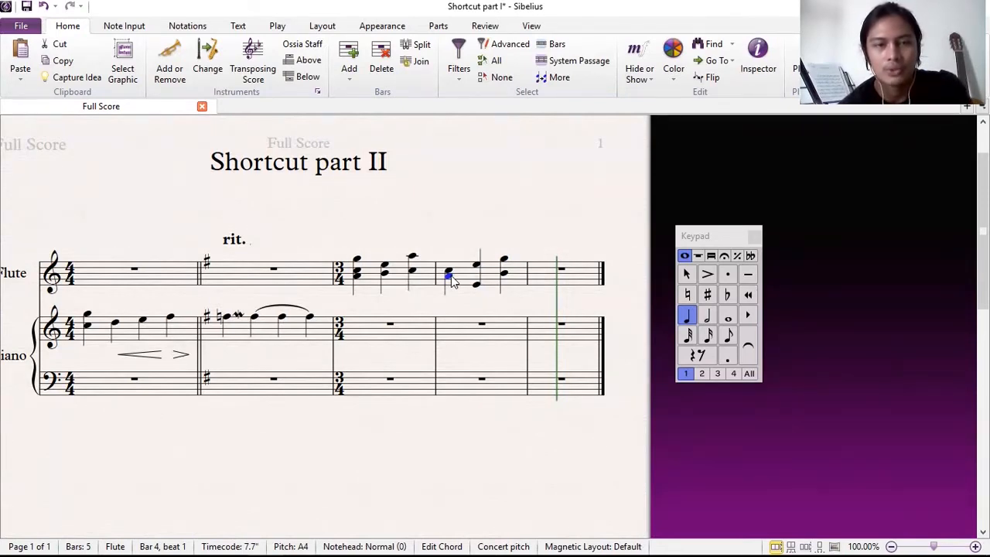
key("alt+2")
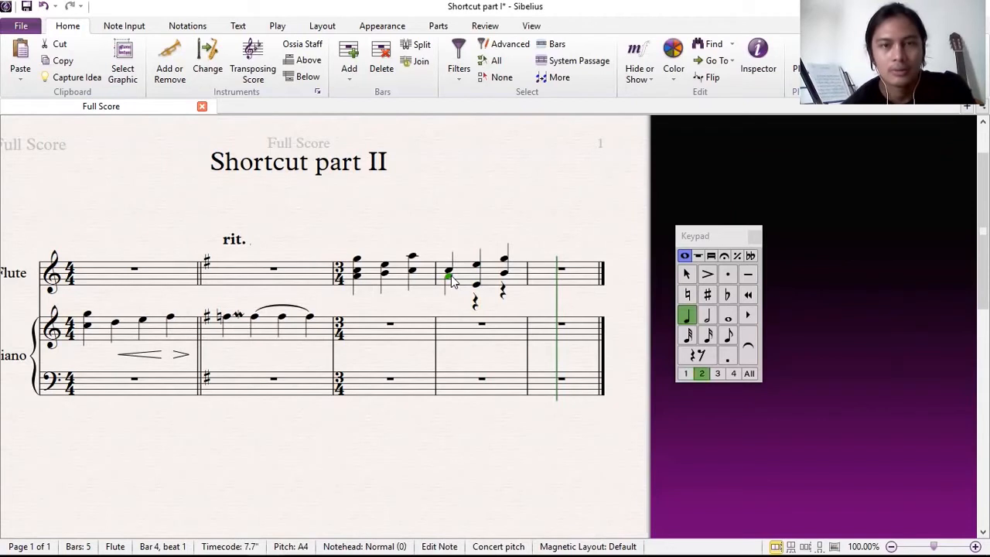
left_click(475, 286)
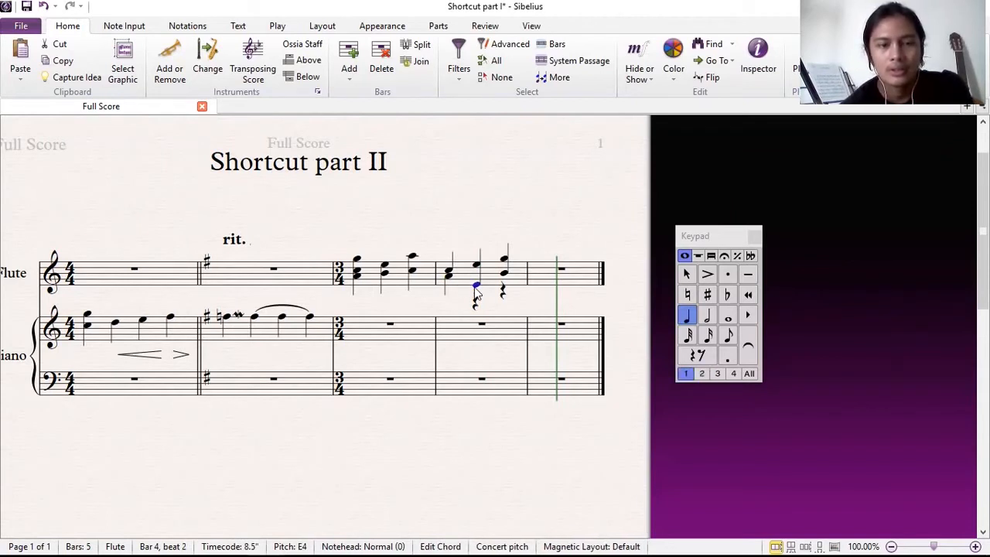
key("Escape")
left_click(504, 276)
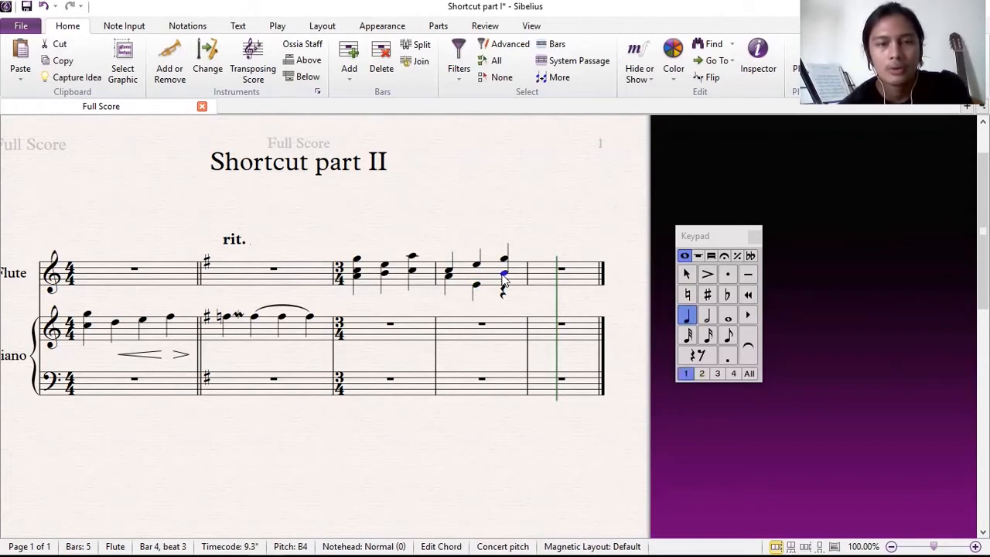
key("alt+2")
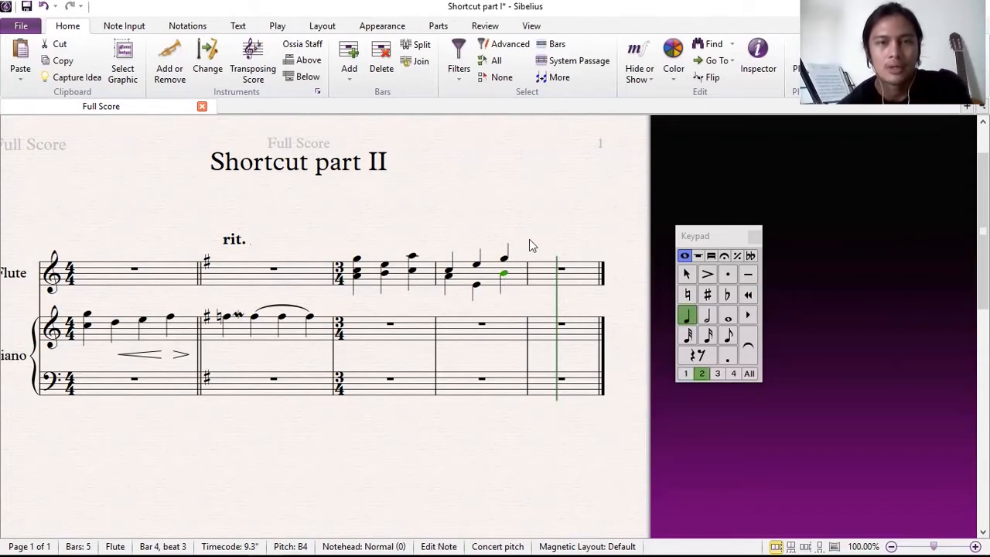
key("Escape")
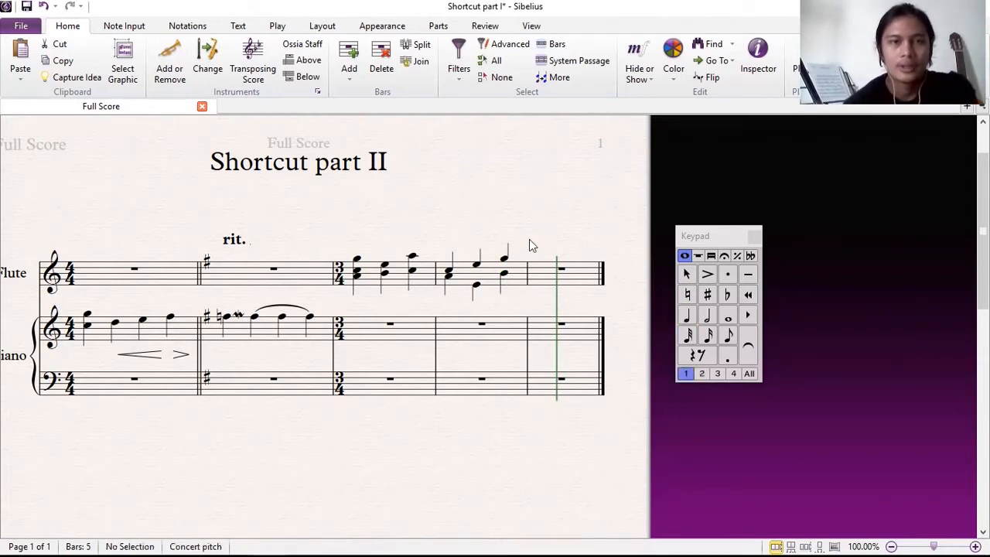
left_click(449, 272)
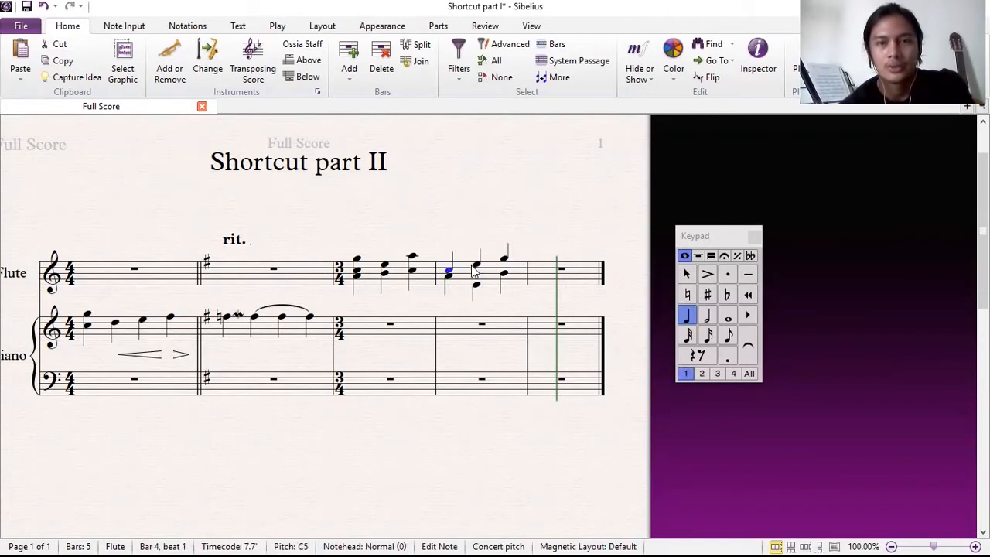
left_click(476, 267)
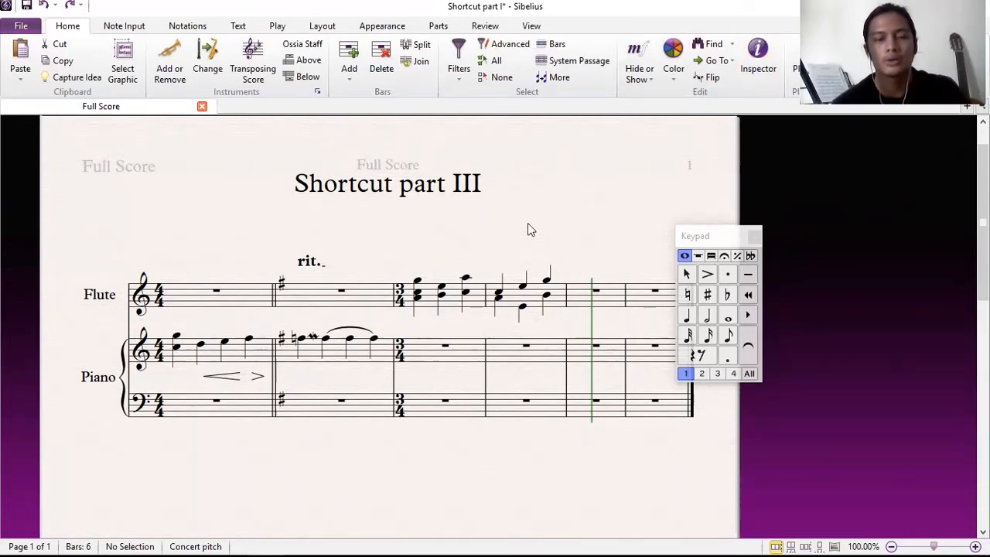
Select the whole score, clear the selection and add one bar at the end of the score.
key("ctrl+a")
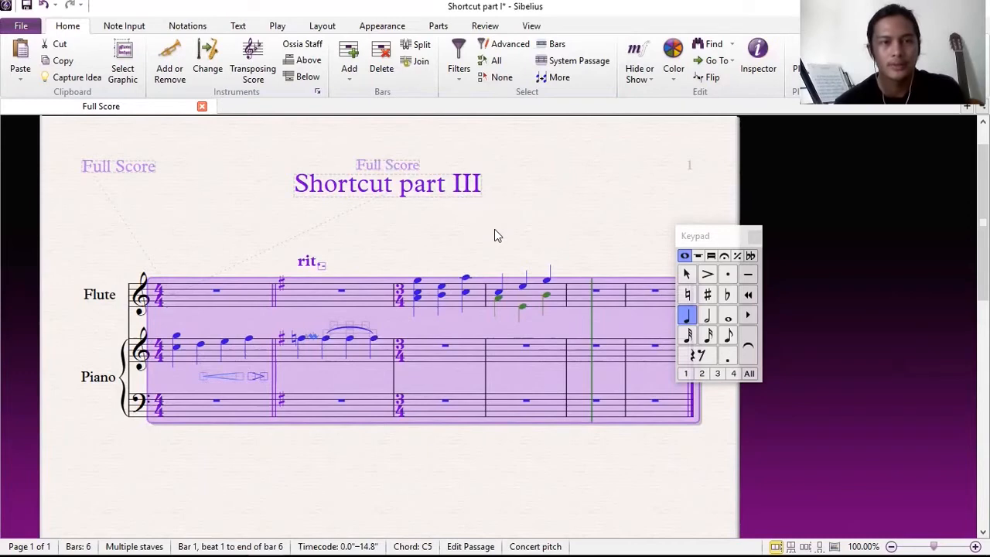
key("Escape")
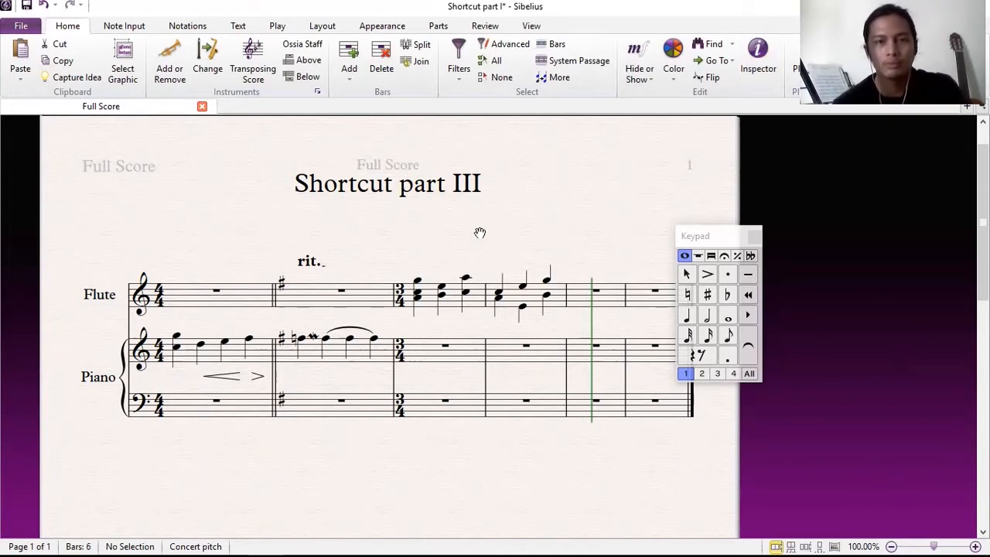
left_click_drag(494, 230, 470, 231)
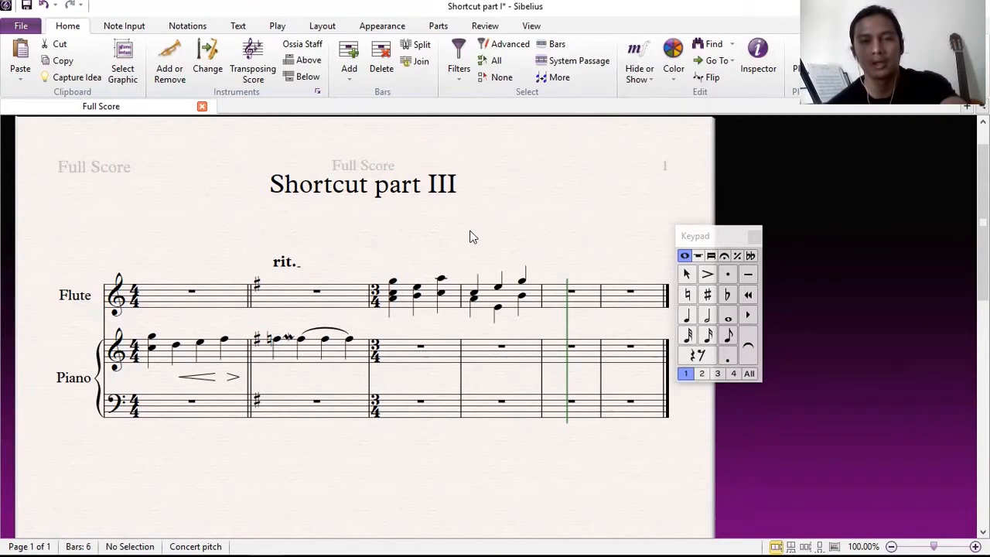
key("ctrl+b")
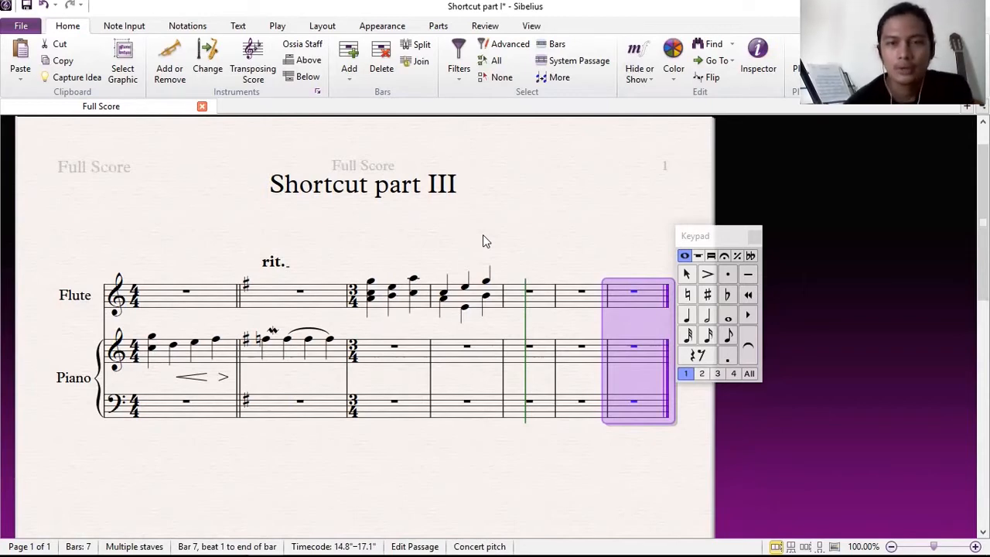
Copy the flute's bar 3 into its empty bar 5 and clear the selection.
left_click(462, 304)
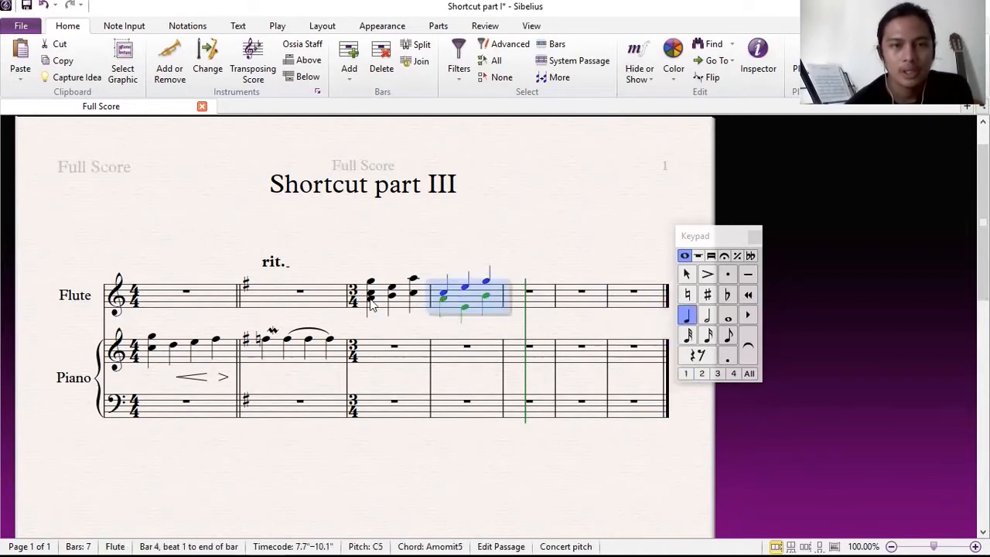
left_click(416, 310)
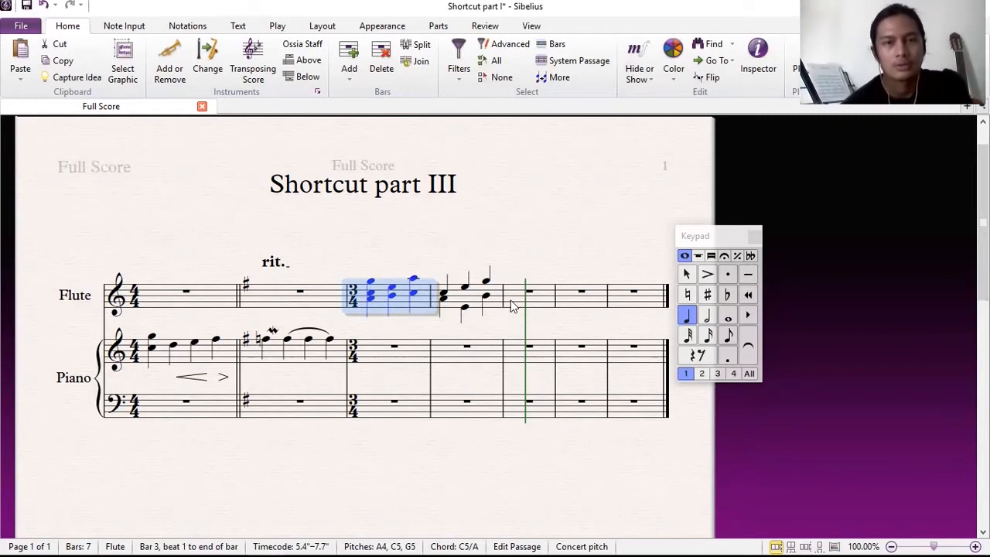
key("Escape")
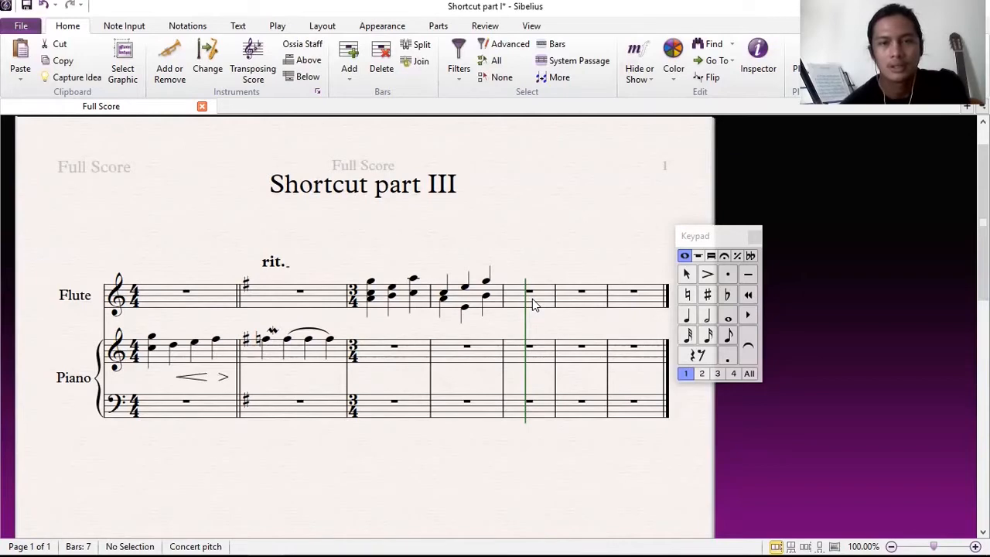
left_click(532, 304)
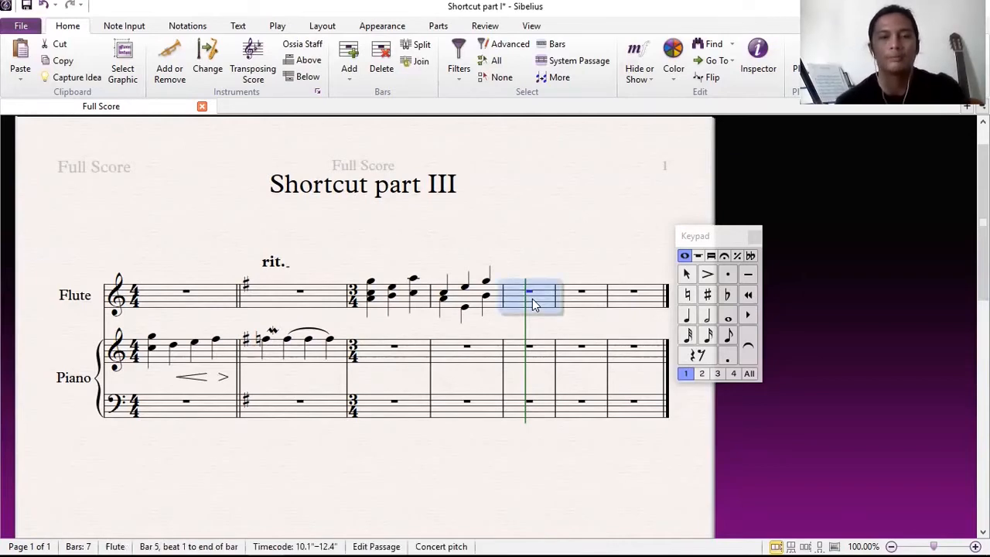
key("ctrl+v")
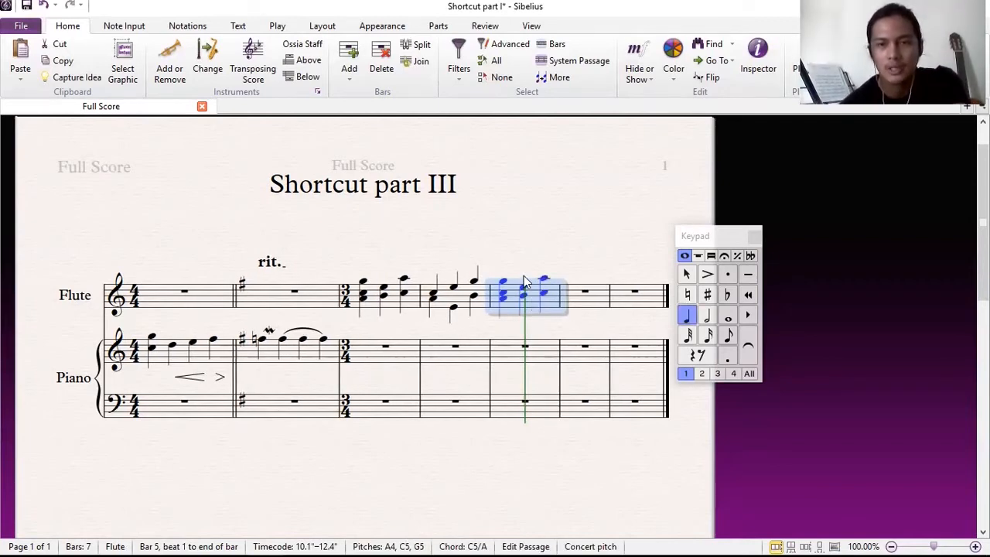
key("Escape")
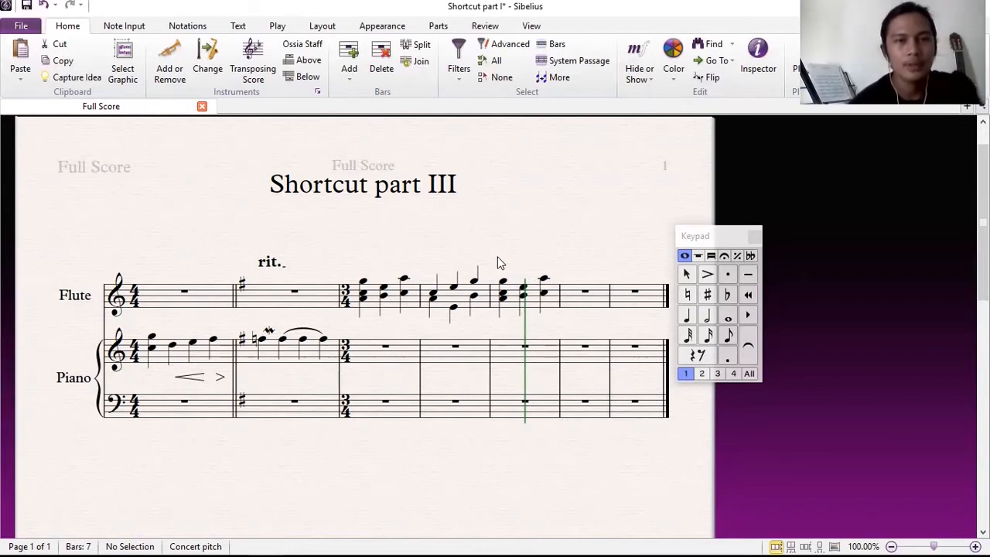
Open the document setup dialog and accept its existing settings.
key("ctrl+d")
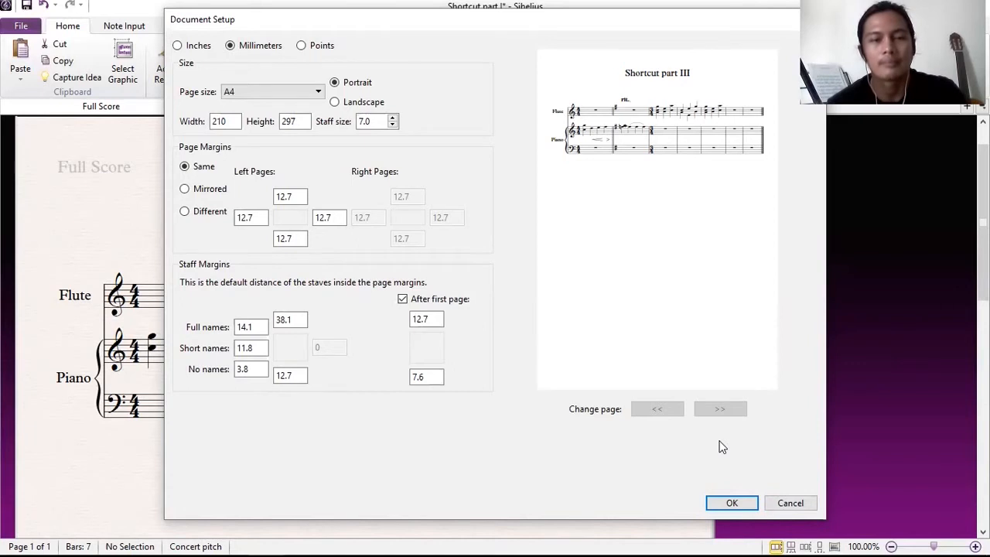
key("Return")
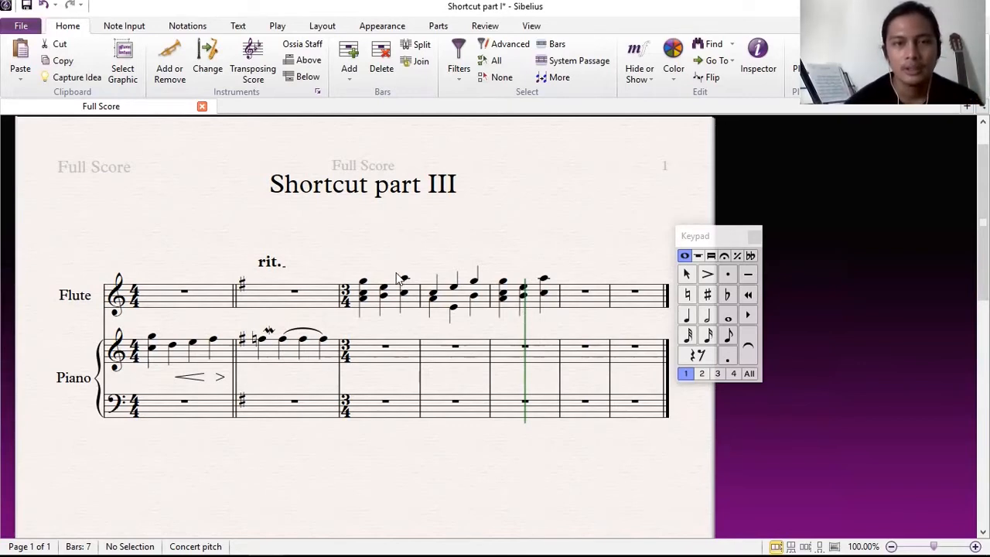
Add an mp dynamic as expression text below the first chord in the flute's bar 5.
left_click(502, 300)
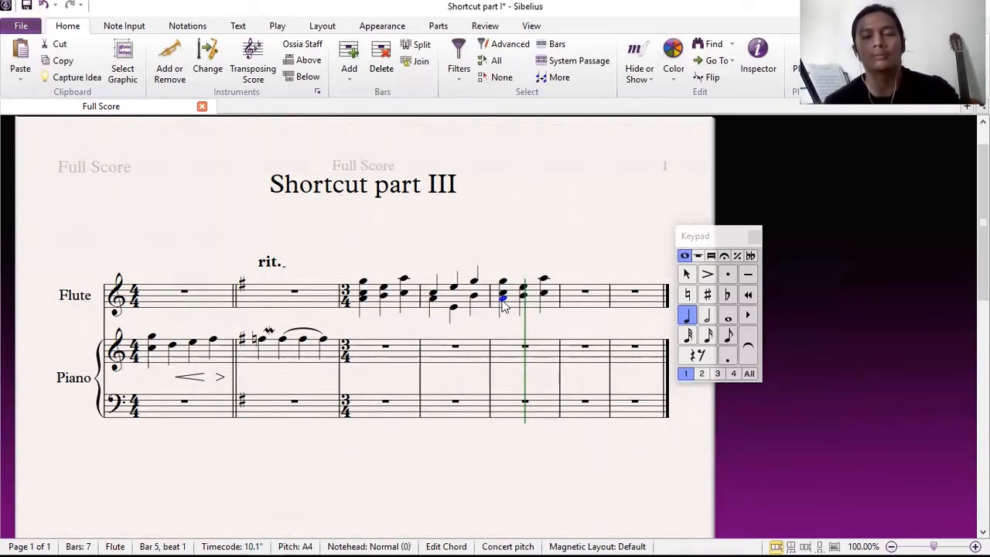
key("ctrl+e")
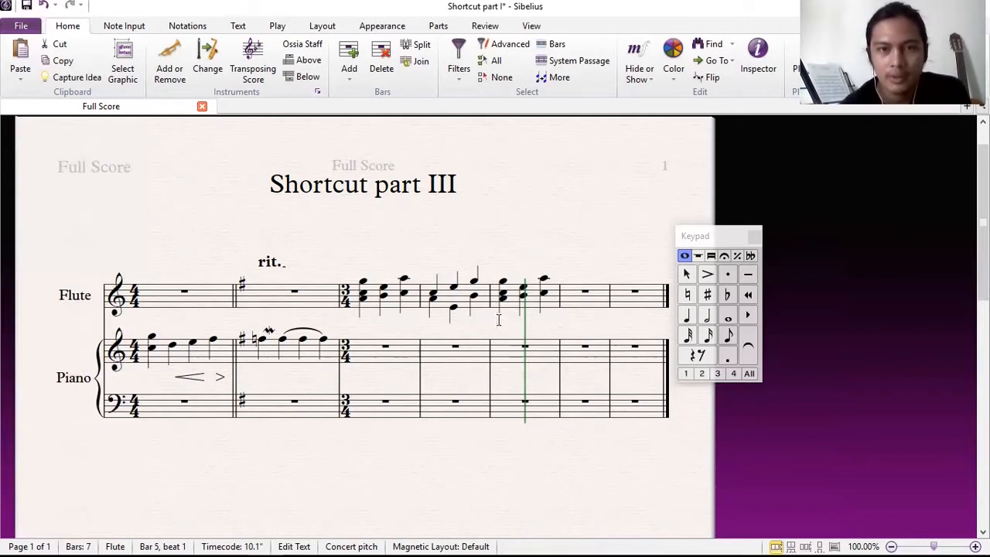
right_click(499, 321)
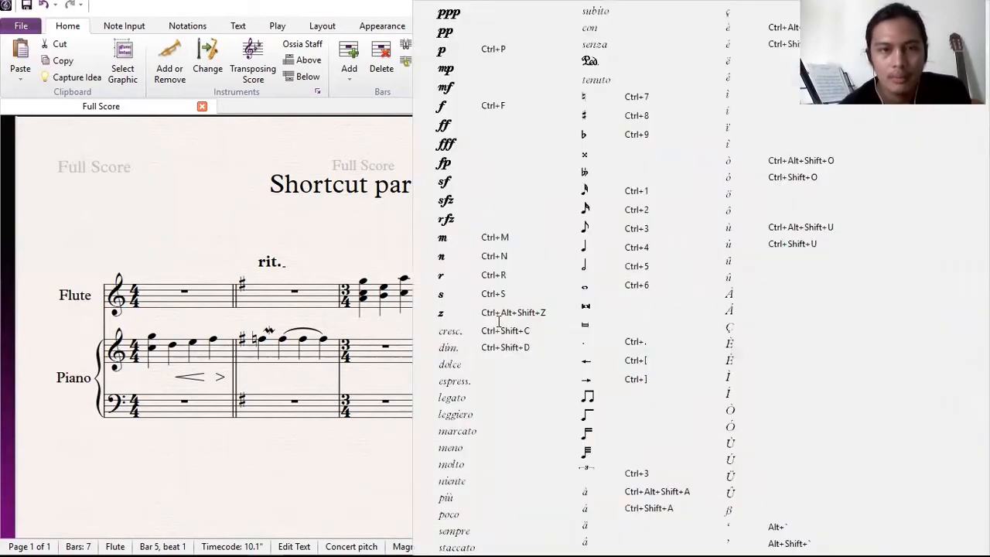
left_click(473, 72)
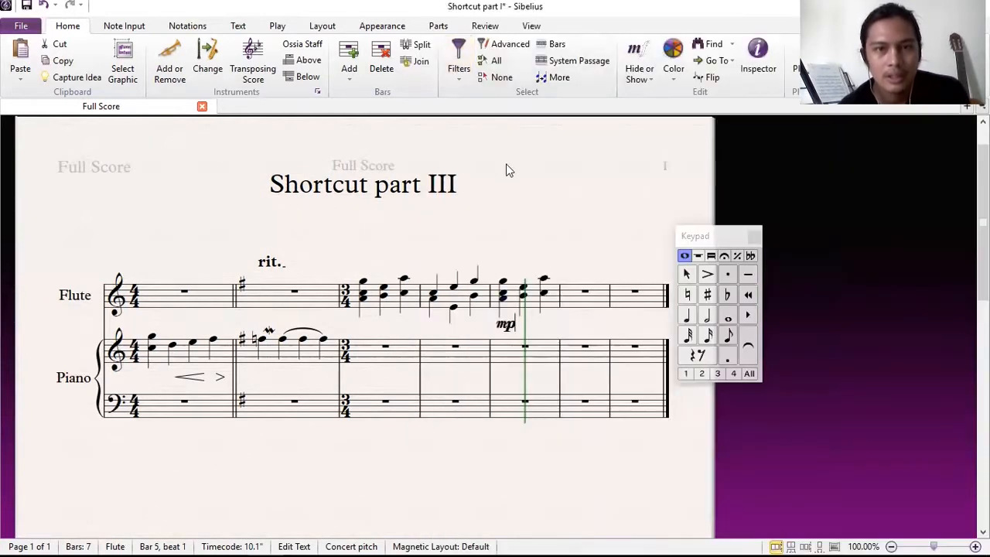
left_click(536, 326)
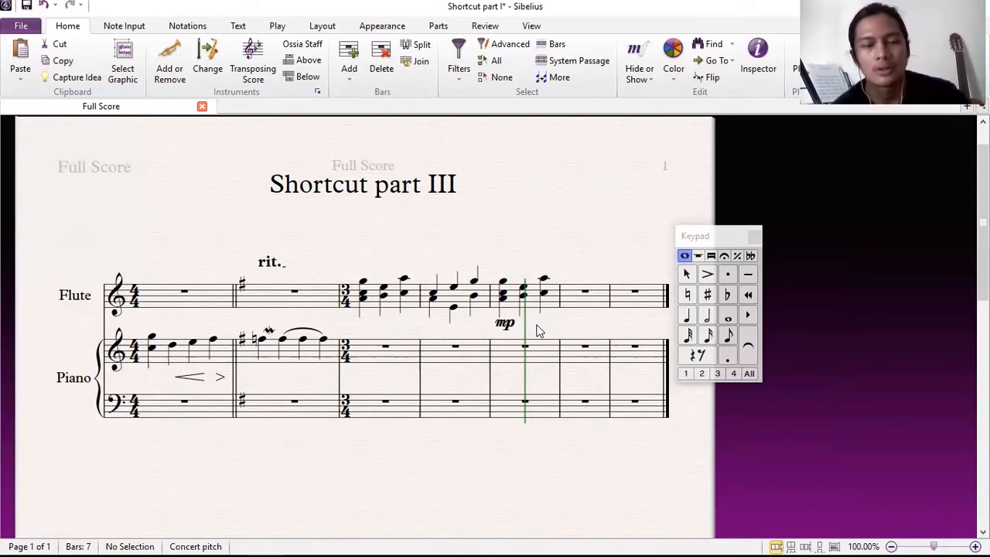
Open the Find dialog for the whole score and close it without searching.
key("ctrl+f")
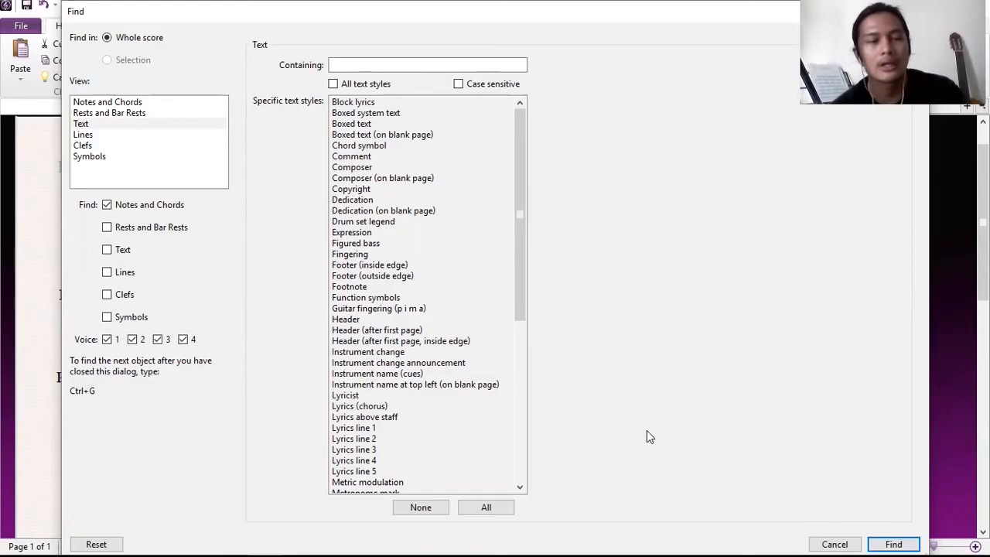
key("Escape")
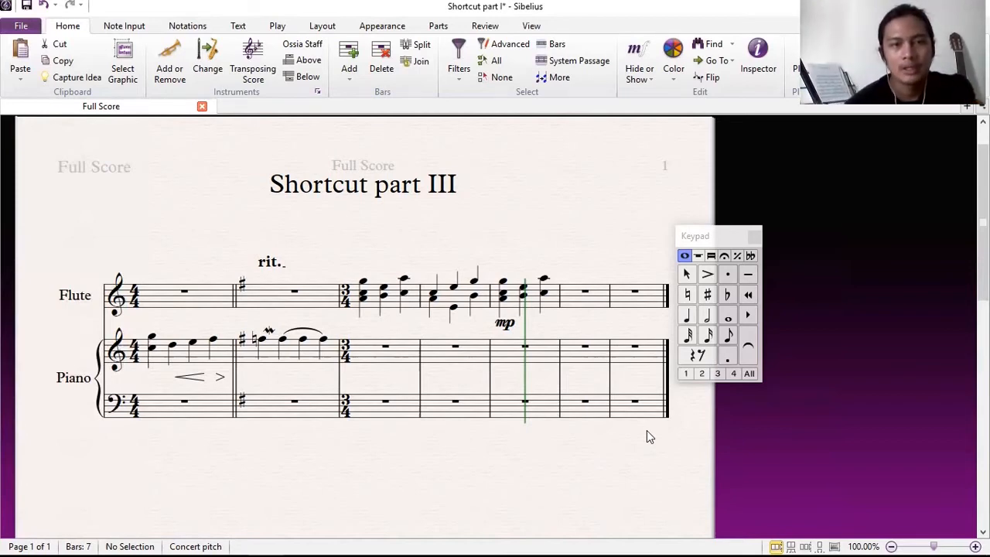
Add "ii7" as technique text above the first chord in the flute's bar 3.
left_click(362, 283)
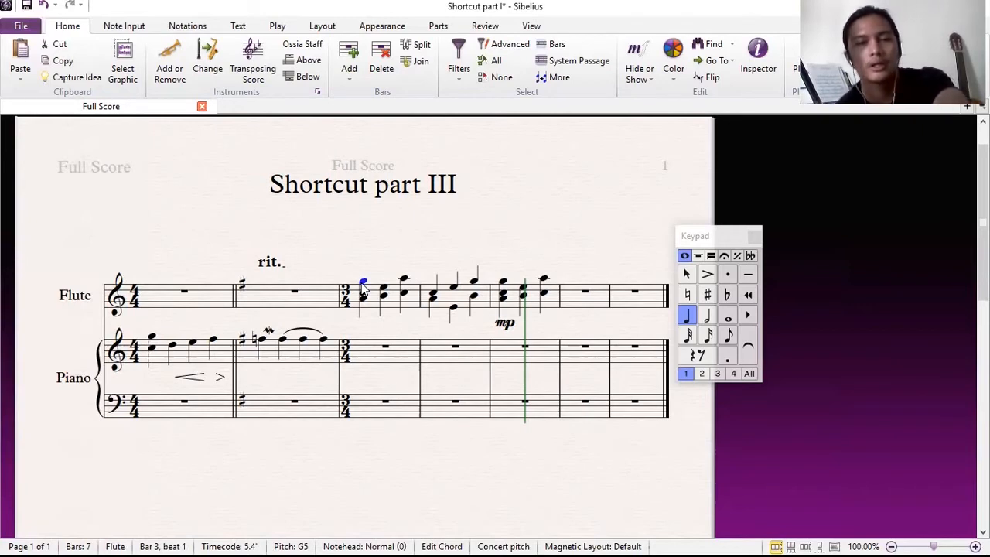
key("ctrl+t")
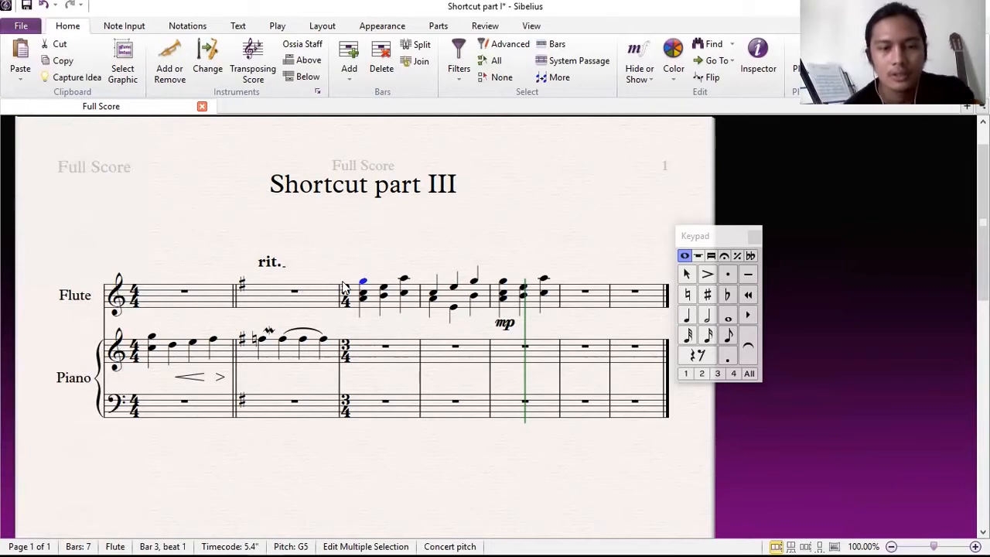
type("ii")
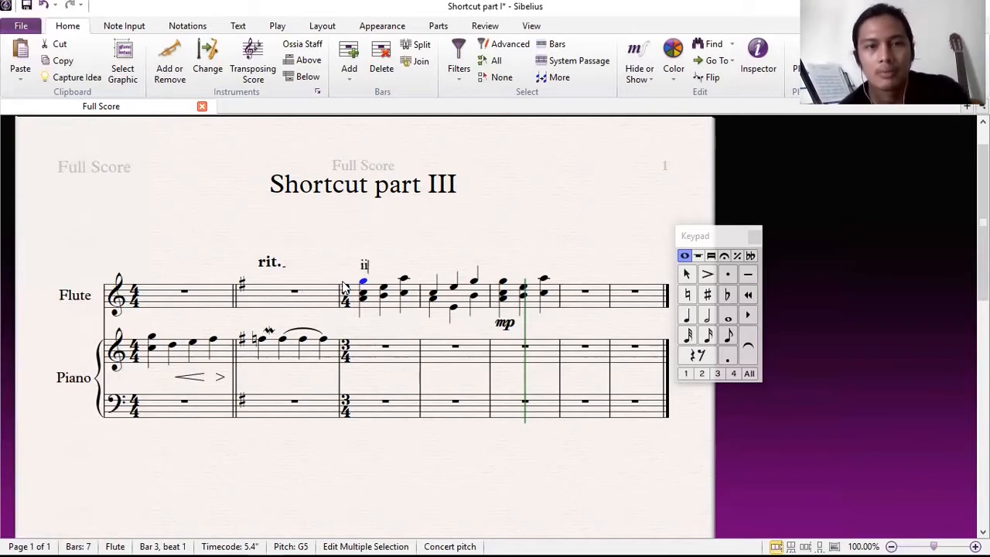
type("7")
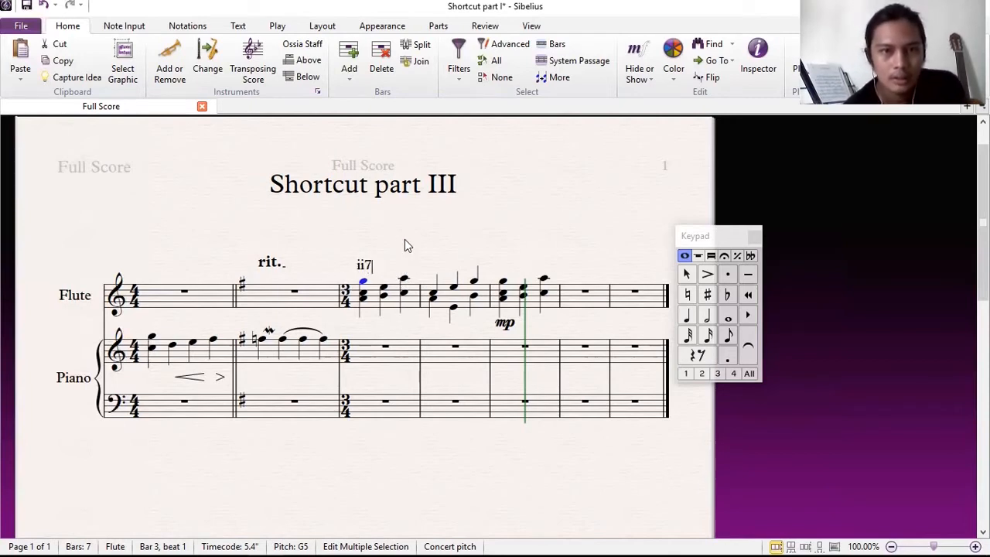
key("Escape")
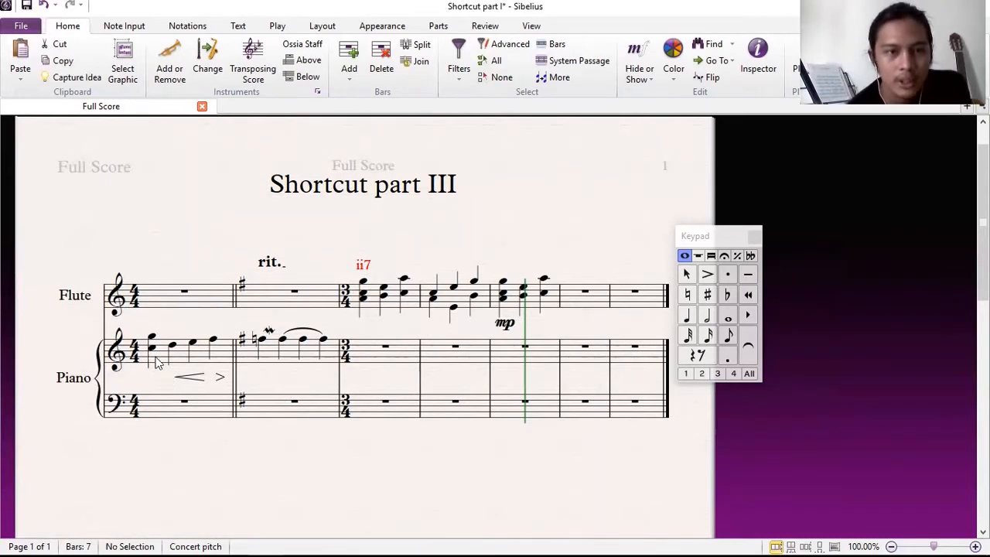
Add the lyrics "o a o e..." under the four notes of the piano's upper staff in bar 2.
left_click(259, 342)
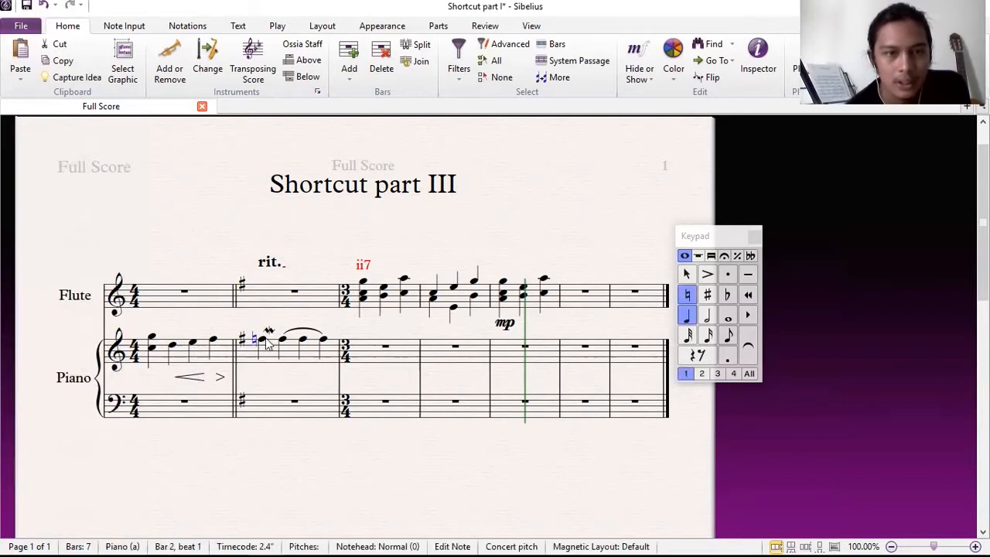
left_click(263, 341)
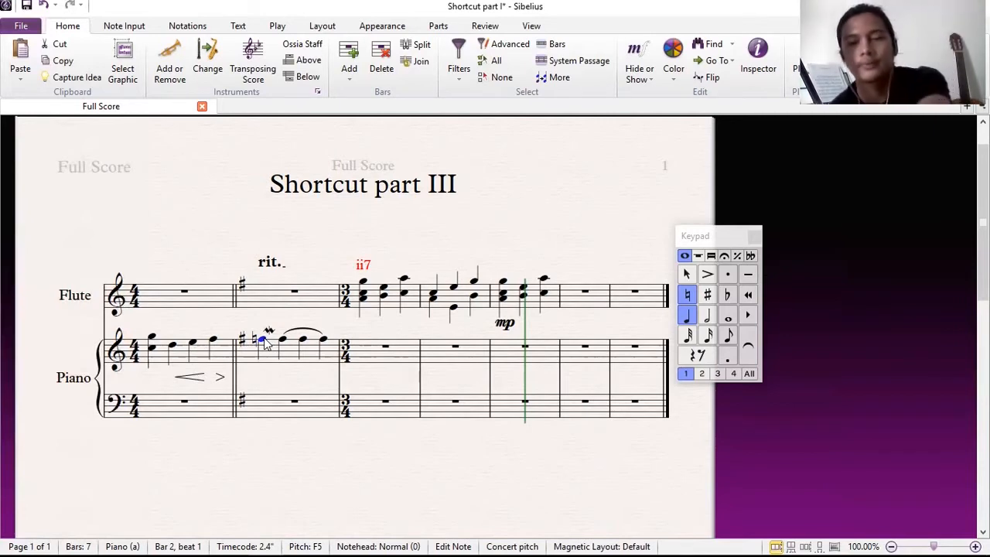
key("ctrl+l")
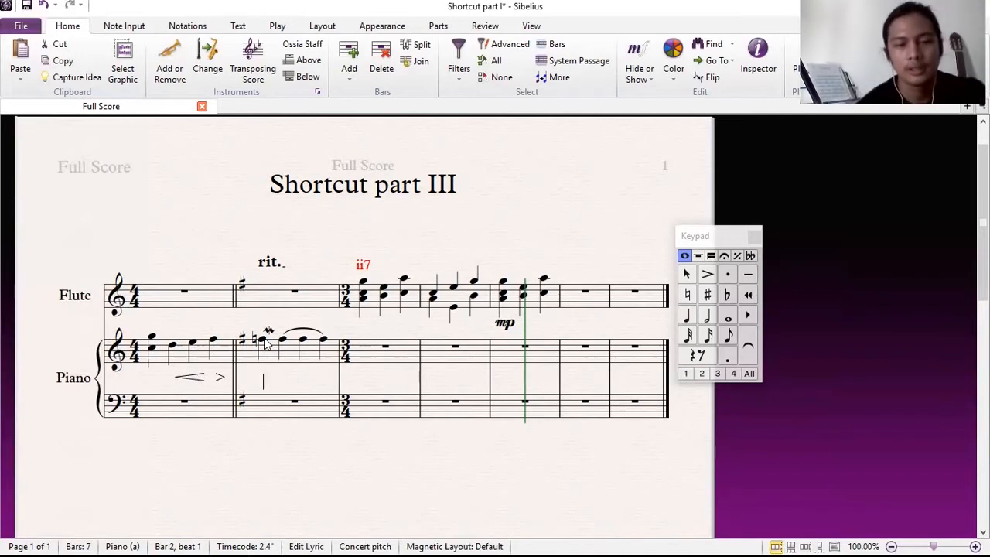
type("o")
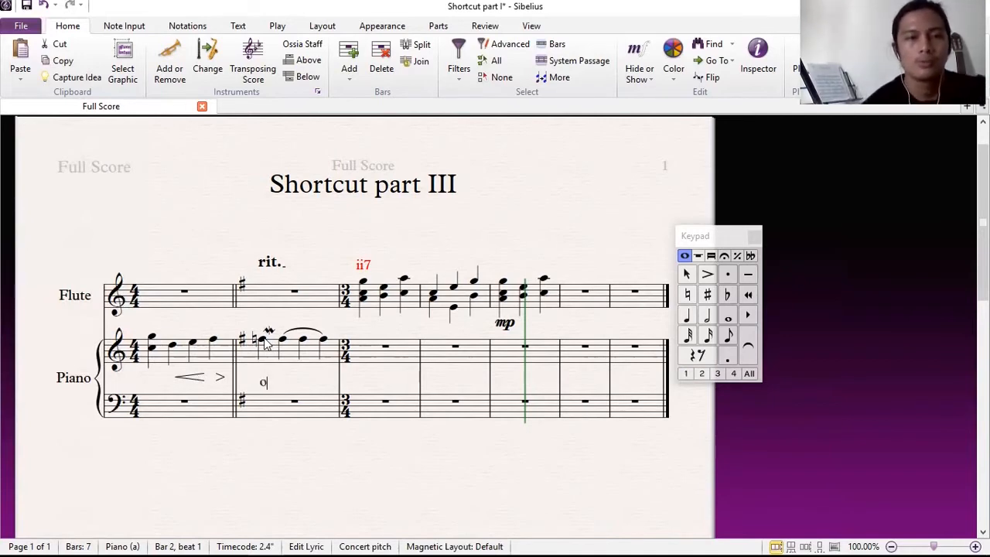
type(" a o")
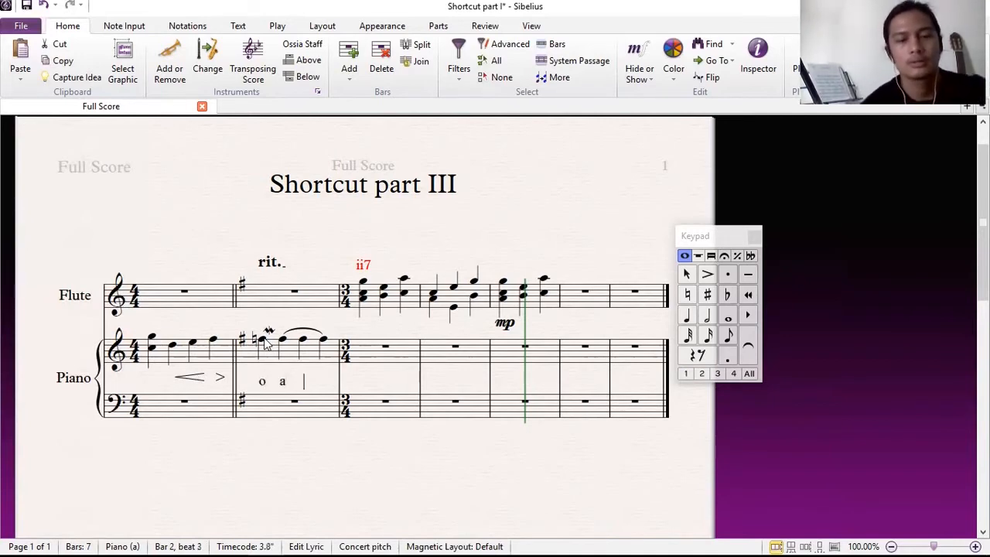
type("...")
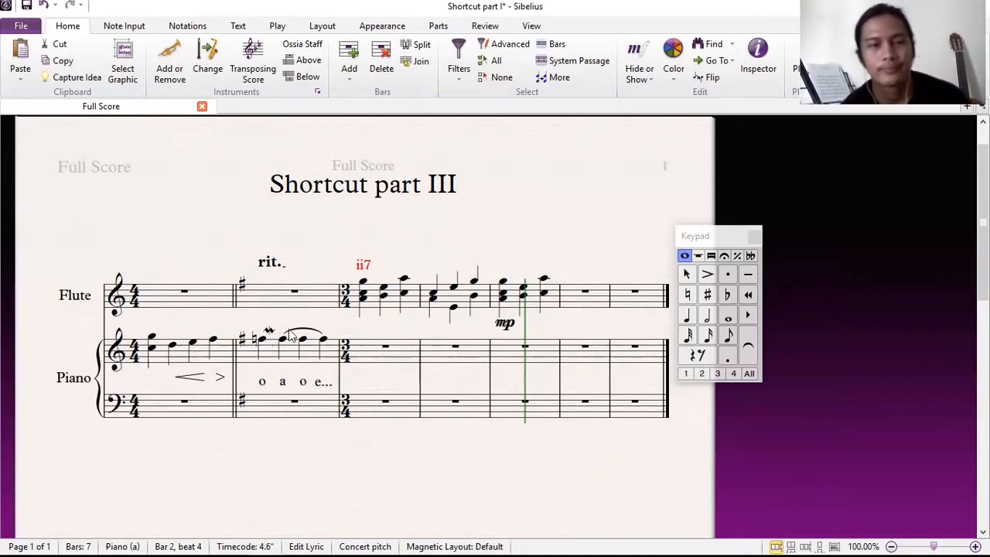
key("Escape")
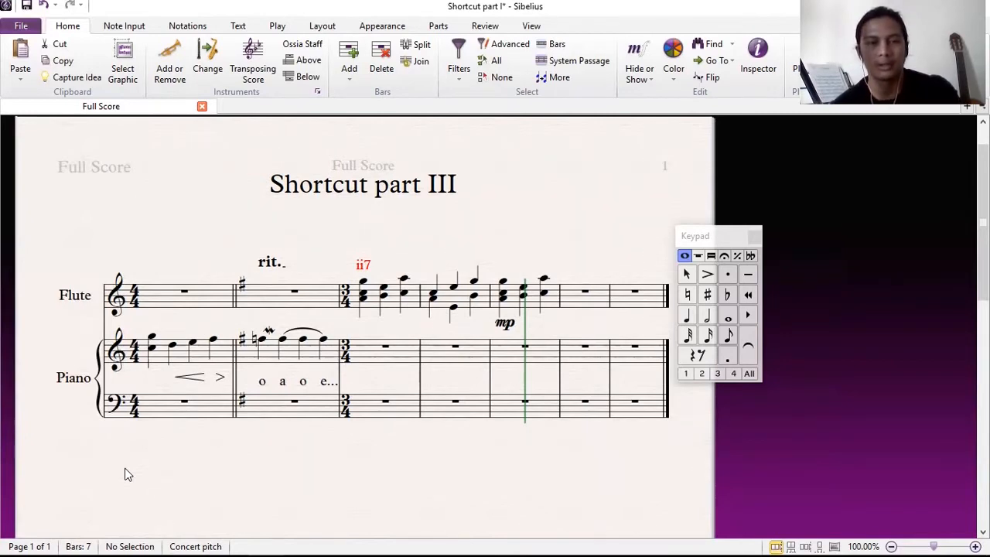
key("ctrl+alt+k")
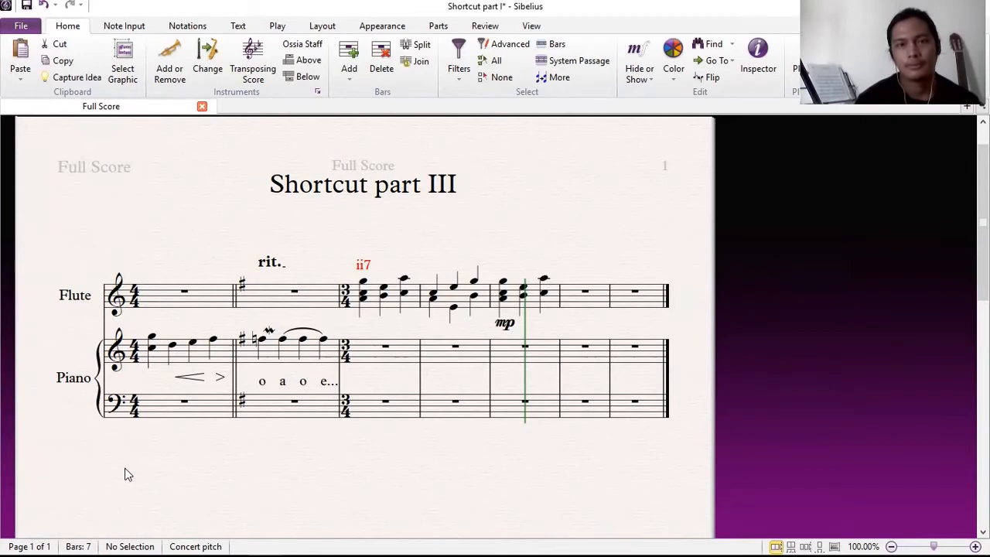
key("ctrl+alt+k")
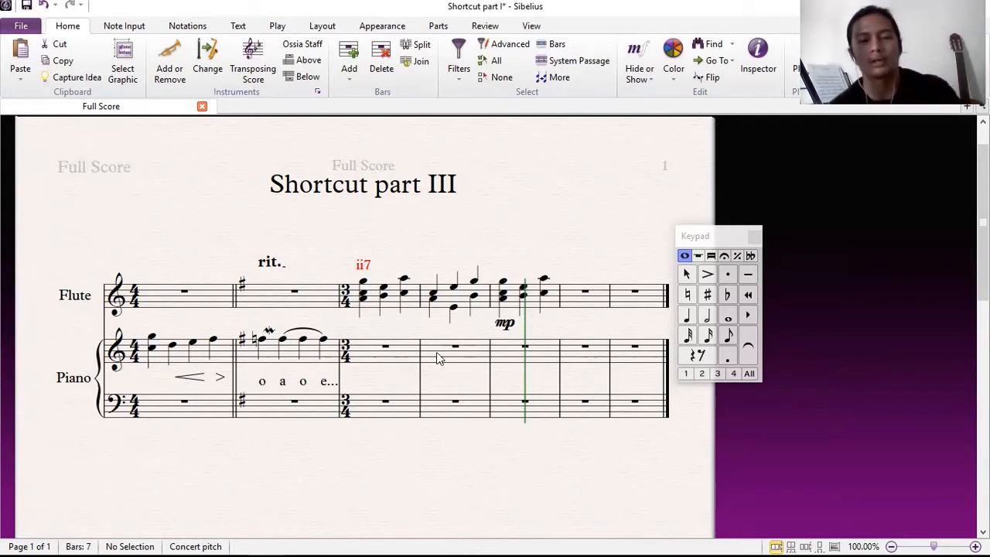
Browse the Scores folder in the Open dialog and close it without opening a file.
key("ctrl+o")
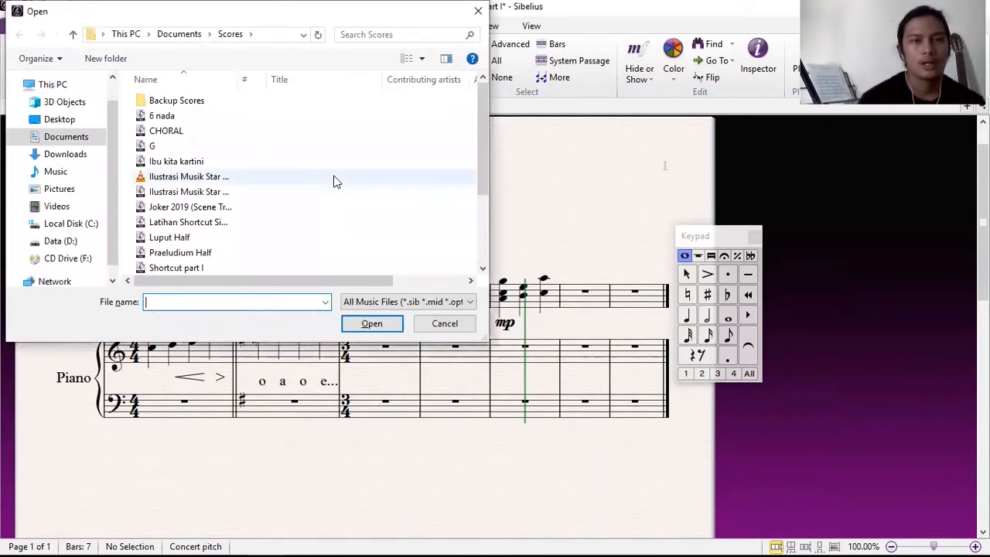
scroll(477, 138, "down", 1)
scroll(482, 128, "up", 1)
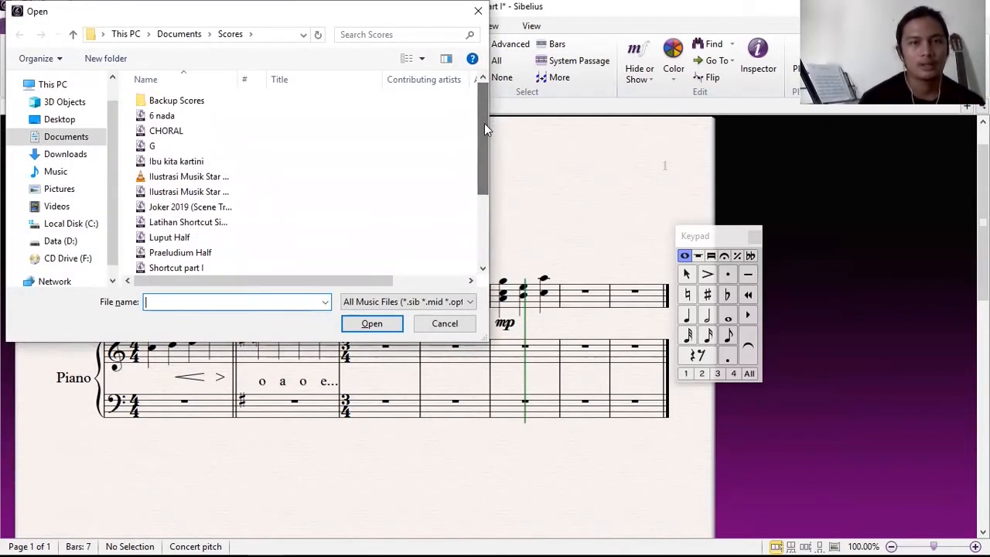
left_click(471, 326)
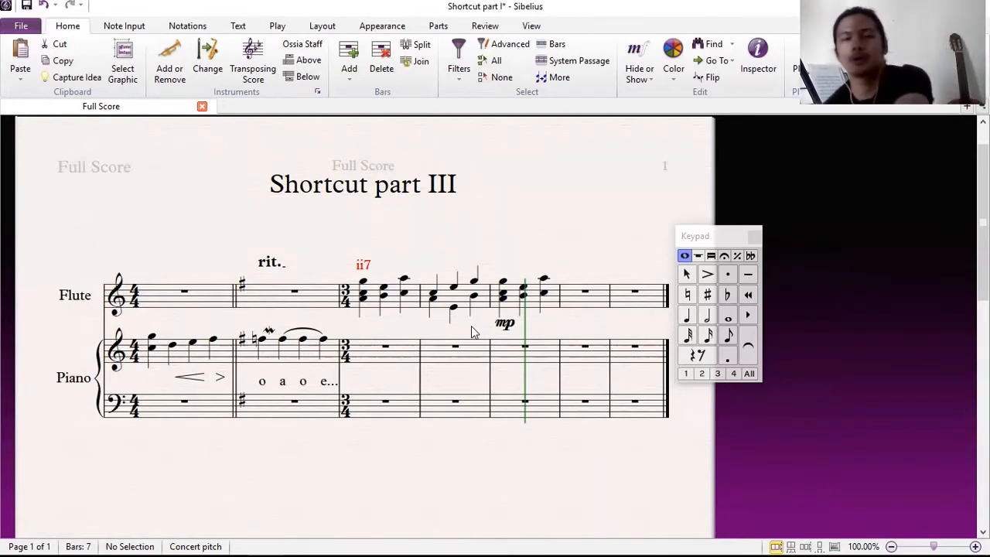
Open the score's print settings and preview, and return to the score without printing.
key("ctrl+p")
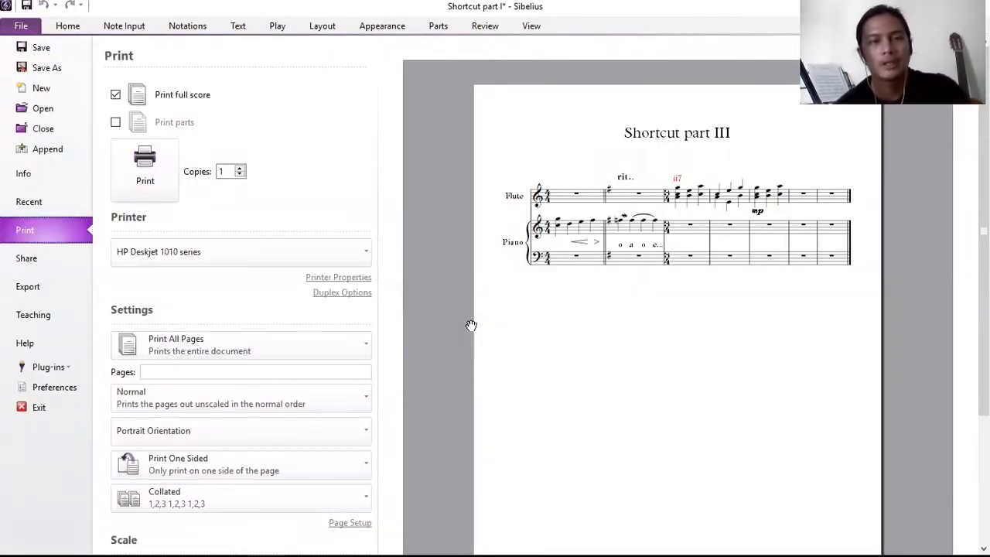
key("Escape")
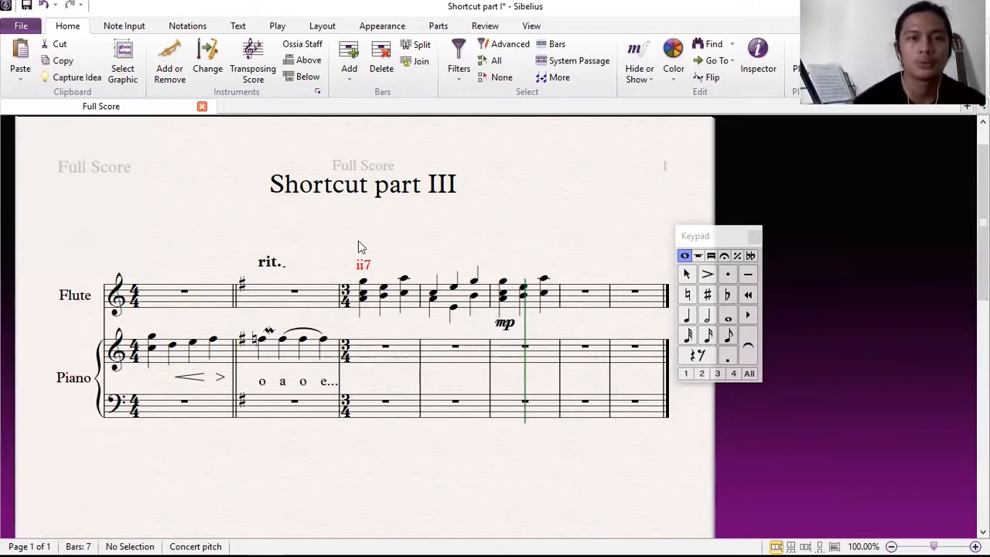
left_click(198, 303)
key("Escape")
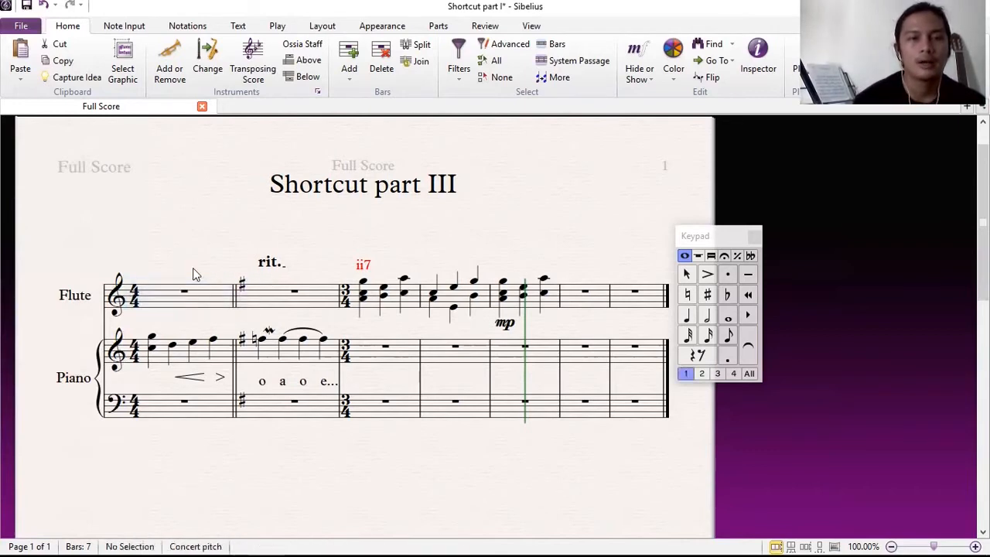
left_click(152, 339)
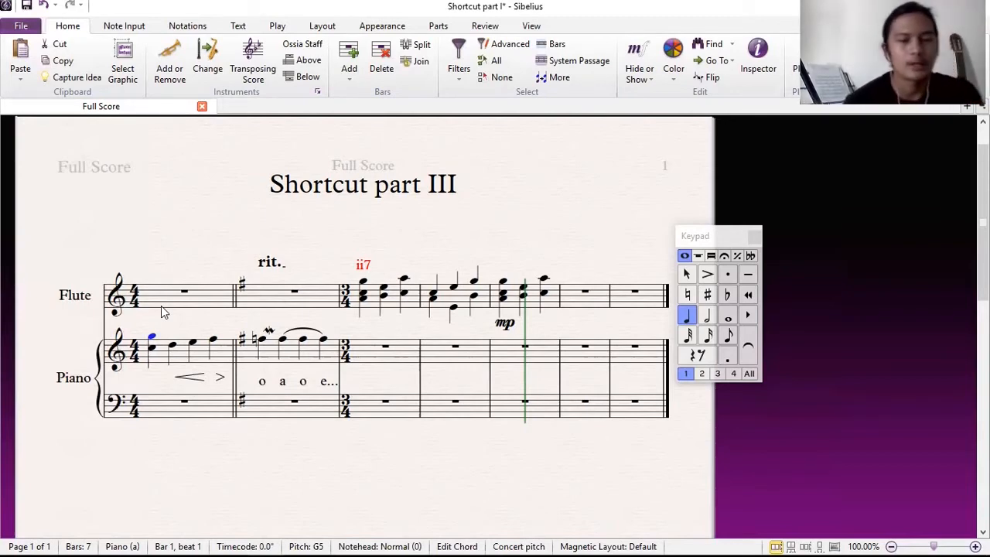
key("ctrl+r")
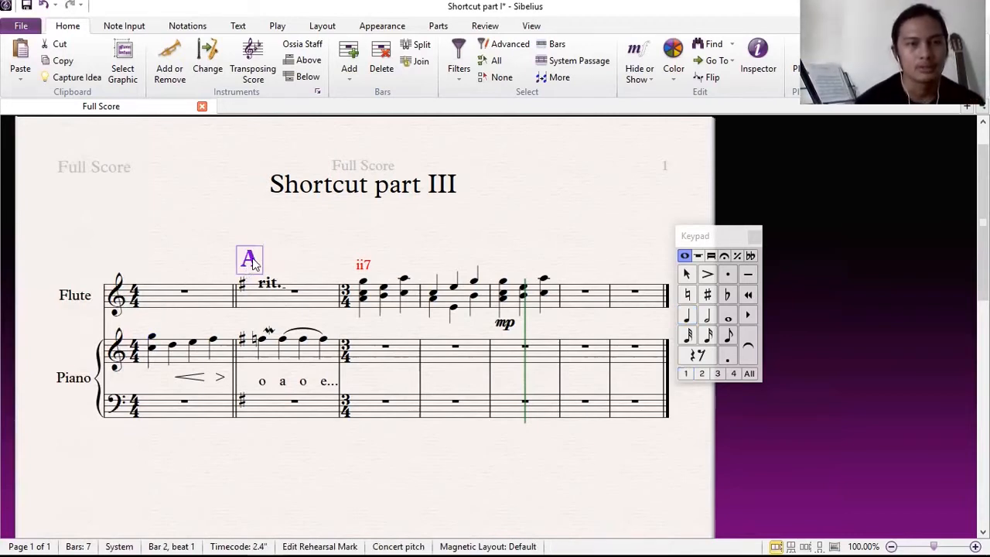
key("ctrl+z")
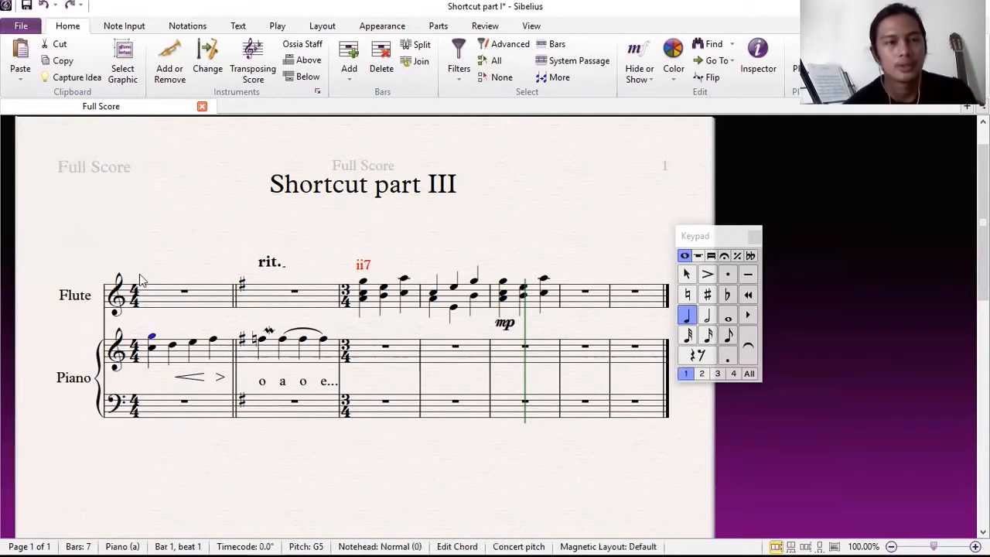
key("Escape")
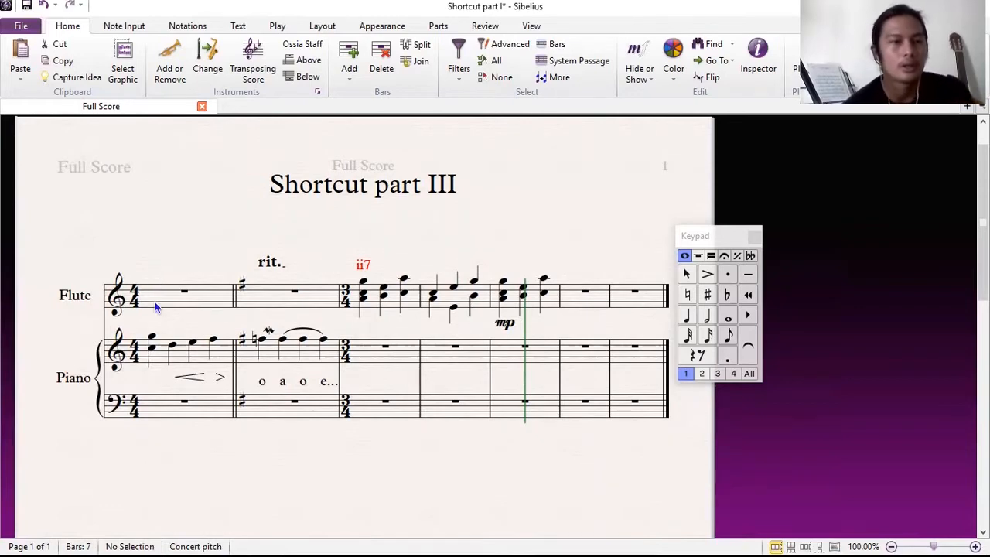
Add rehearsal marks at the start of bar 1 and bar 5, and clear the selection.
key("ctrl+r")
left_click(147, 294)
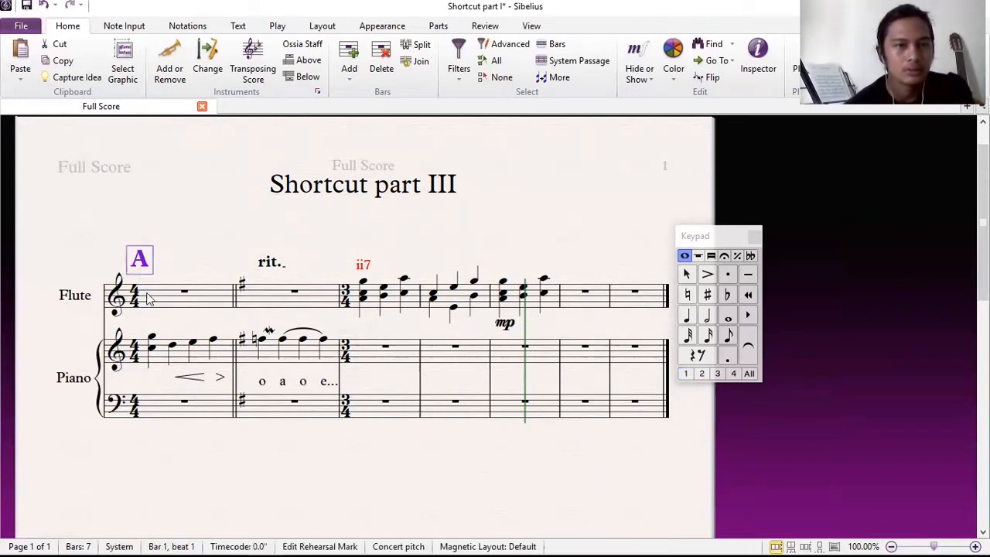
key("Escape")
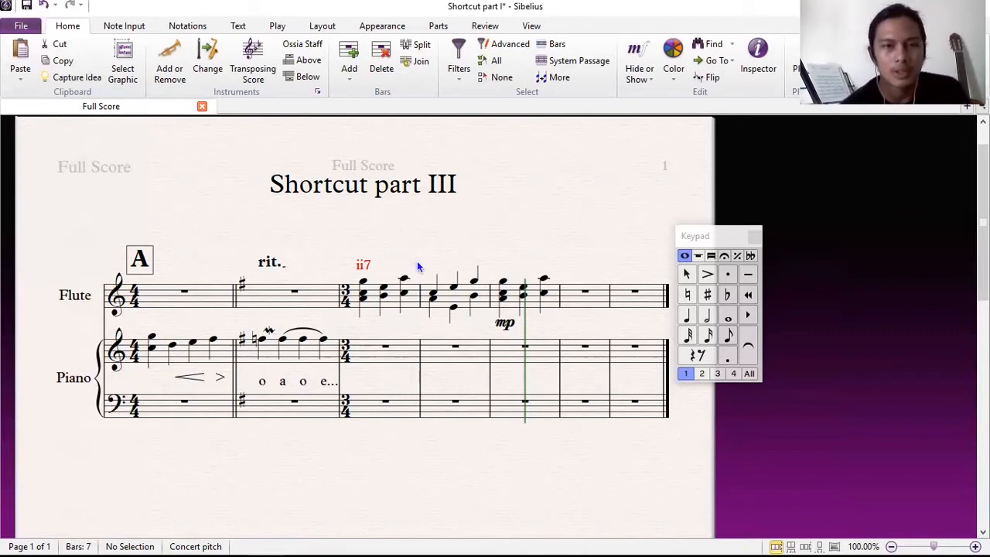
left_click(502, 294)
key("ctrl+r")
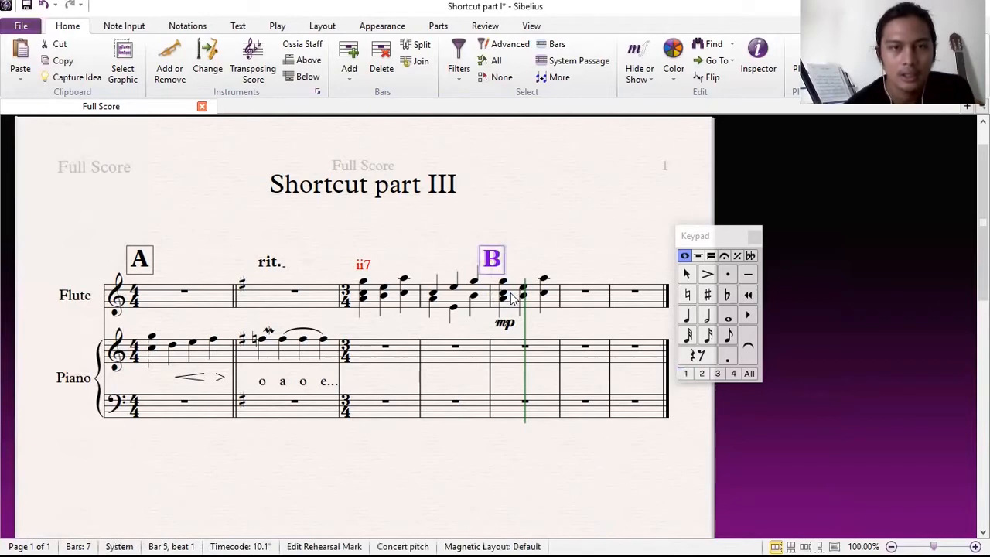
key("Escape")
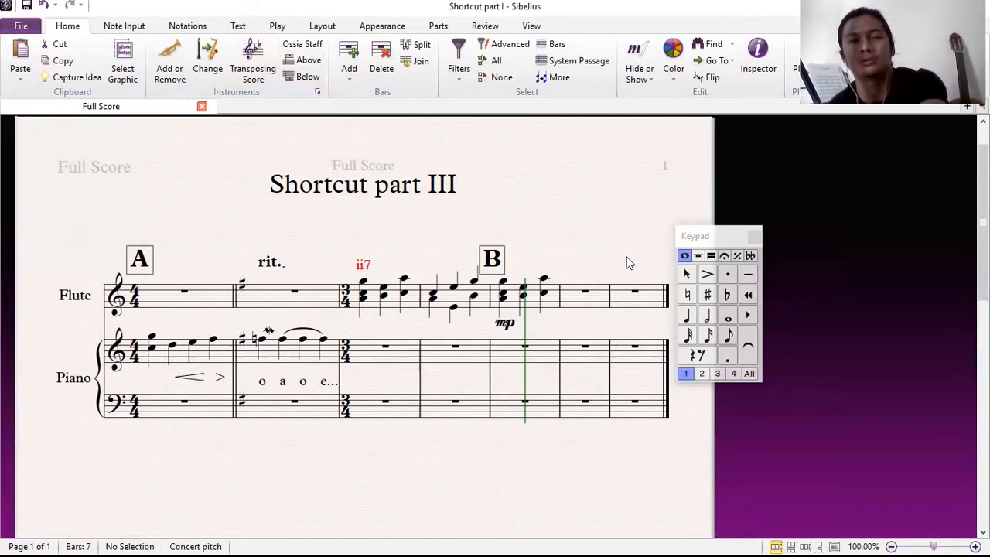
Switch the score window to full-screen view and back to the normal view.
key("ctrl+u")
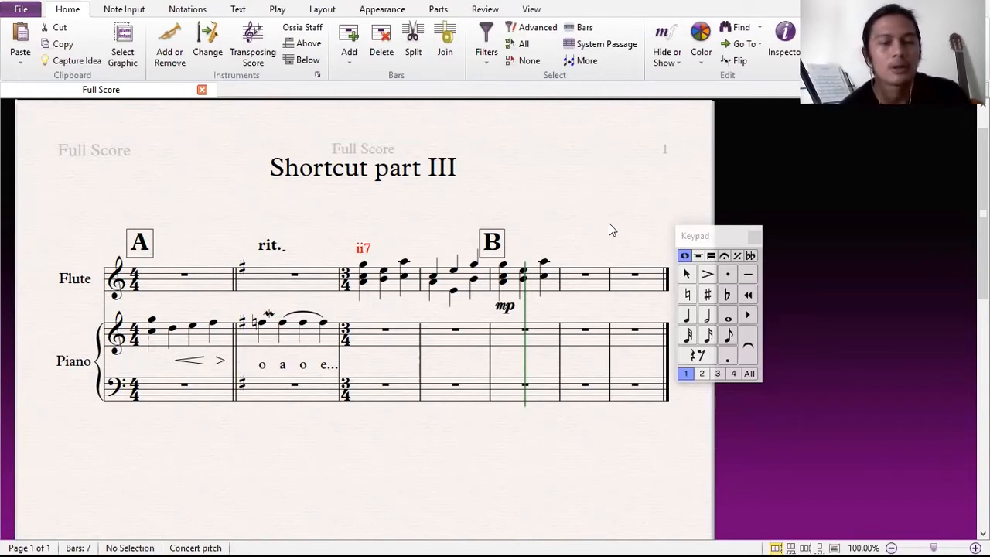
key("ctrl+u")
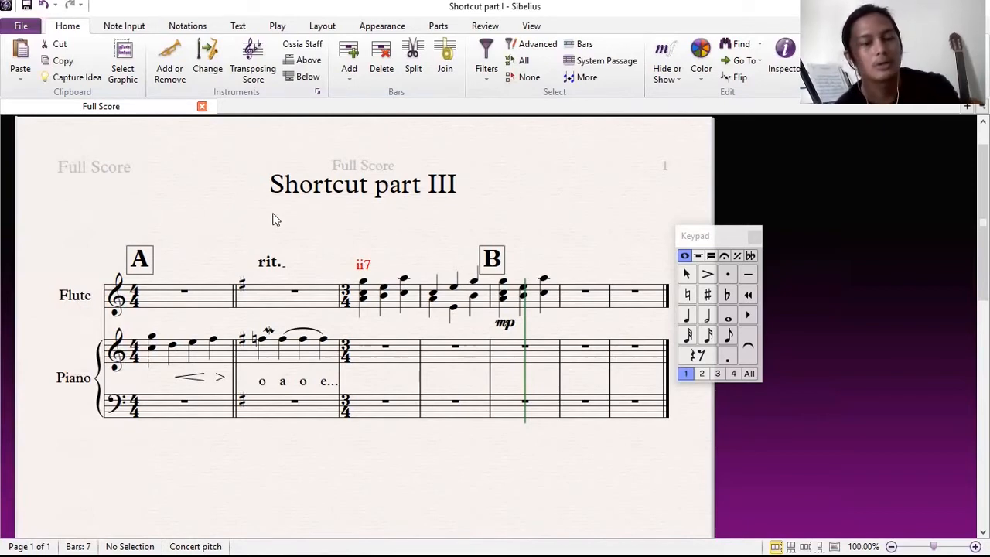
Remove the rehearsal mark at bar 5, place a new one at the start of the same bar and clear the selection.
key("ctrl+z")
key("Delete")
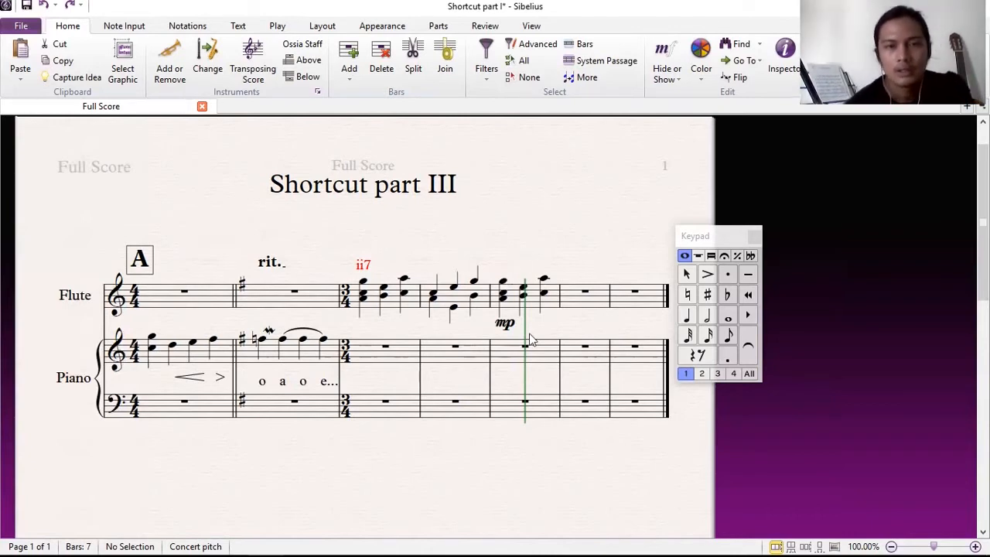
key("ctrl+r")
left_click(501, 287)
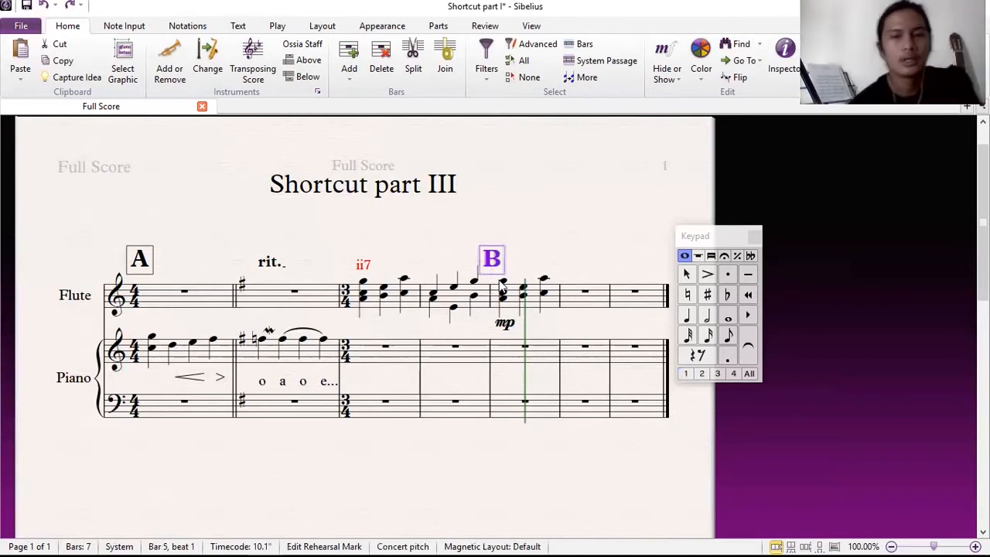
key("Escape")
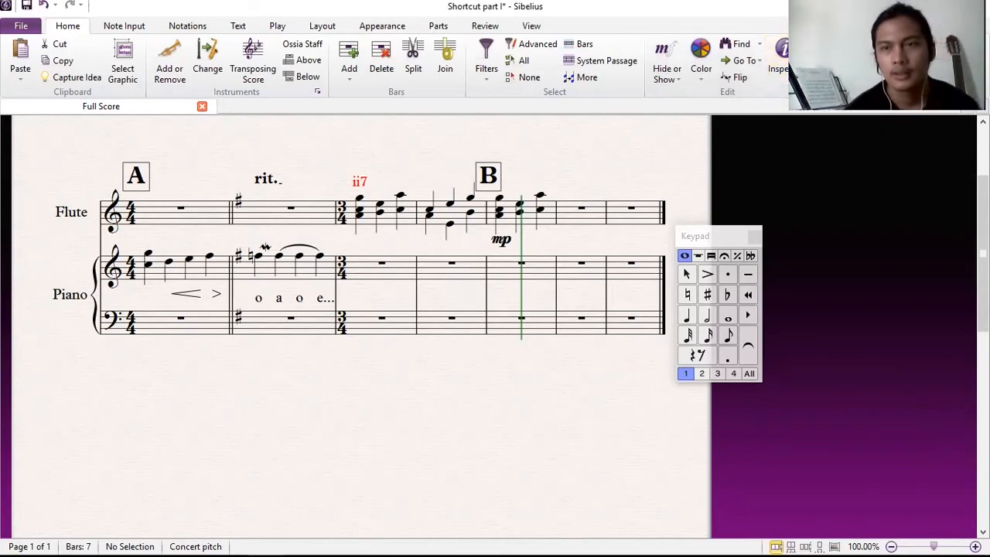
Change the score's title to "Shortcut part IV".
scroll(509, 190, "up", 2)
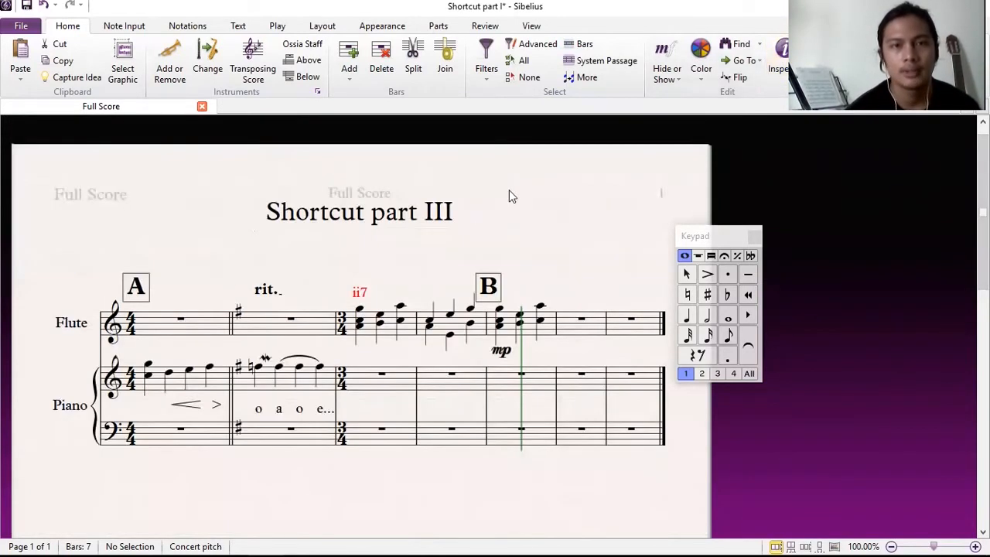
double_click(451, 215)
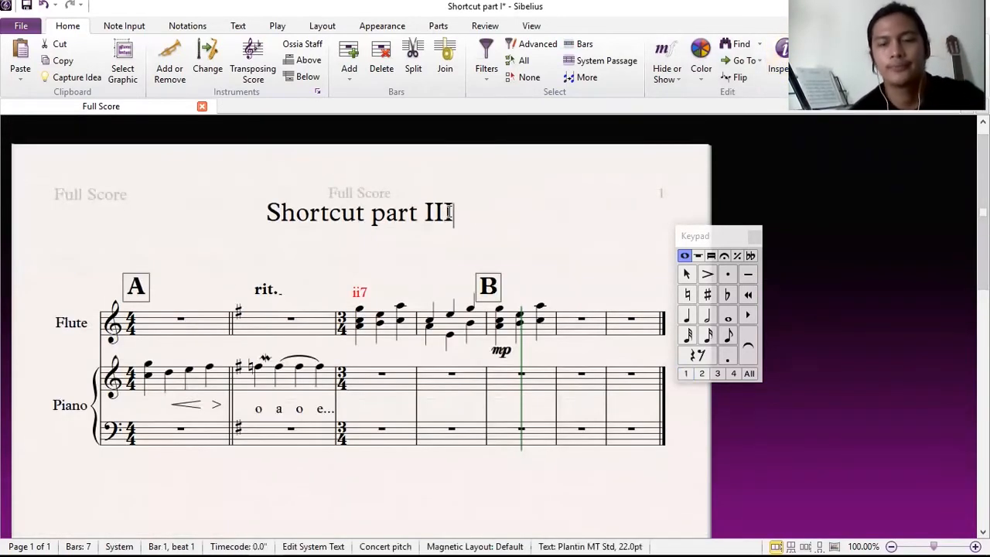
key("BackSpace")
key("BackSpace")
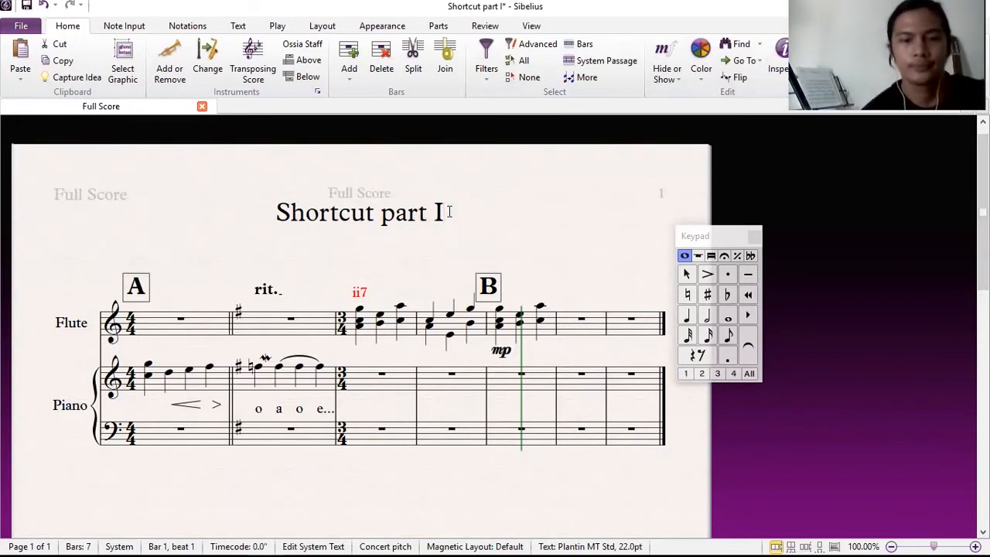
type("V")
left_click(487, 236)
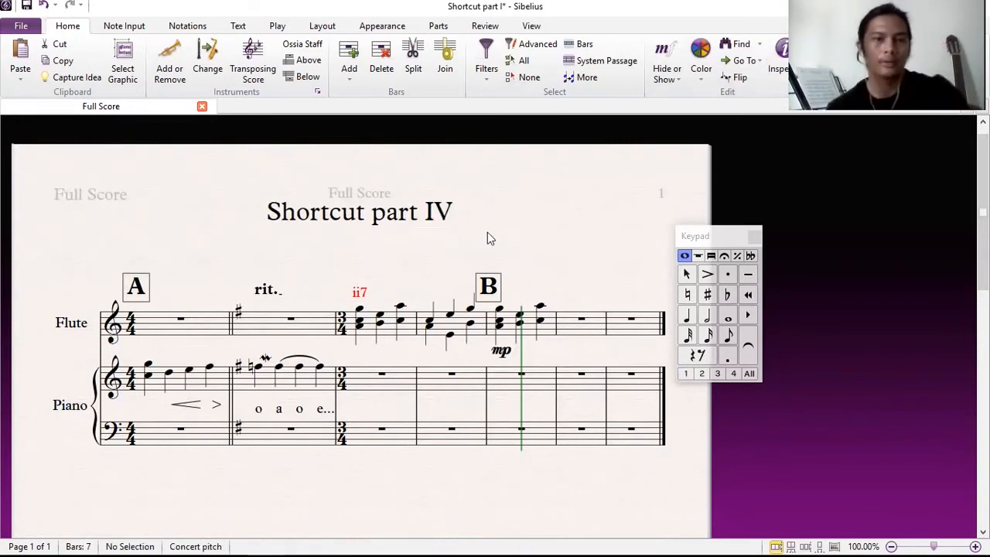
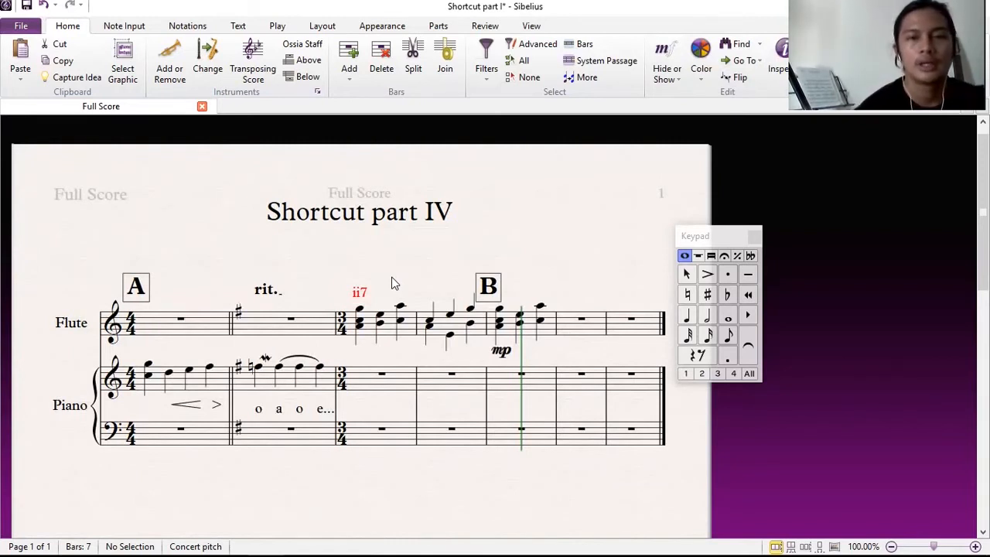
Go to bar 6 of the score by its bar number, then clear the selection.
key("ctrl+alt+g")
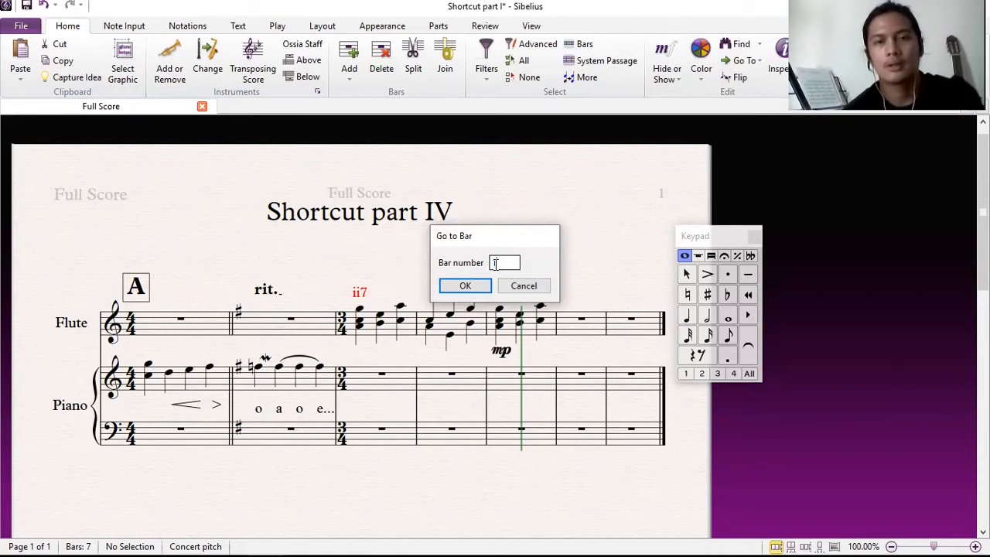
type("6")
left_click(467, 286)
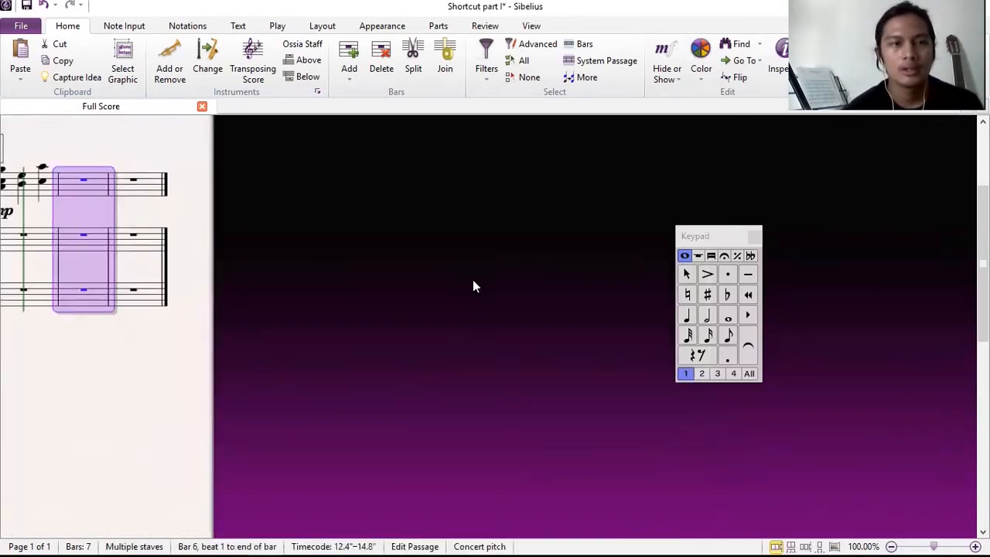
left_click_drag(90, 349, 333, 356)
left_click_drag(212, 362, 360, 425)
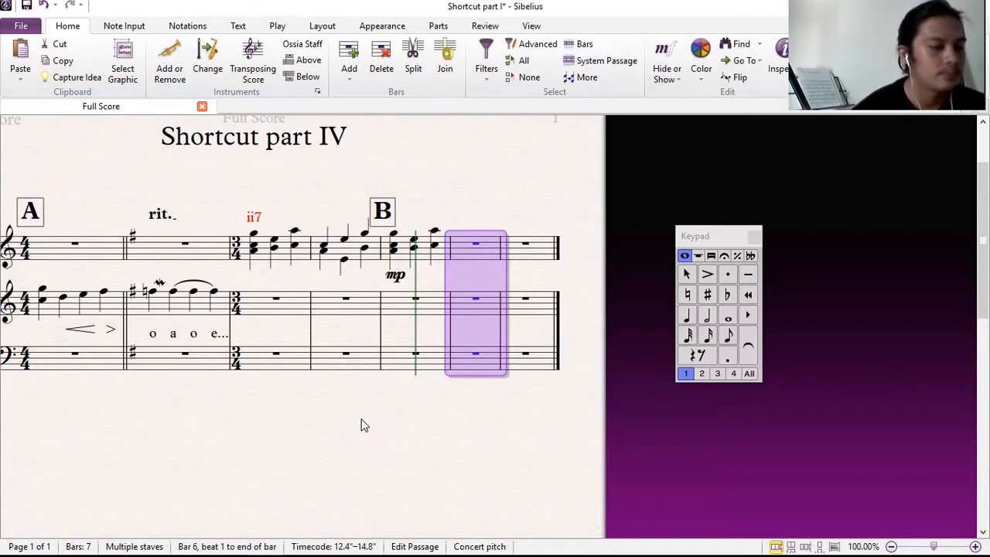
left_click_drag(199, 491, 224, 499)
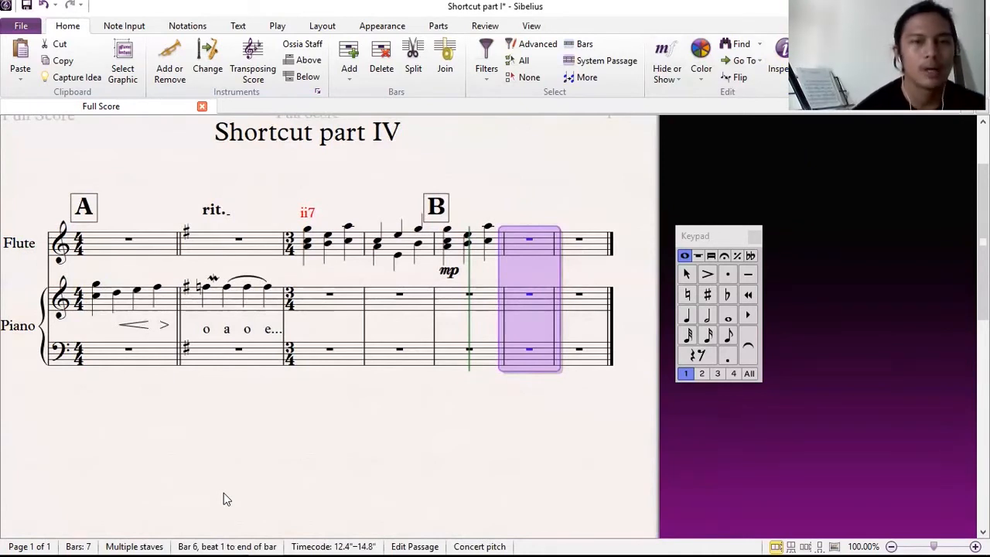
key("Escape")
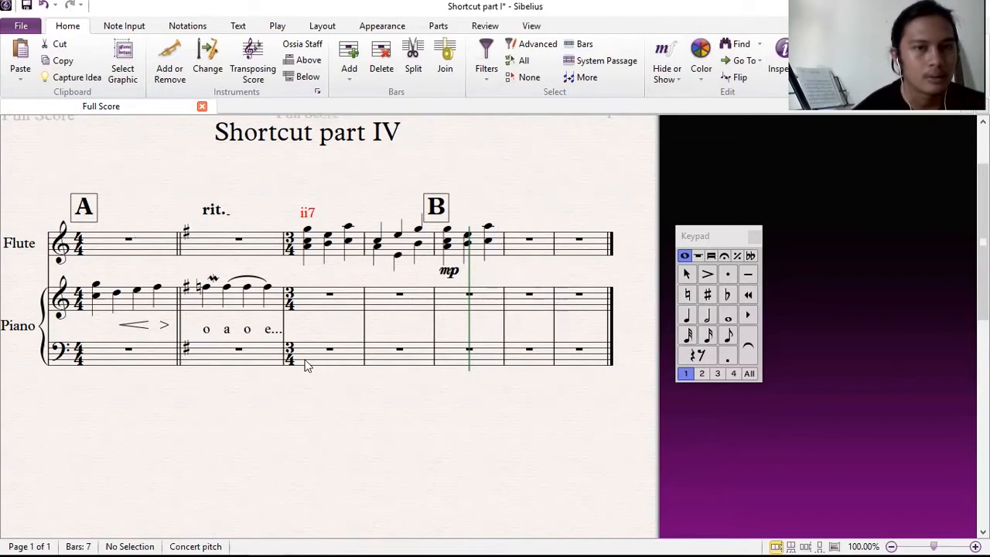
Insert a single empty bar after bar 3 and clear the selection.
left_click(349, 244)
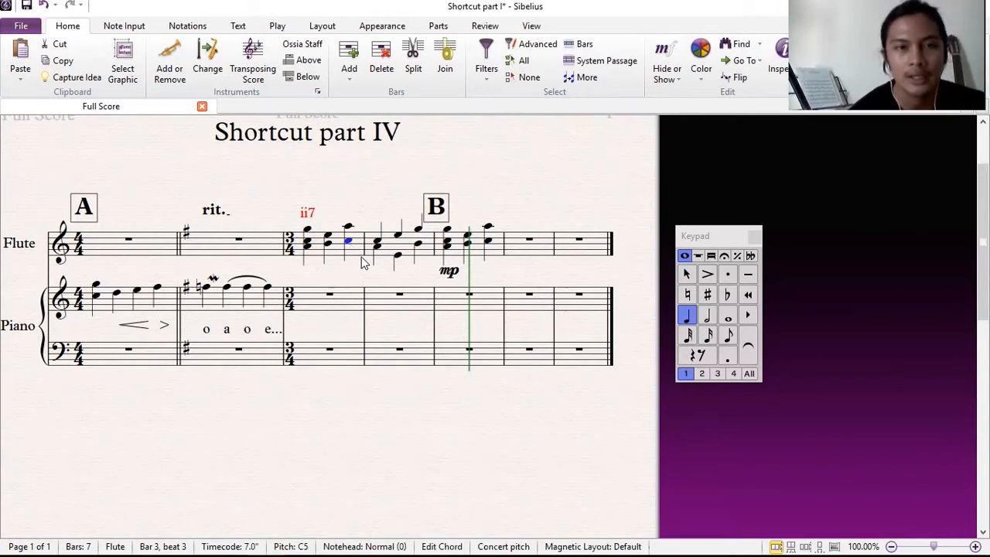
key("ctrl+shift+a")
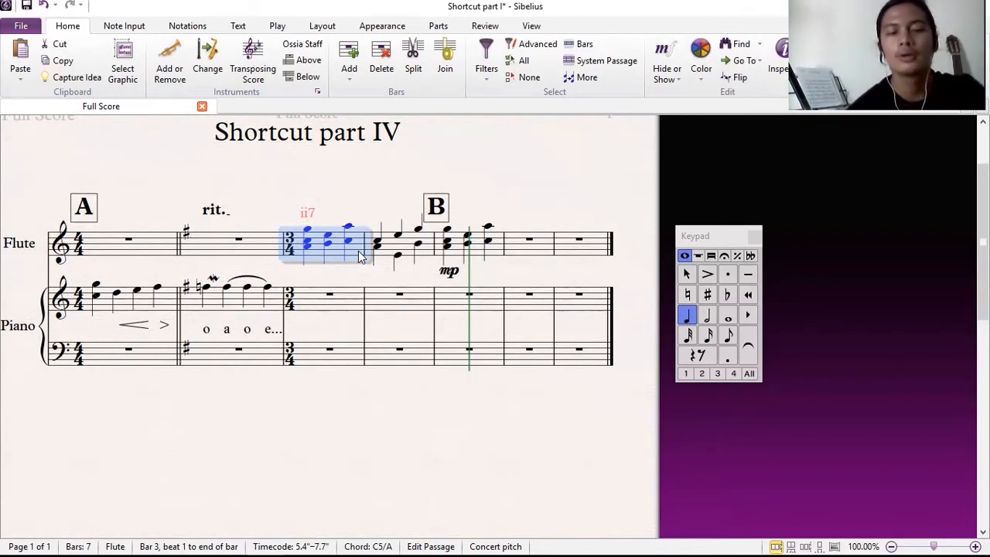
key("ctrl+shift+b")
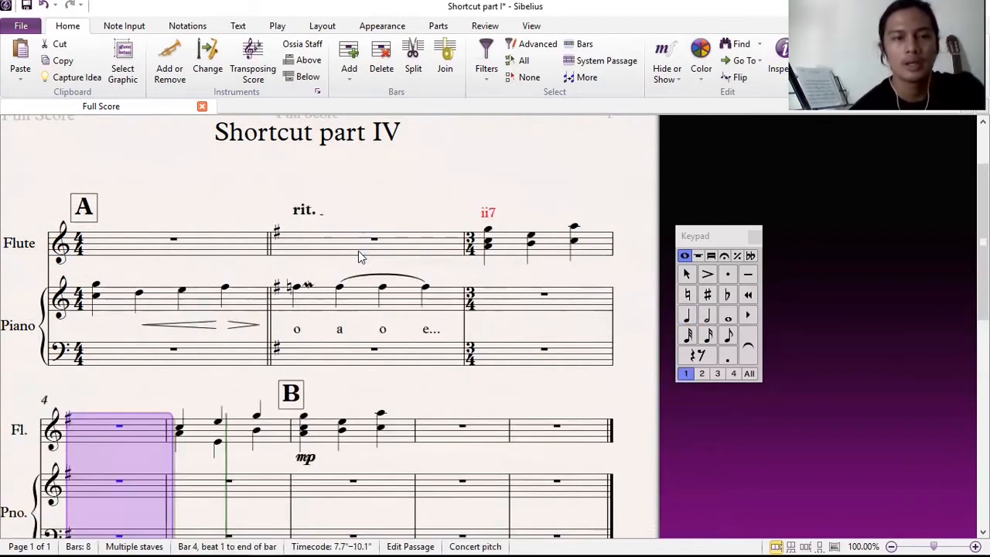
left_click_drag(358, 383, 372, 329)
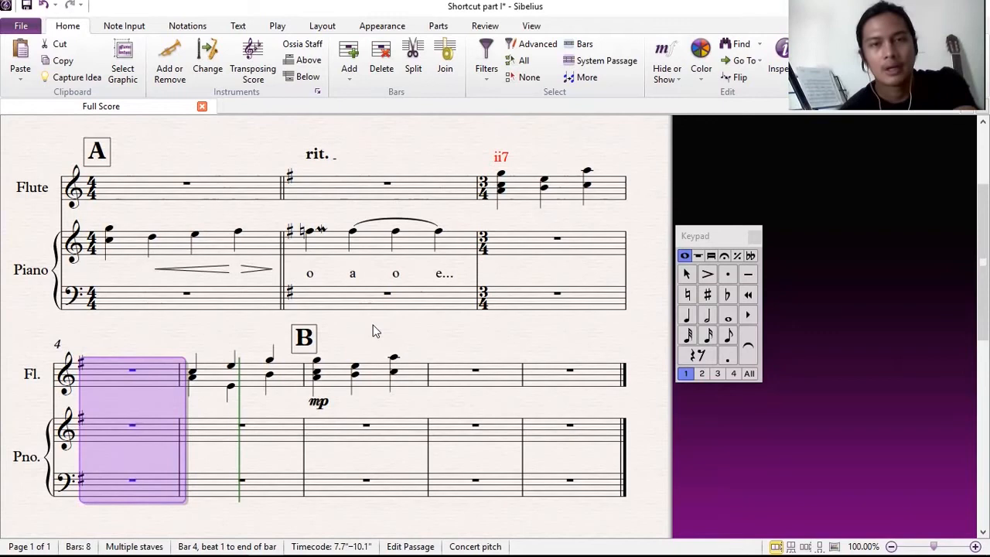
key("Escape")
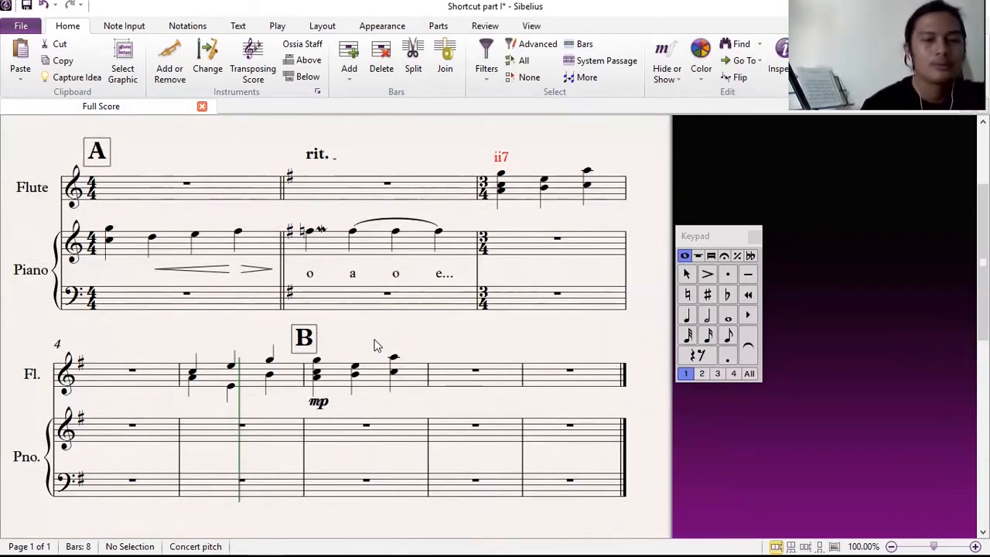
Run a live recording on the flute staff from bar 1, stop it and clear the selection.
key("ctrl+Home")
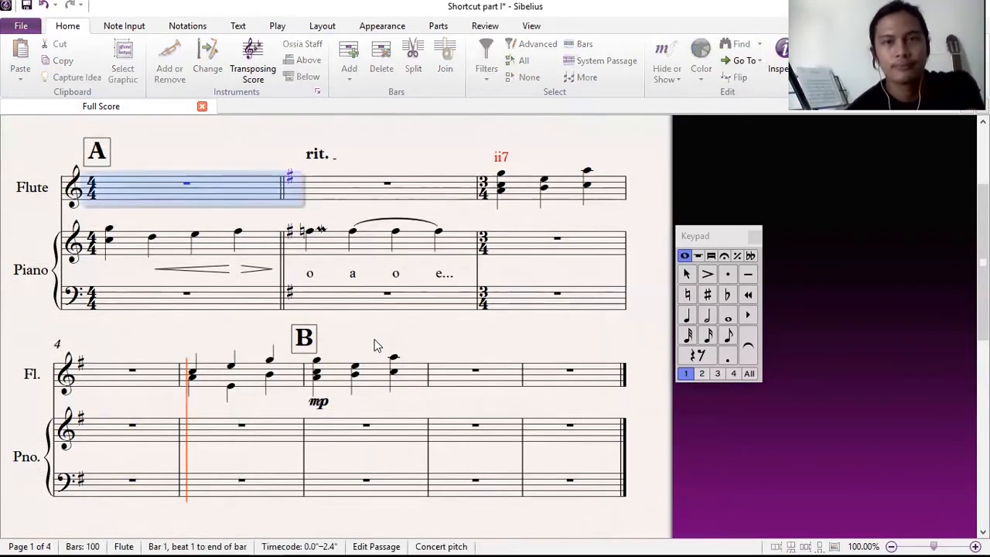
key("ctrl+shift+u")
key("space")
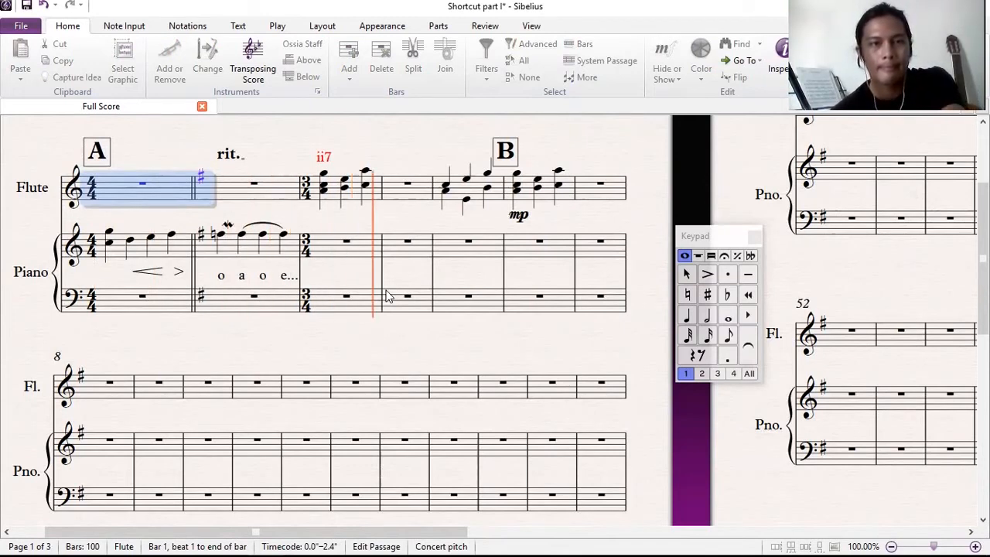
key("ctrl+z")
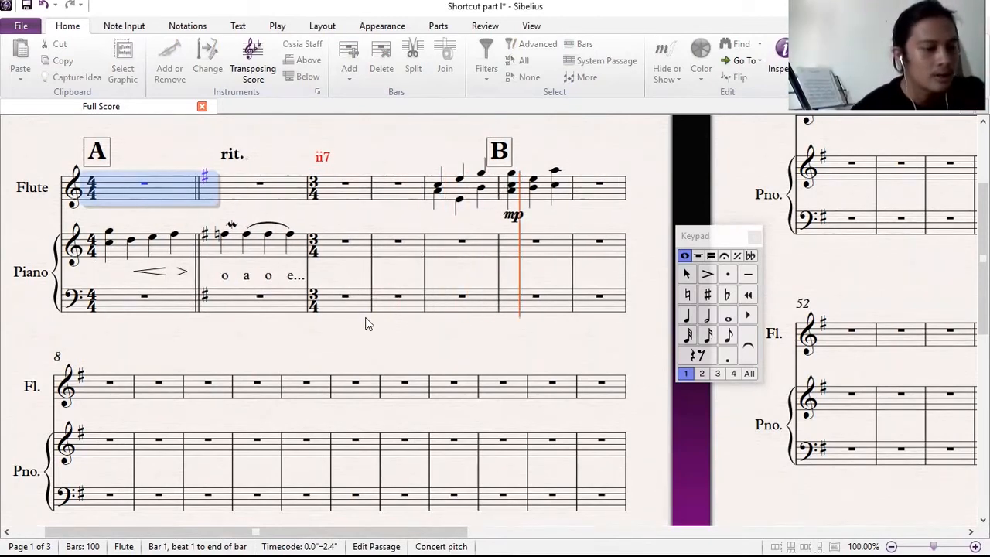
key("Escape")
key("Escape")
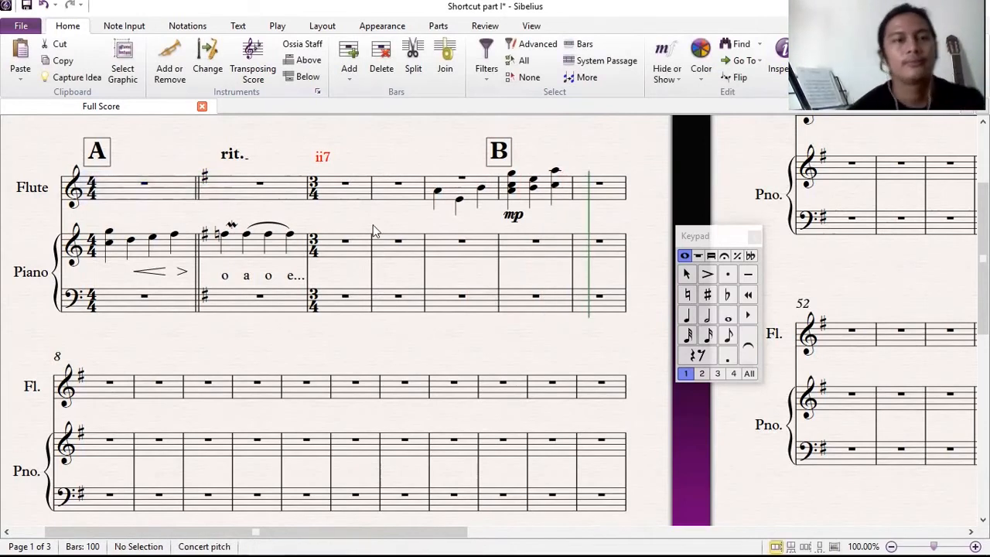
Go to page 2 of the score by its page number and return to page 1.
left_click_drag(373, 225, 418, 225)
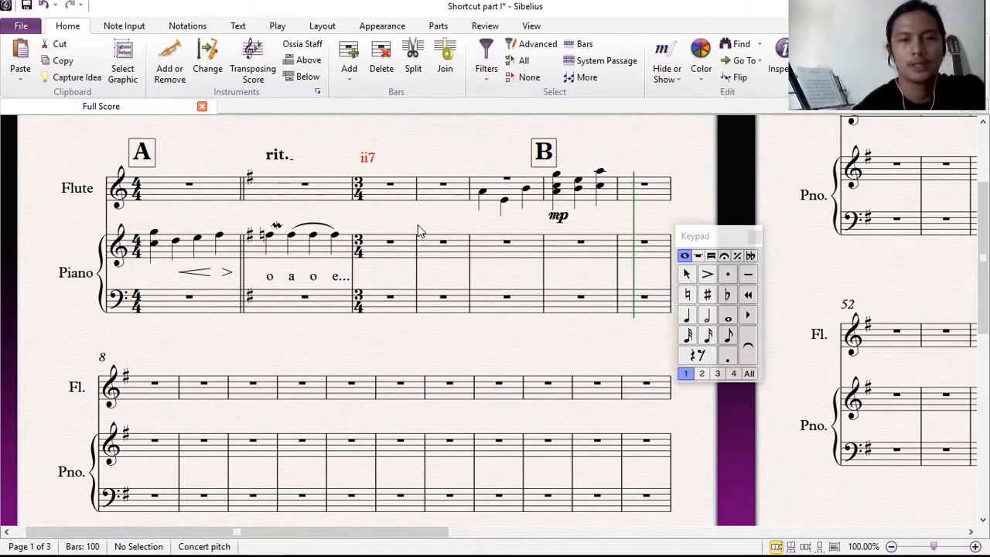
key("ctrl+shift+g")
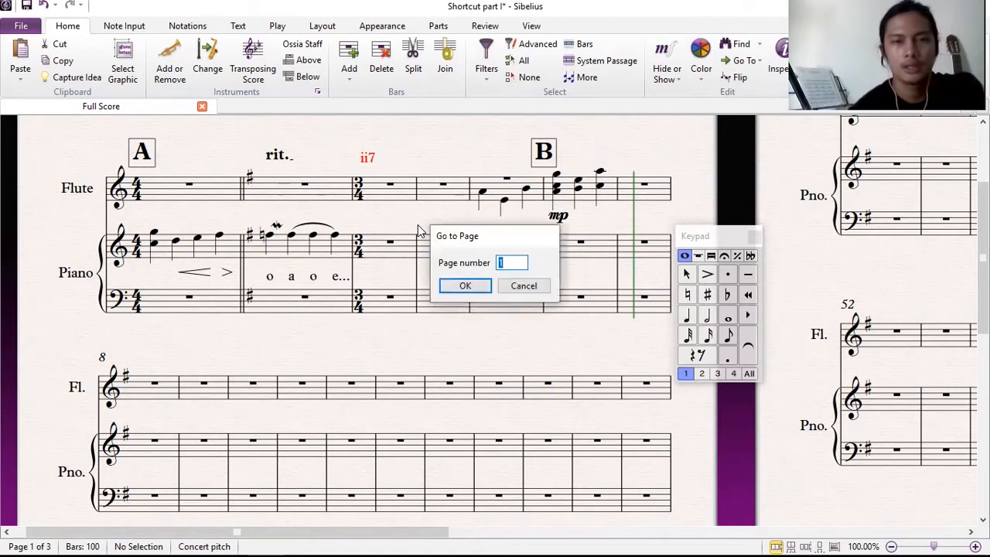
left_click(507, 263)
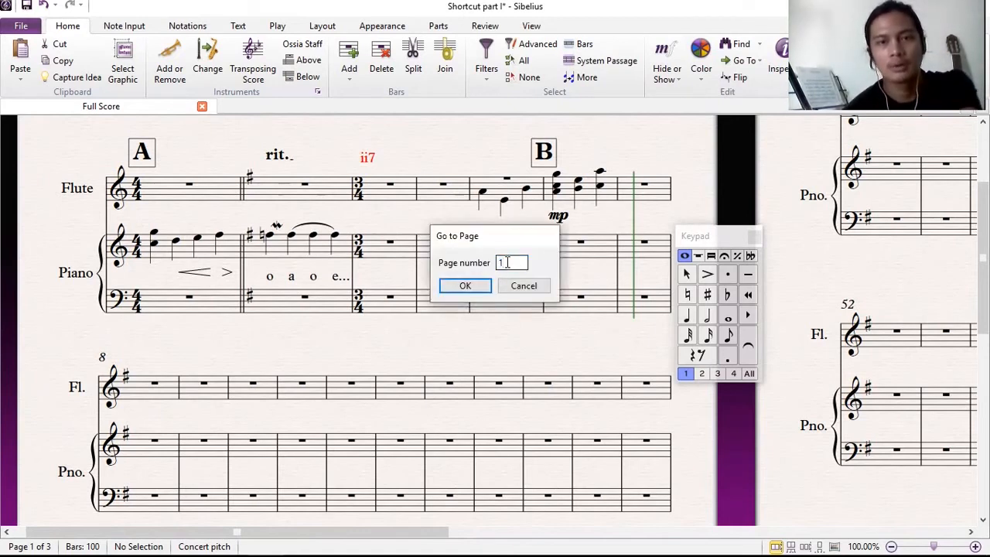
key("BackSpace")
type("2")
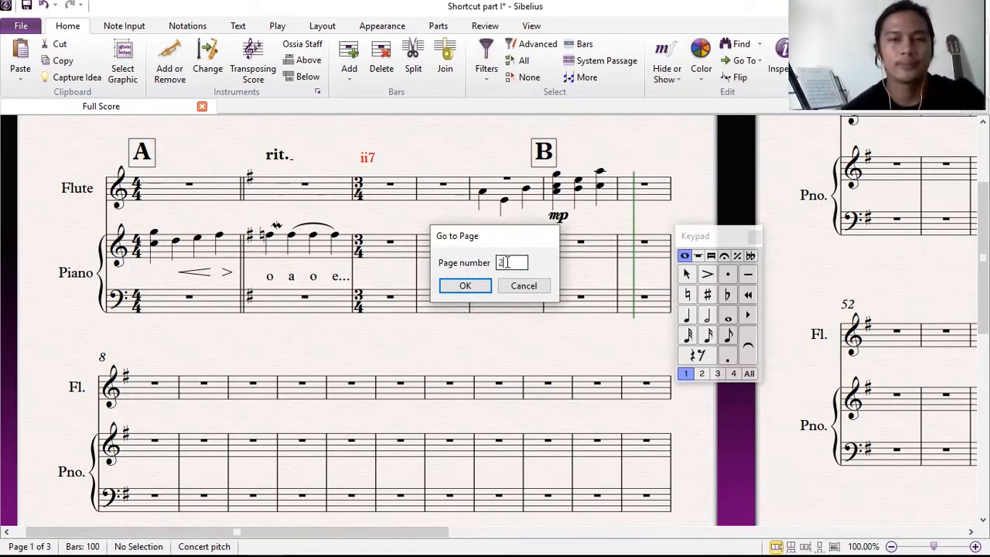
left_click(465, 285)
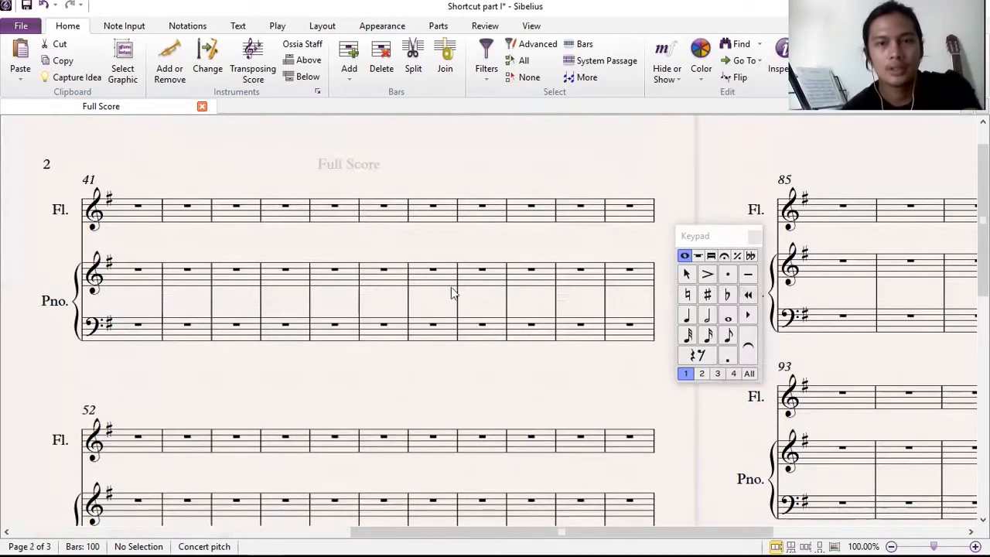
left_click_drag(422, 335, 454, 345)
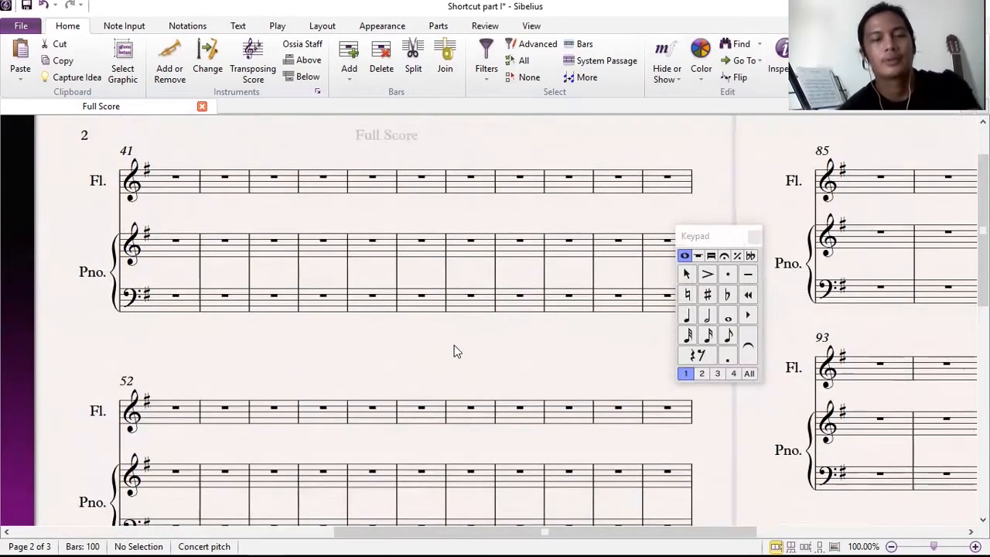
left_click_drag(379, 356, 744, 399)
left_click_drag(564, 534, 493, 534)
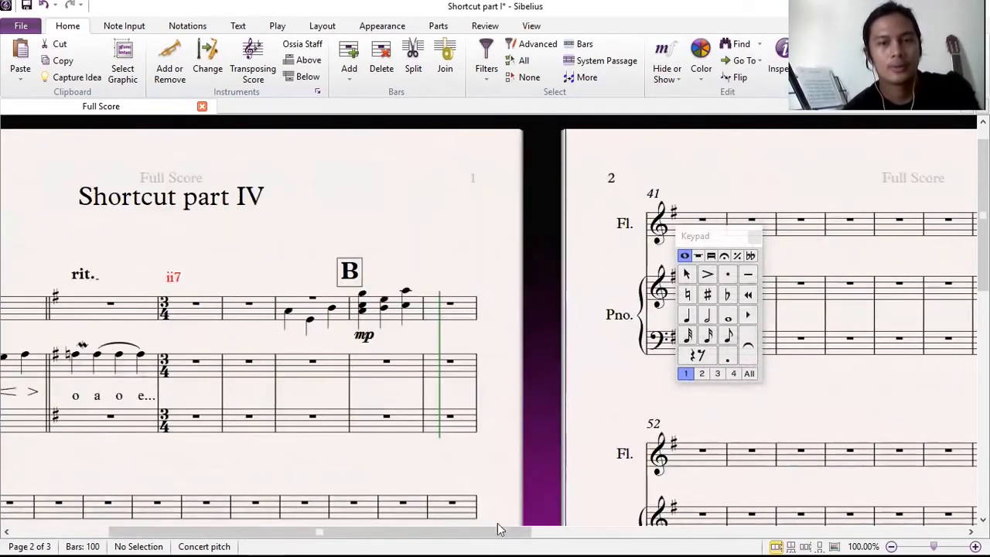
left_click_drag(498, 534, 439, 539)
left_click_drag(468, 480, 516, 339)
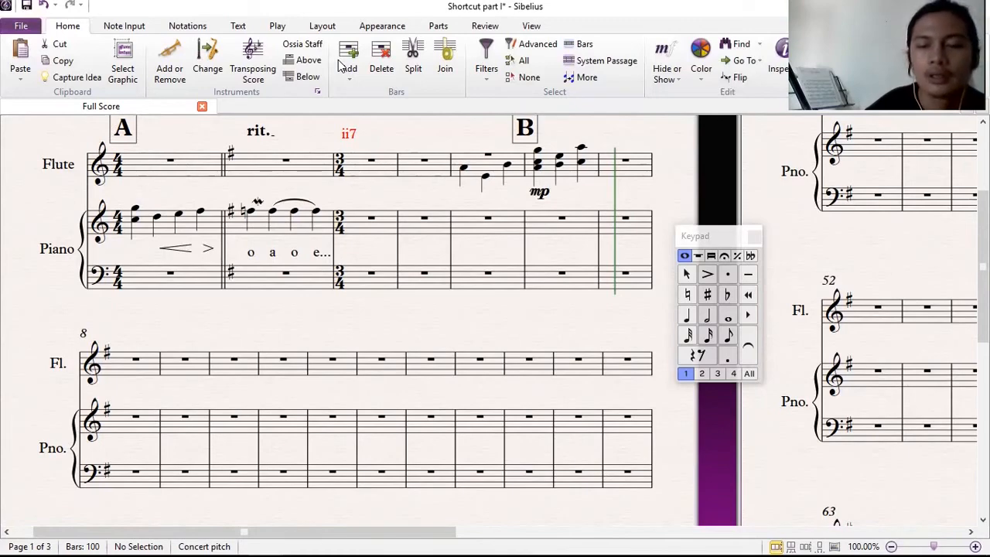
Zoom the score out to 50% and back in to 100%.
key("ctrl+minus")
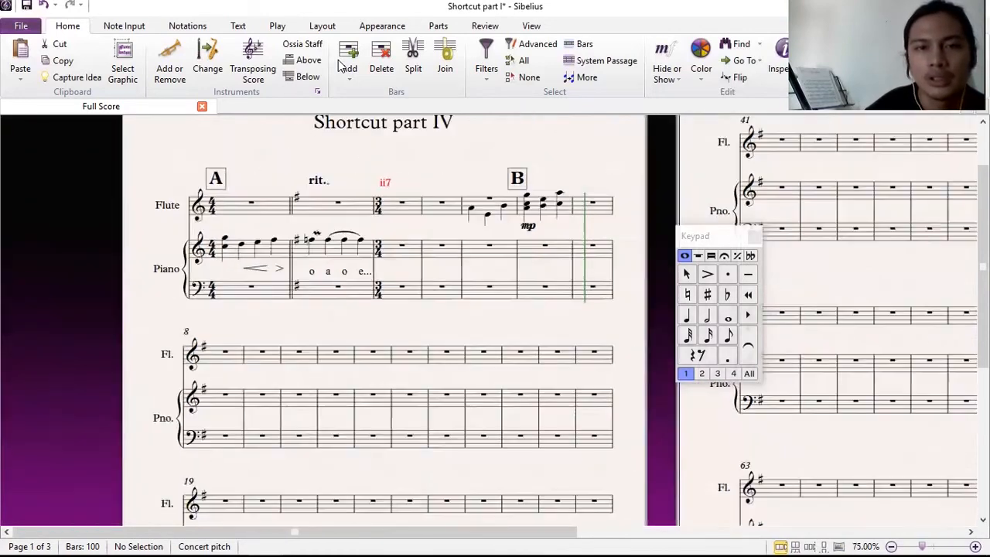
key("ctrl+minus")
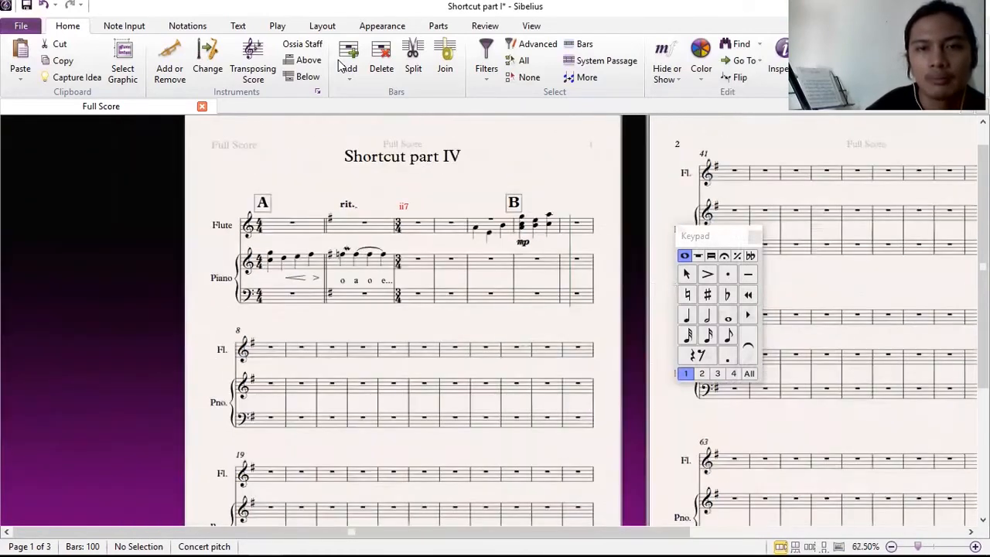
key("ctrl+minus")
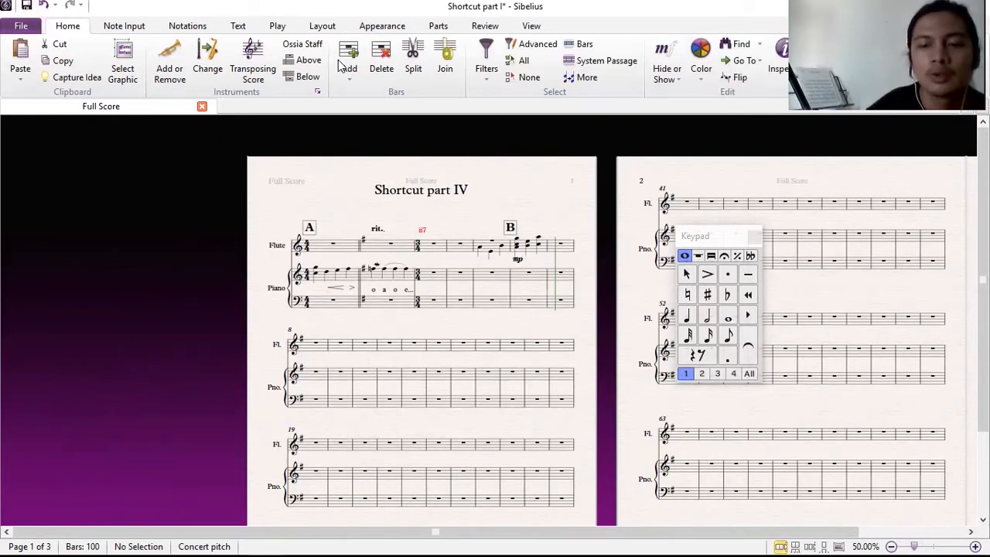
key("ctrl+plus")
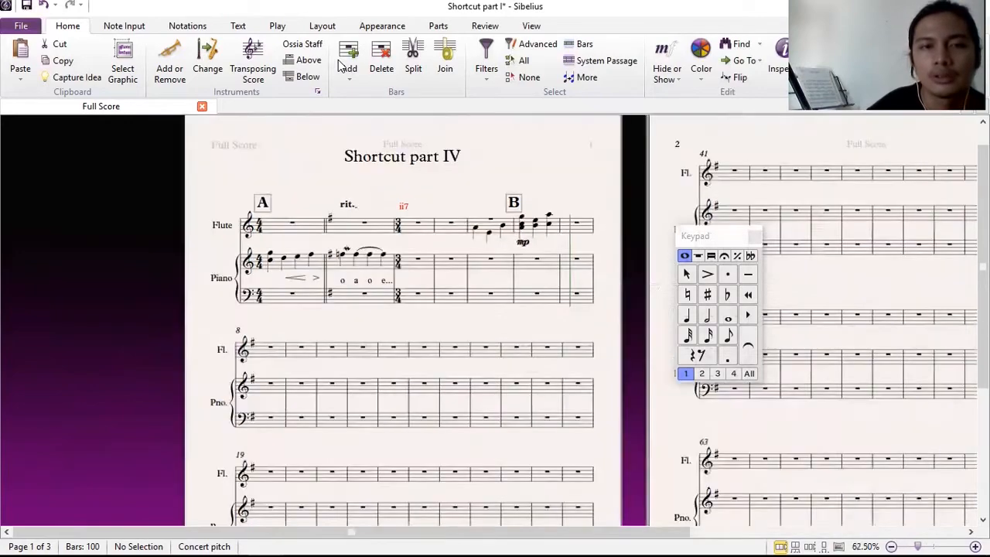
key("ctrl+plus")
key("ctrl+plus")
key("ctrl+plus")
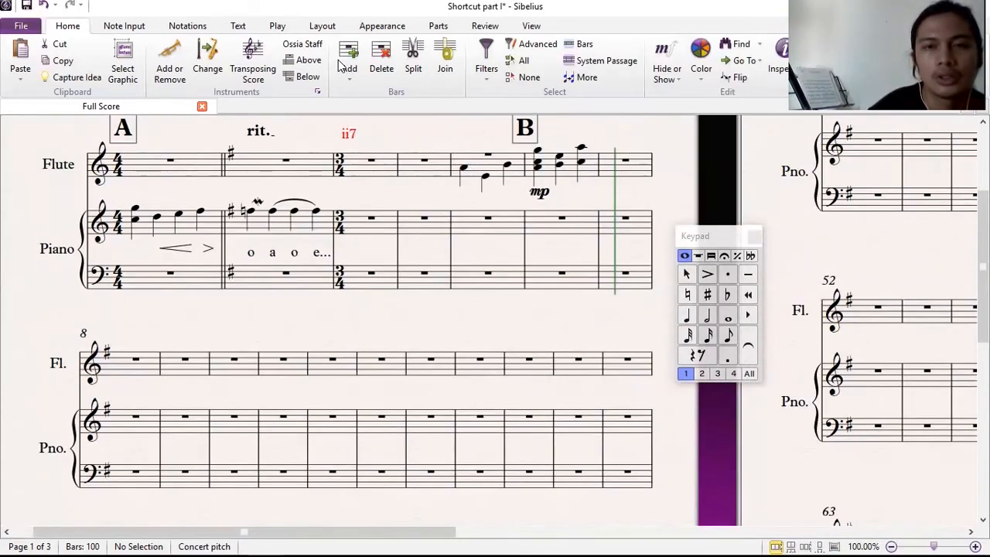
Raise the first note of bar 2 in the piano's upper staff by an octave and lower it an octave again.
key("ctrl+minus")
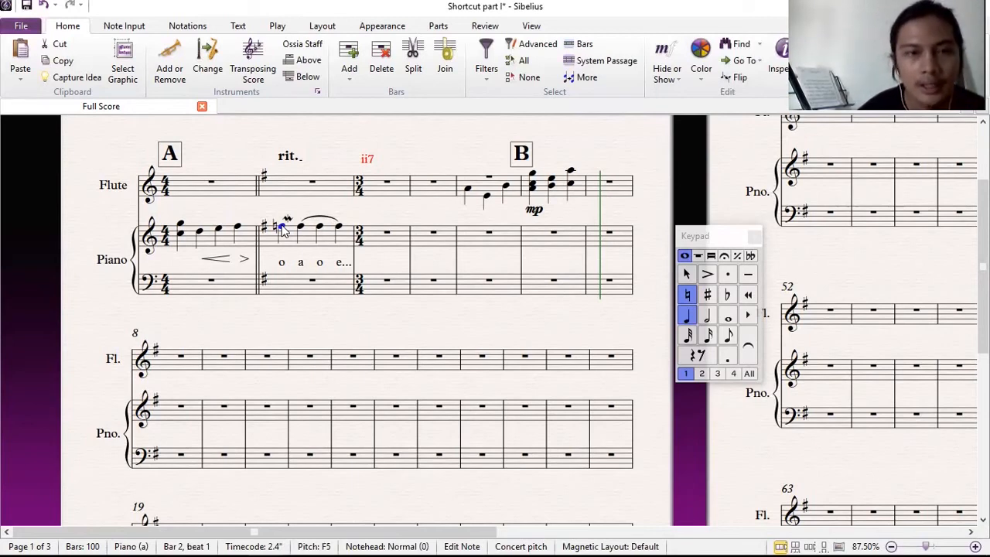
key("ctrl+Up")
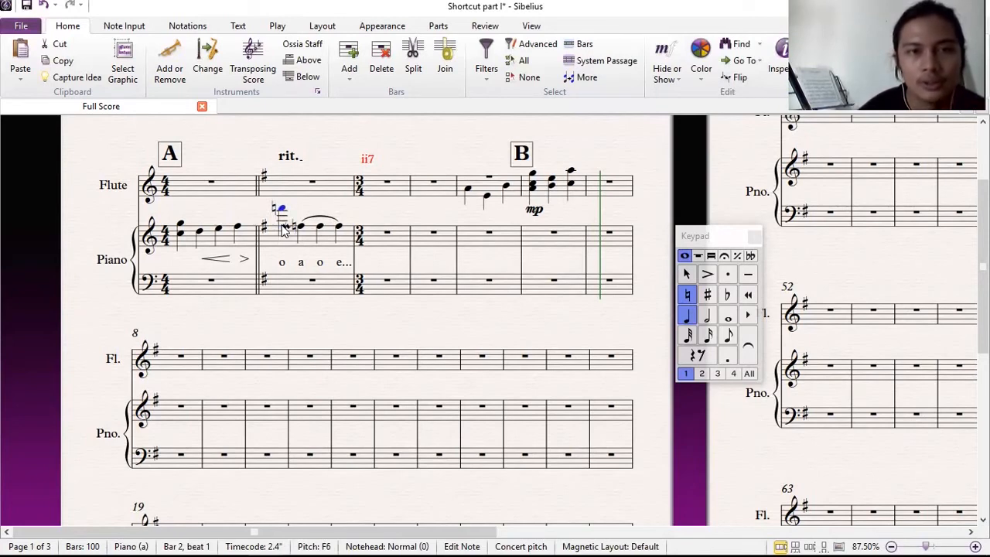
key("ctrl+Down")
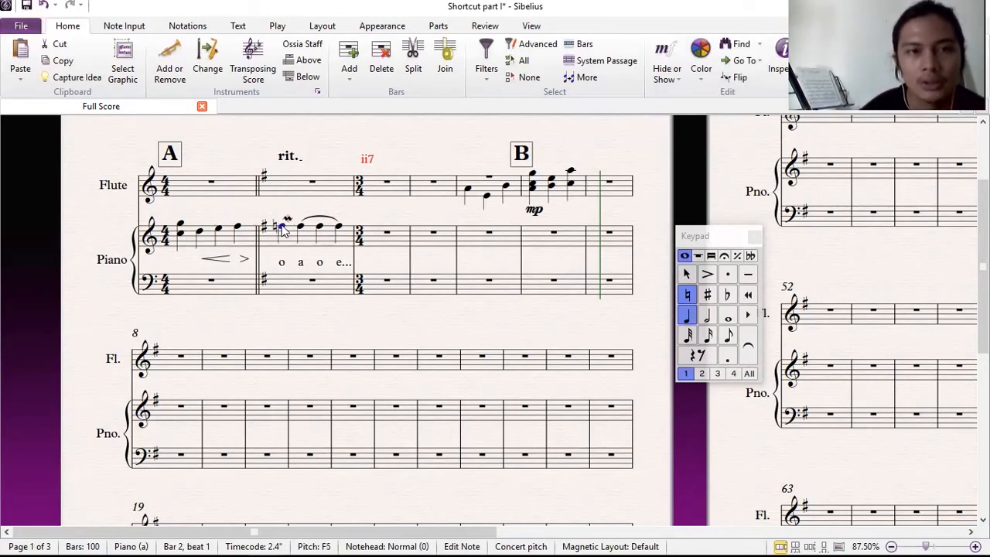
Lower the first note of bar 2 in the piano's upper staff by an octave and raise it an octave again.
key("ctrl+Down")
key("ctrl+Up")
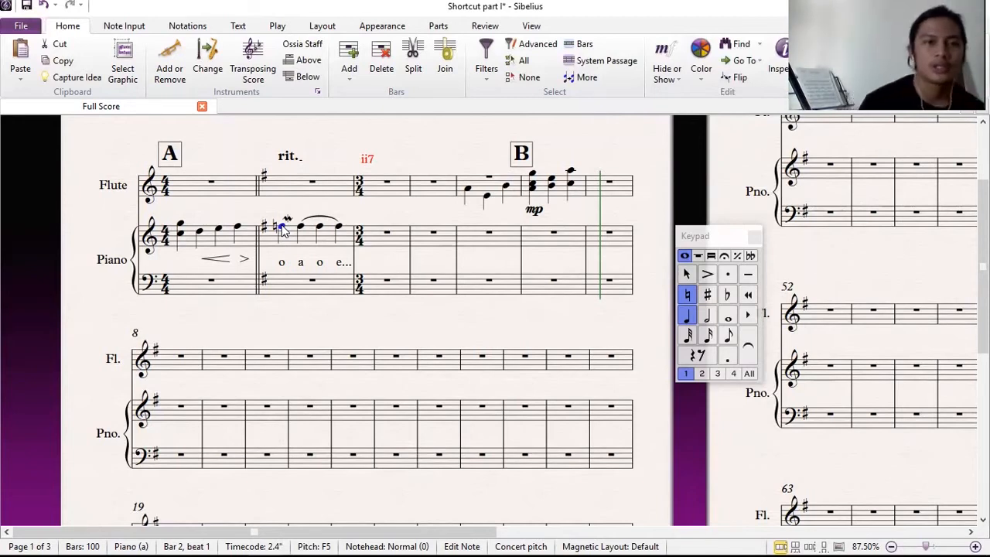
Select the whole score, look at the Transpose options, cancel the dialog and clear the selection.
left_click_drag(296, 209, 292, 223)
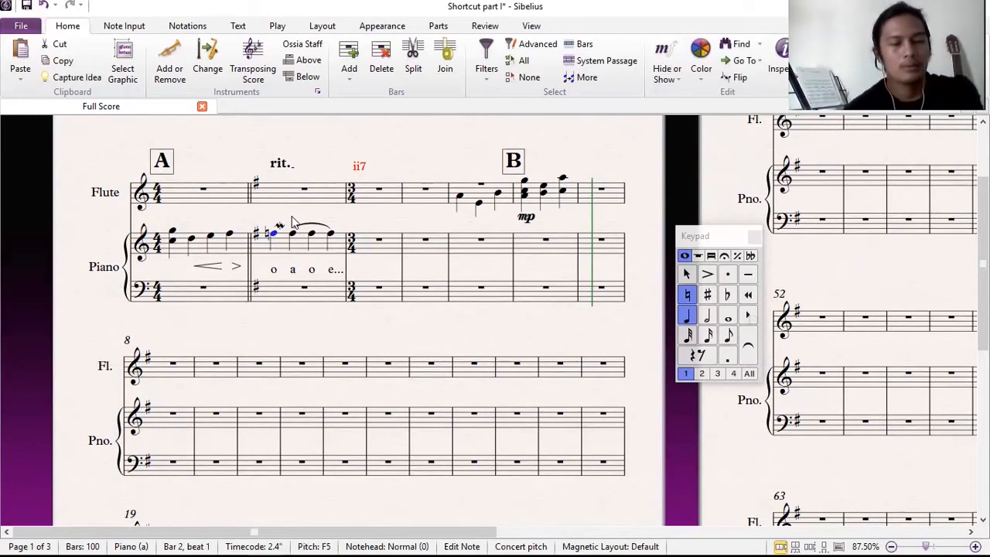
key("ctrl+a")
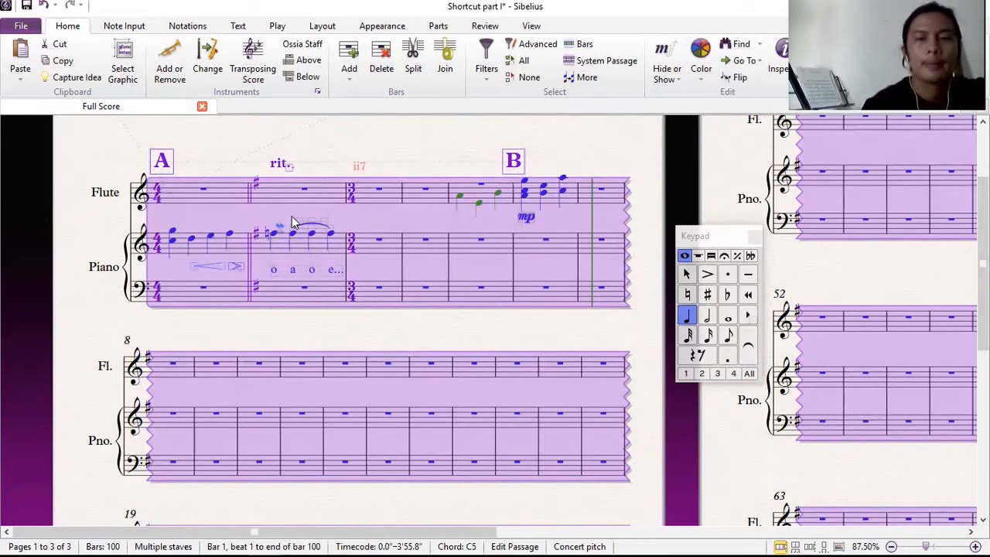
key("shift+t")
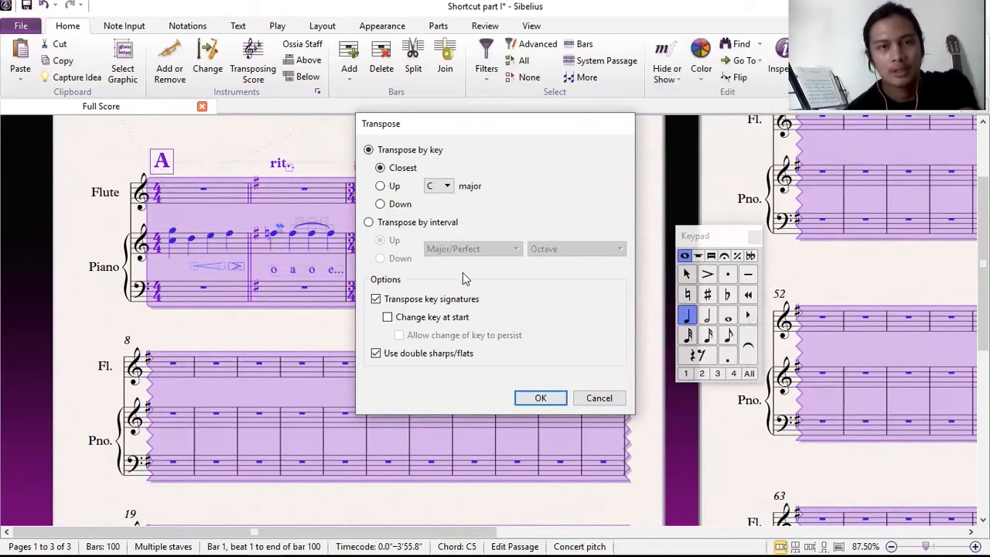
left_click(589, 403)
key("Escape")
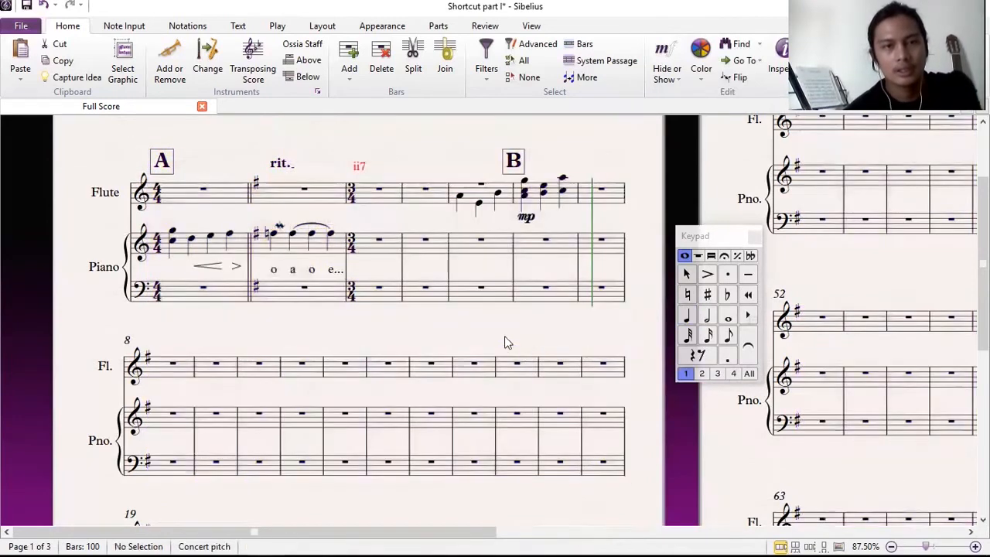
Select bars 5 to 7 of the flute staff, check the Transpose options for that passage, and cancel without transposing.
left_click_drag(479, 338, 426, 343)
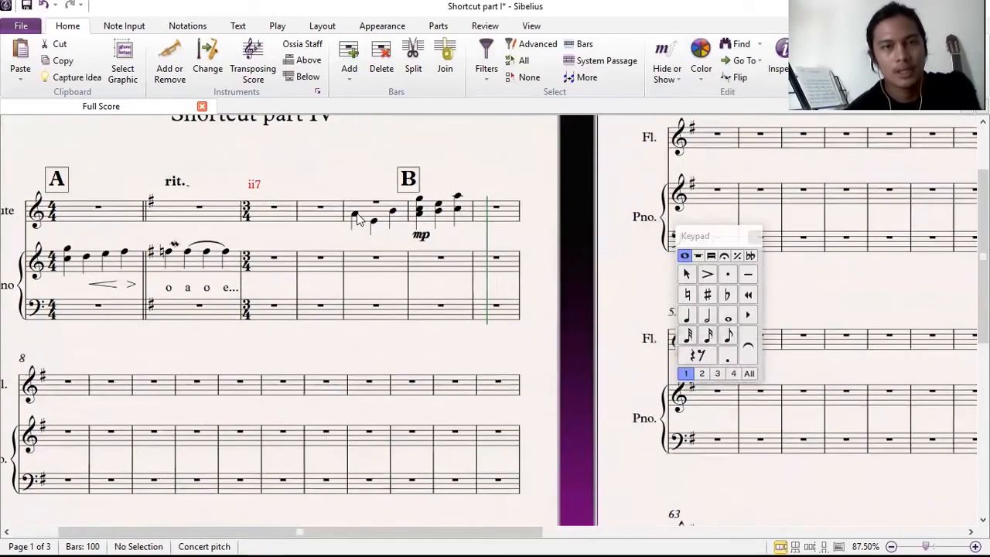
left_click(358, 219)
left_click(357, 219)
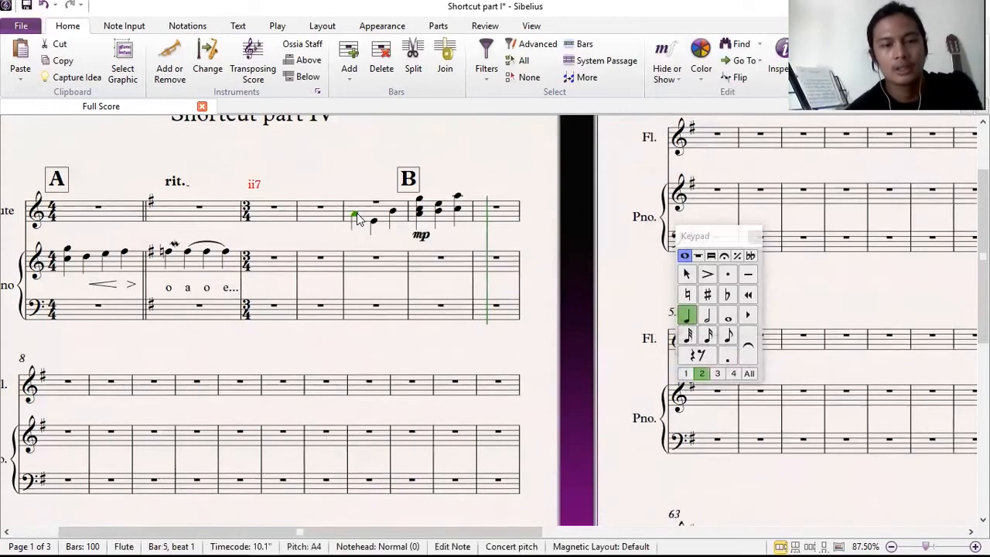
key("ctrl+shift+Right")
key("ctrl+shift+Right")
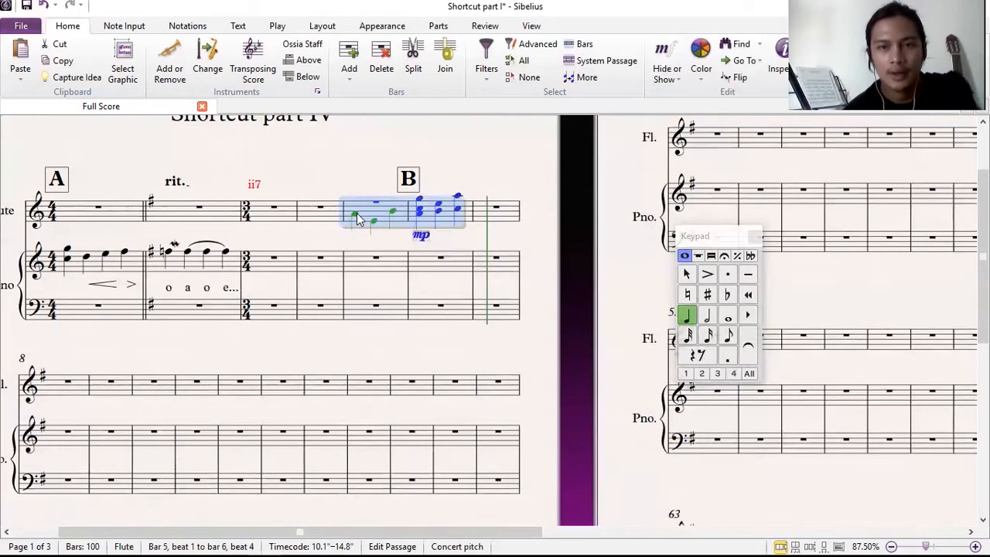
key("shift+Right")
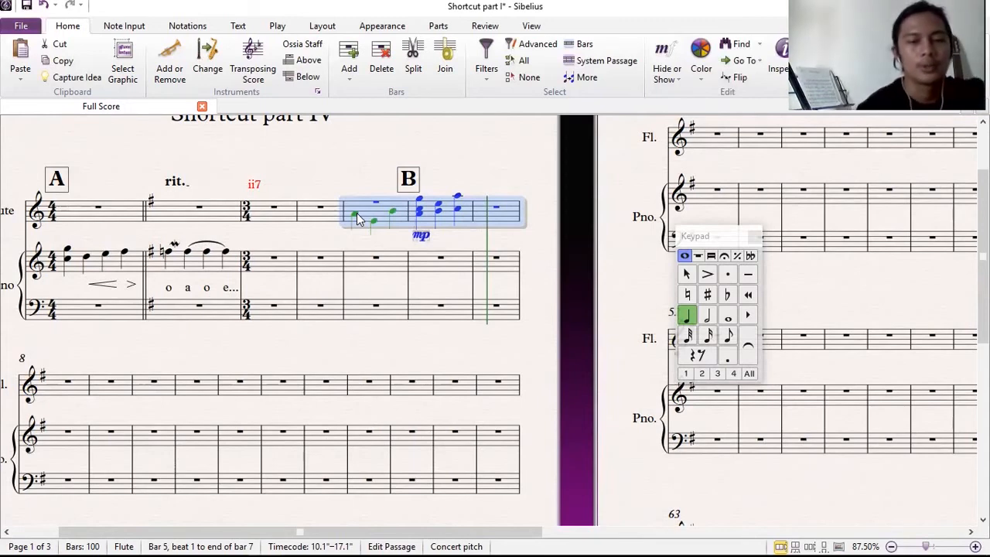
key("shift+t")
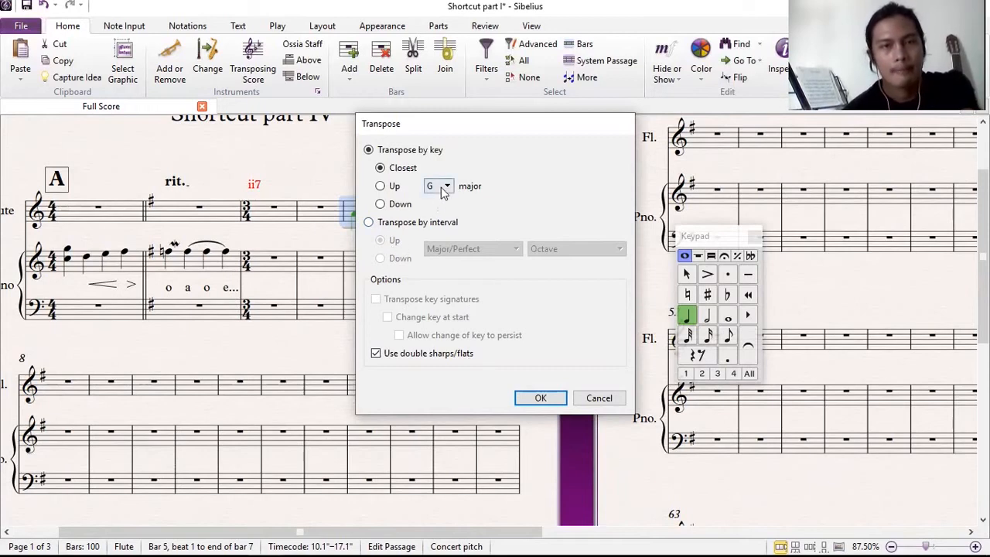
left_click(598, 397)
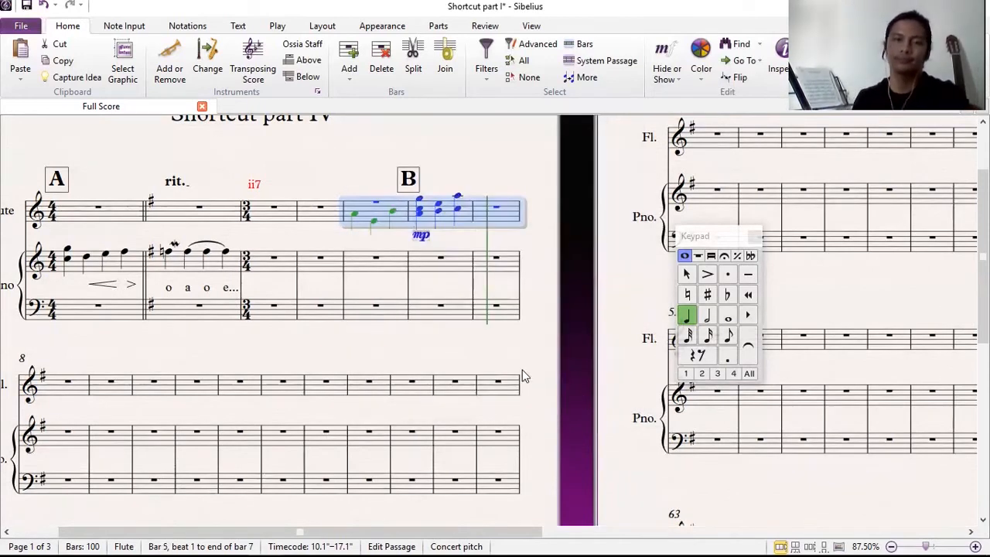
key("Escape")
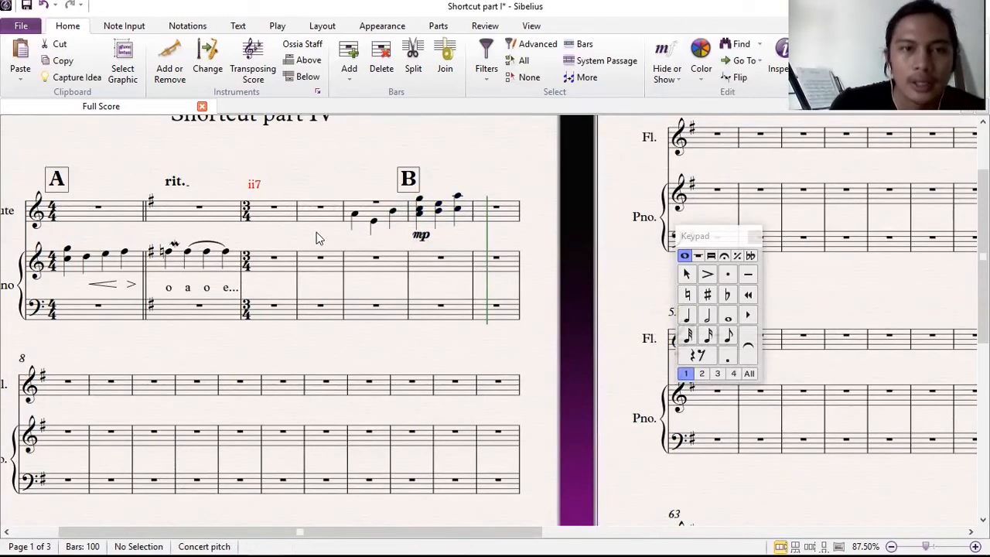
Select and copy the whole "Shortcut part V" score, then clear the selection.
left_click_drag(322, 178, 358, 204)
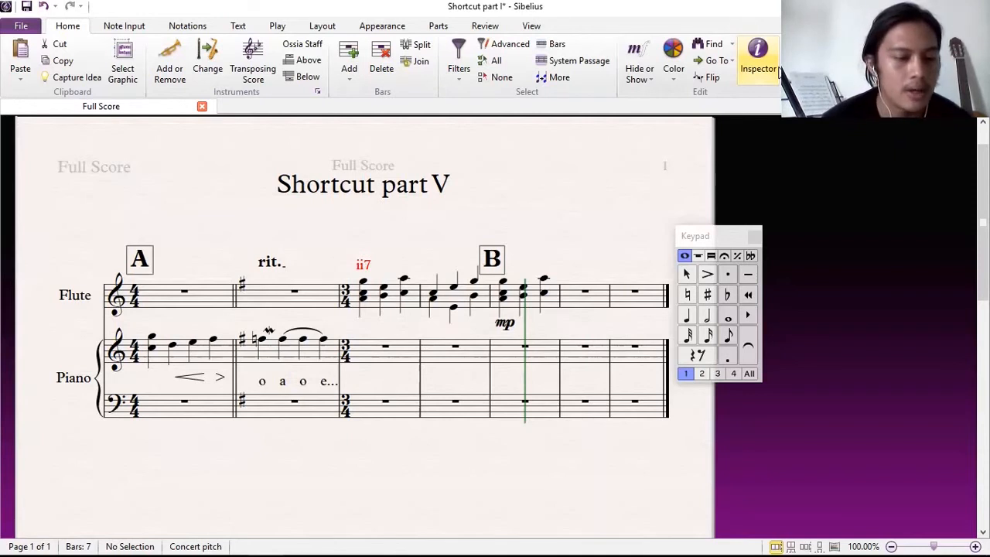
key("ctrl+a")
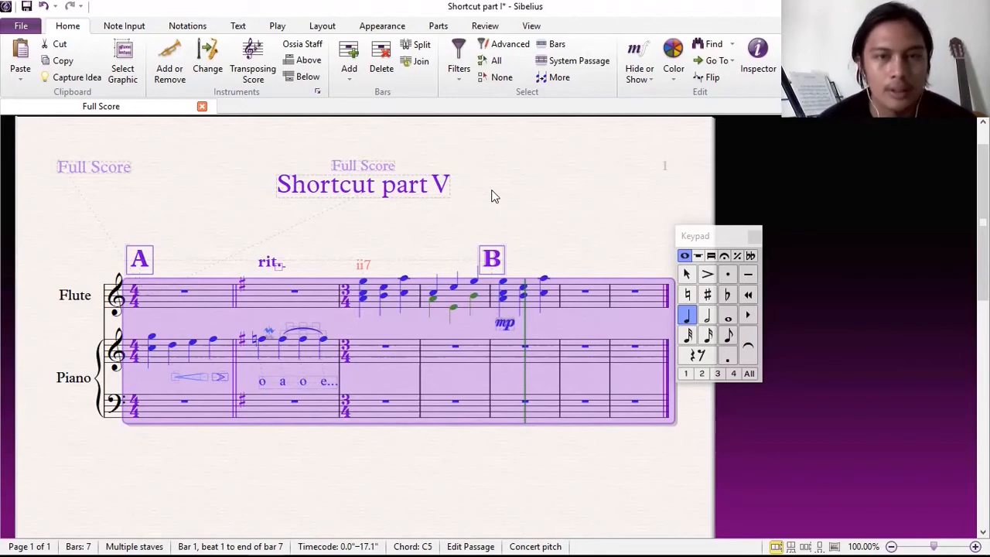
key("Escape")
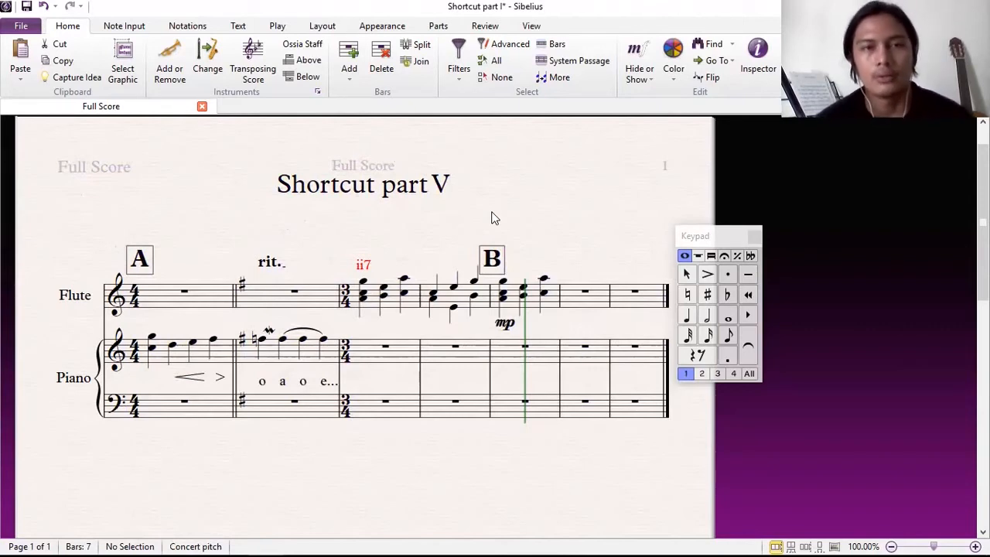
key("ctrl+alt+k")
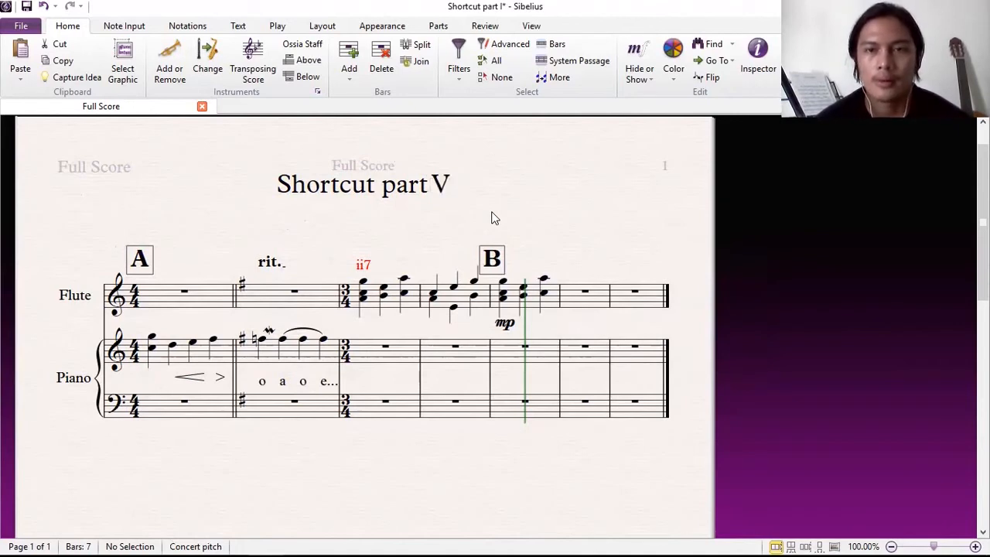
Start a new blank score and add a Harp from the Pitched Percussion instruments to it.
key("ctrl+shift+n")
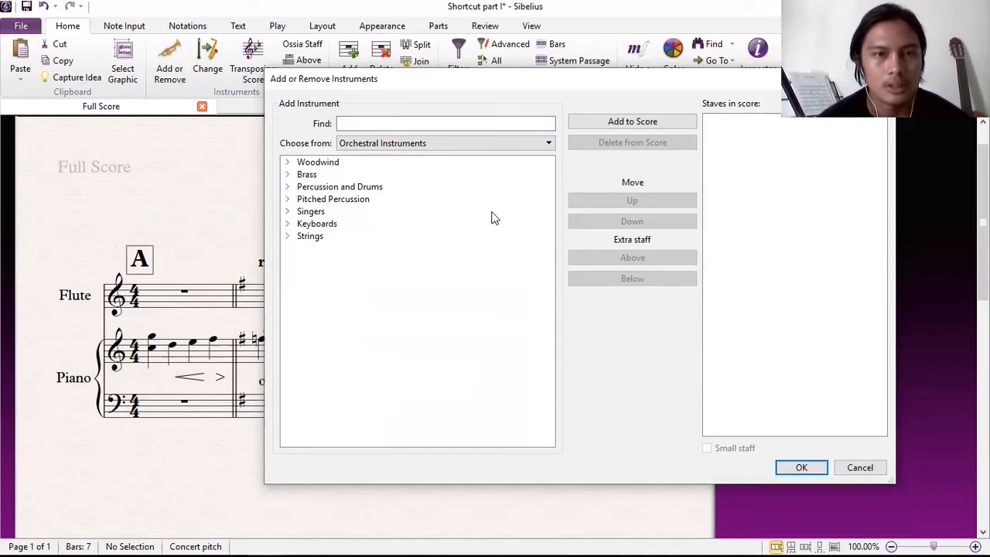
left_click(288, 223)
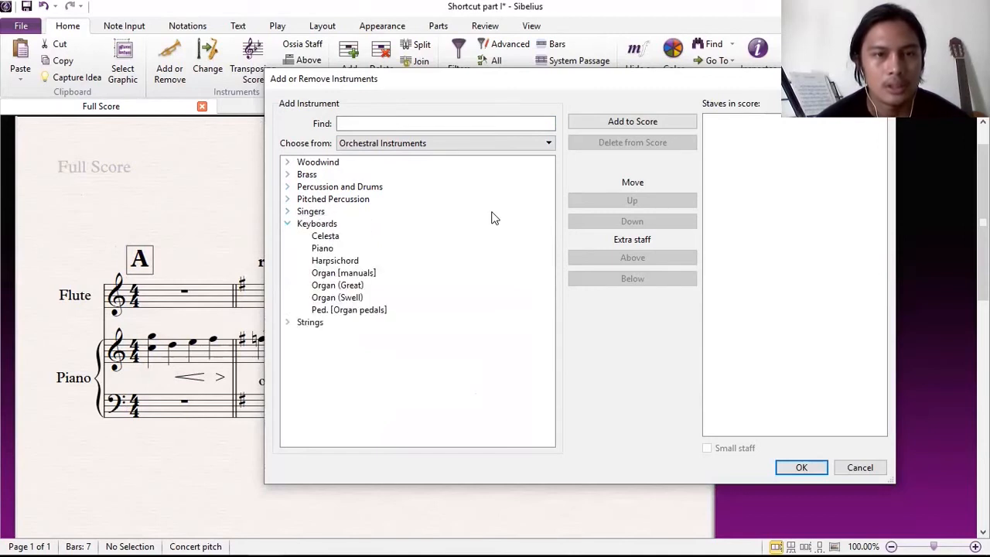
left_click(287, 223)
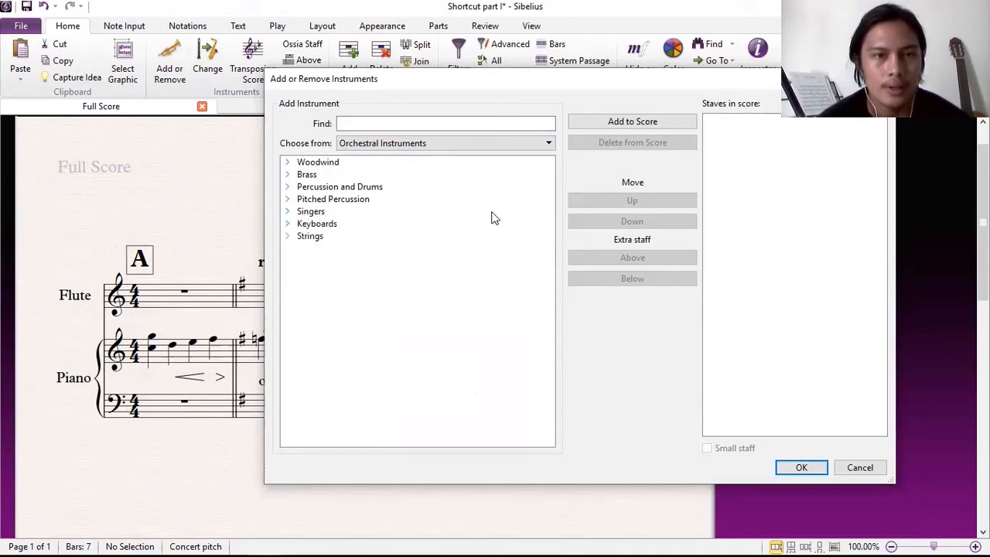
left_click(288, 199)
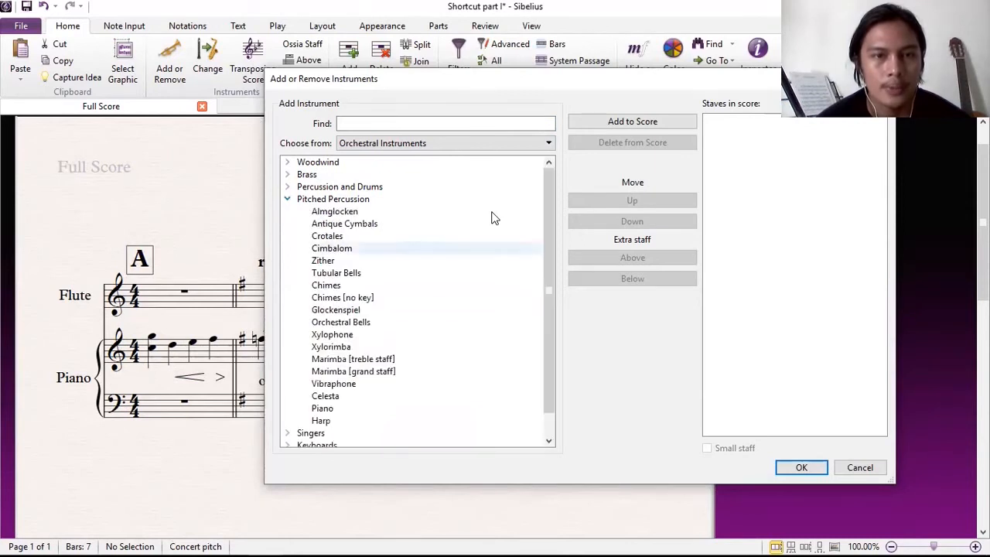
left_click(325, 420)
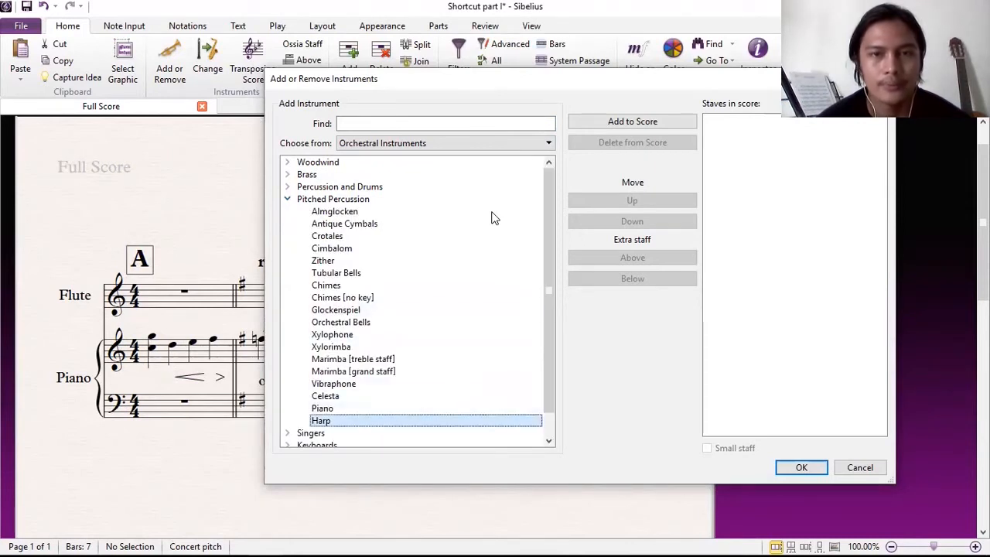
left_click(632, 121)
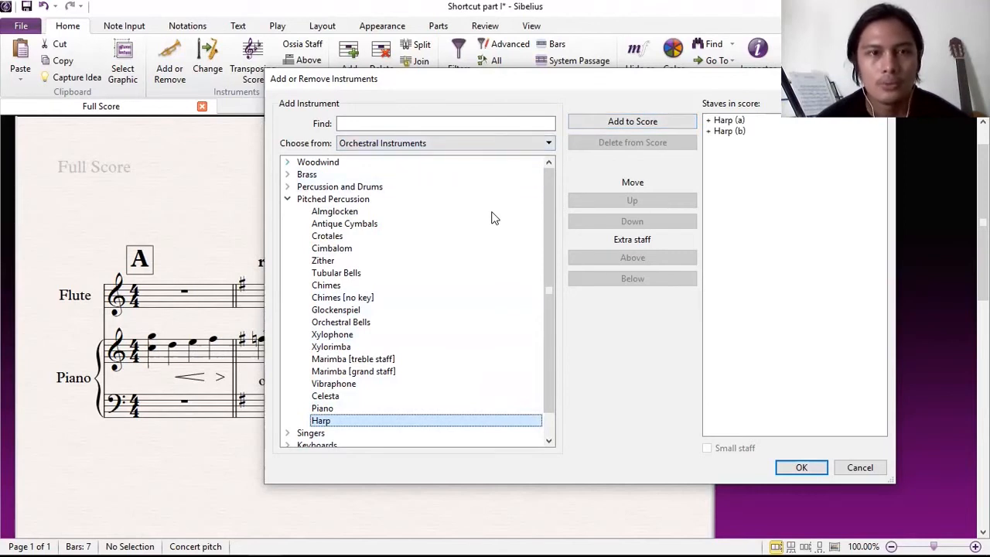
Add an Oboe from the Woodwind instruments, confirm the instrument list to create the score, and hide the Timeline.
left_click(288, 163)
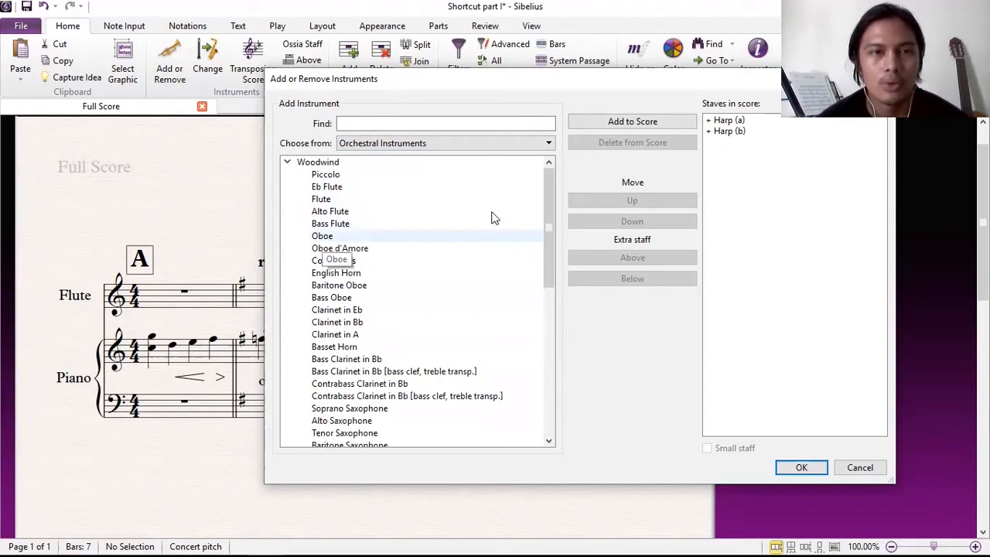
left_click(322, 236)
key("Return")
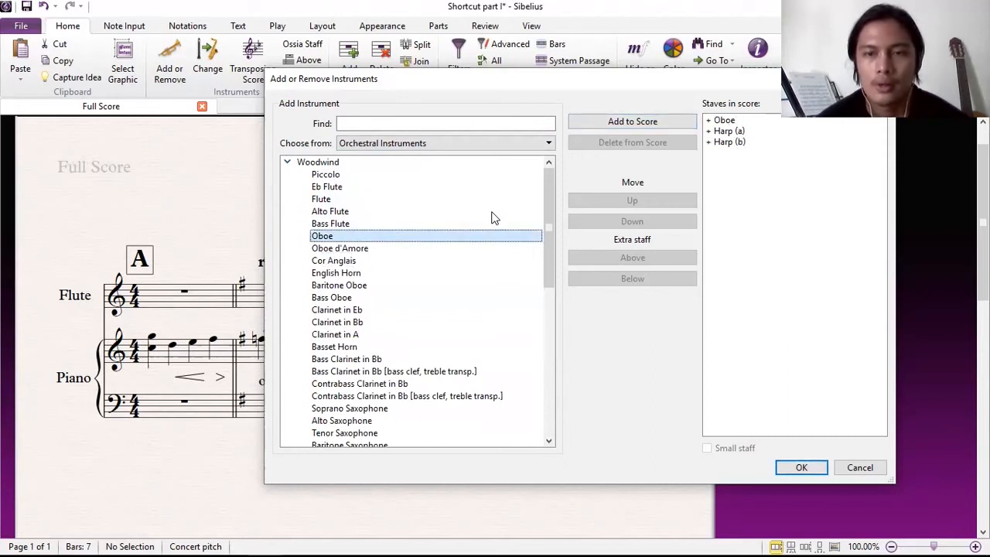
key("Escape")
key("Escape")
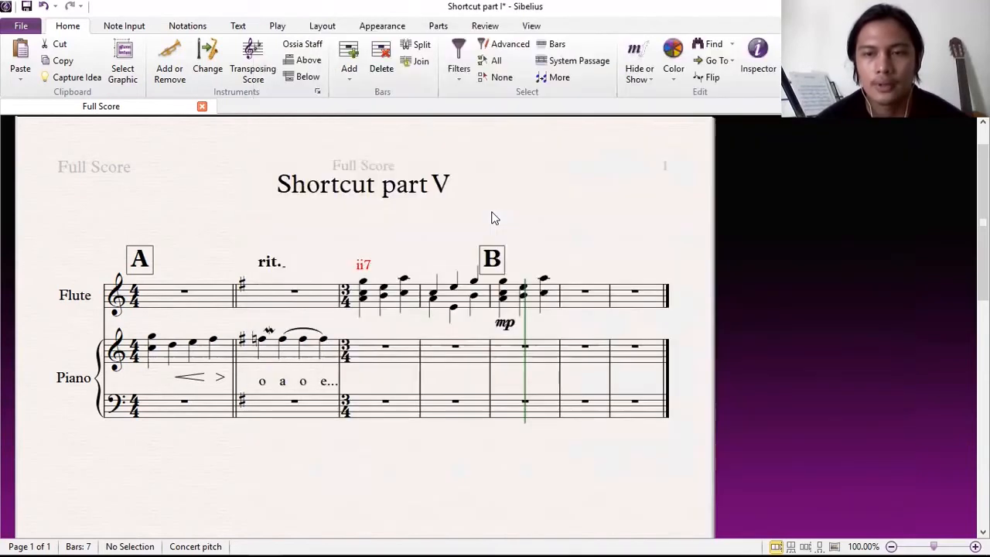
key("i")
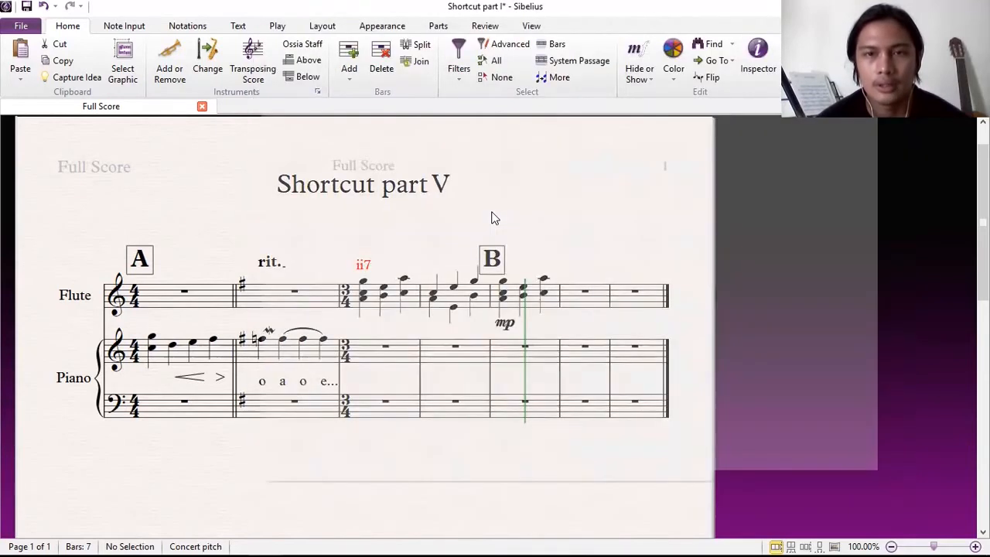
key("ctrl+alt+k")
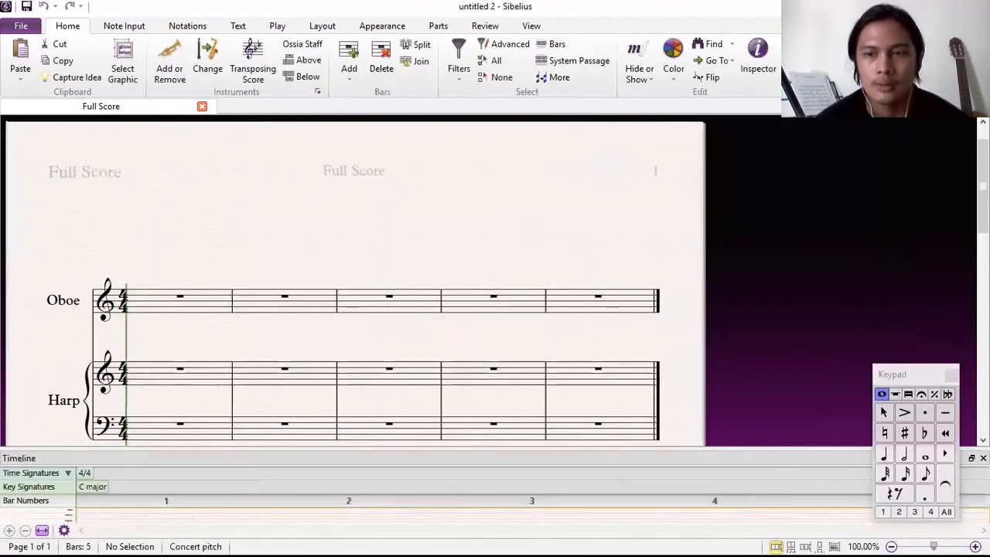
key("ctrl+alt+t")
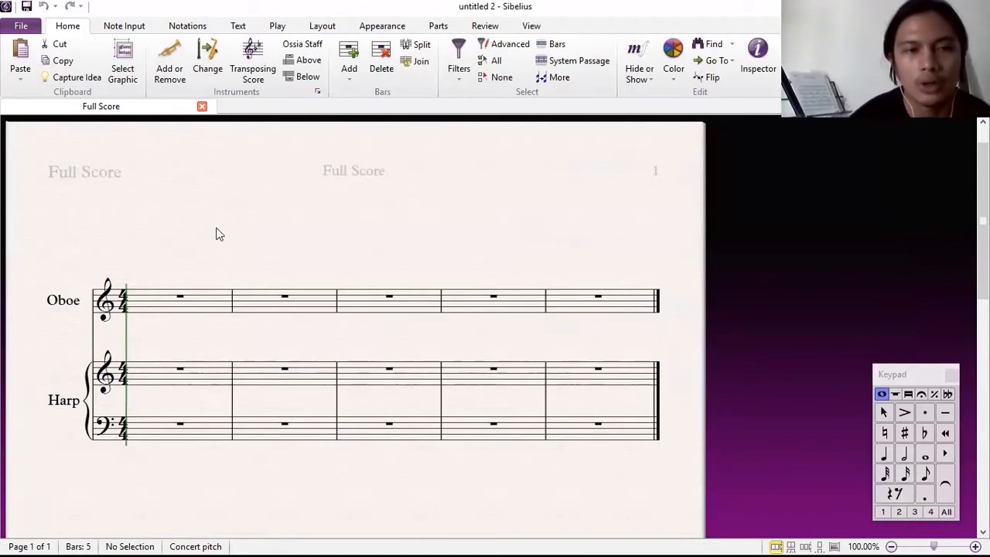
Arrange the copied music onto the Oboe and Harp staves from bar 1 with the Standard Arrangement style, and check bar 3 of the harp.
left_click(149, 307, "ctrl")
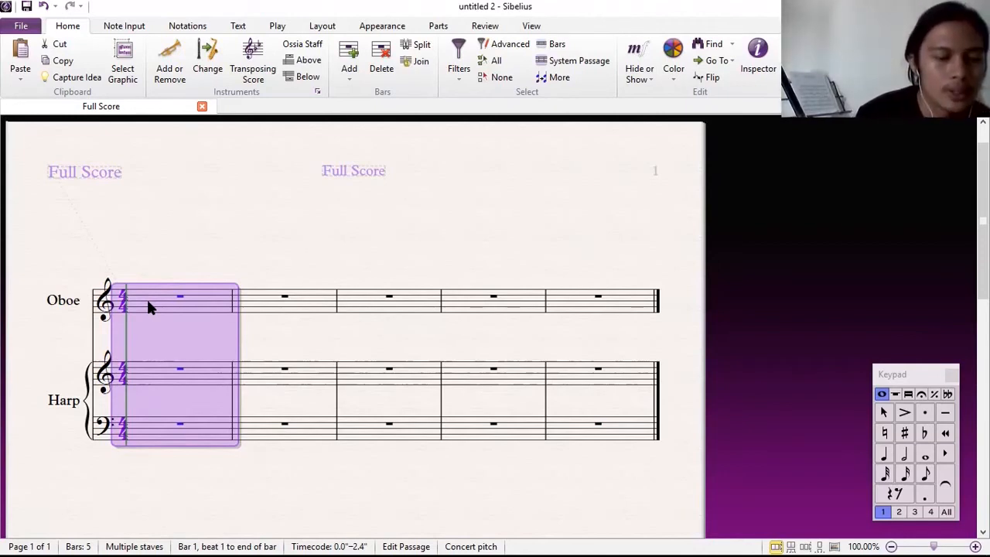
key("ctrl+shift+v")
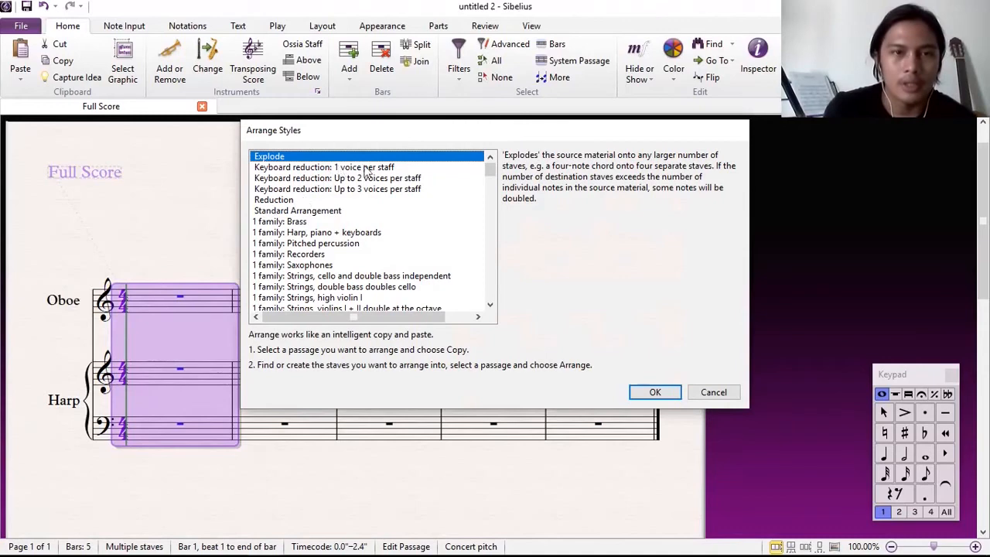
left_click_drag(491, 170, 494, 143)
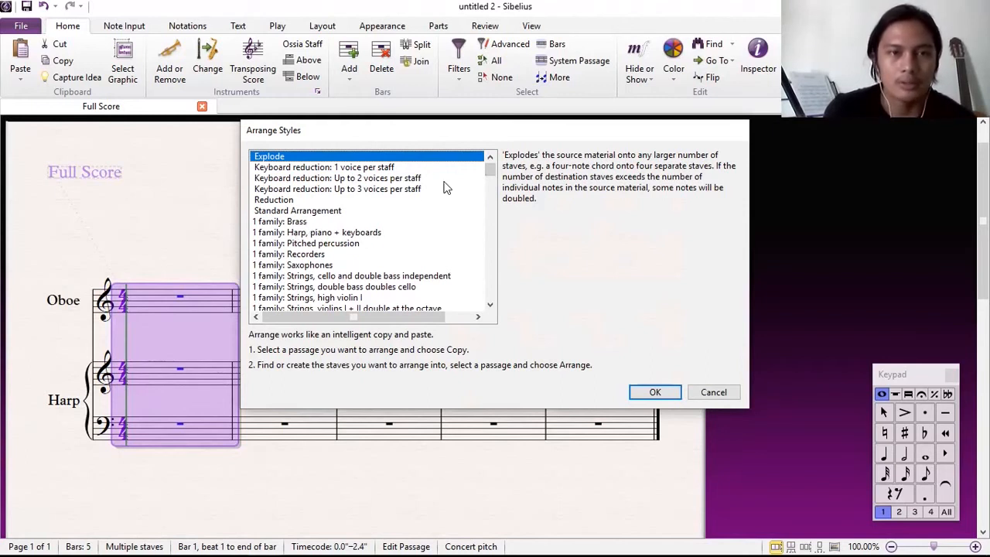
left_click(278, 210)
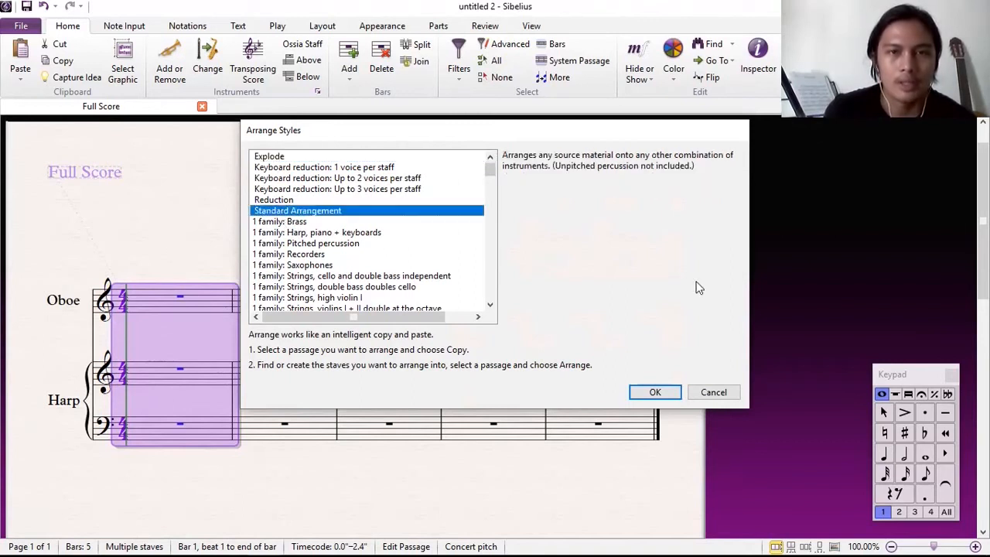
left_click(652, 395)
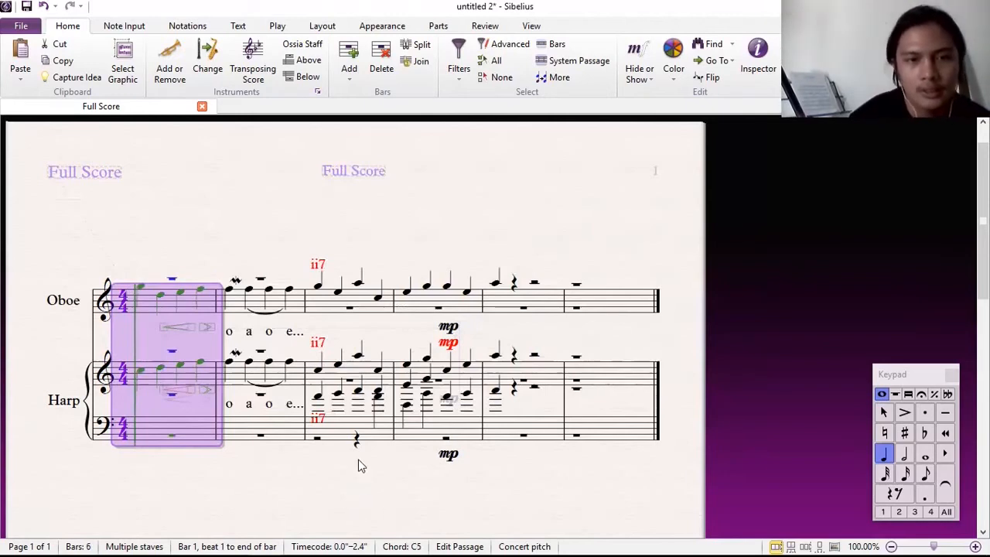
left_click(346, 460)
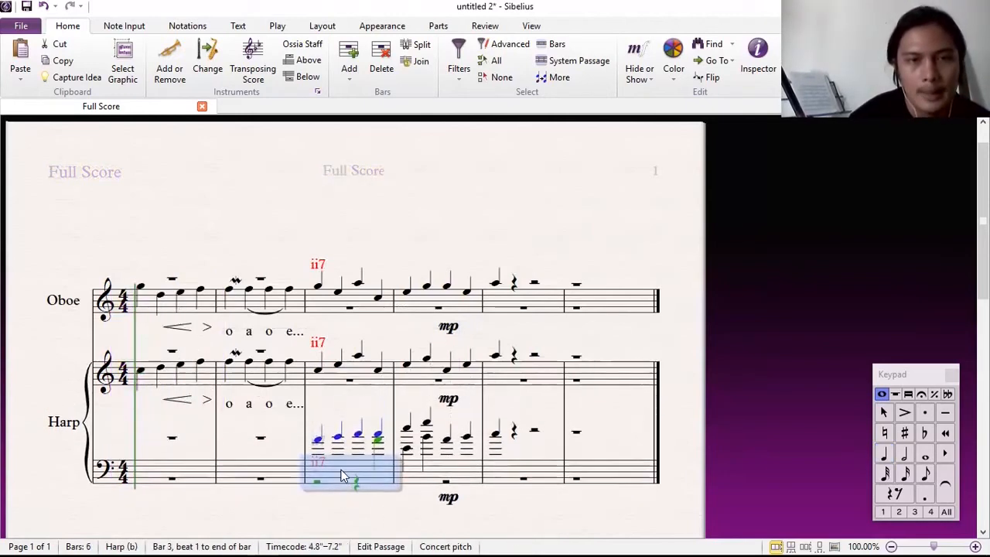
left_click(343, 386)
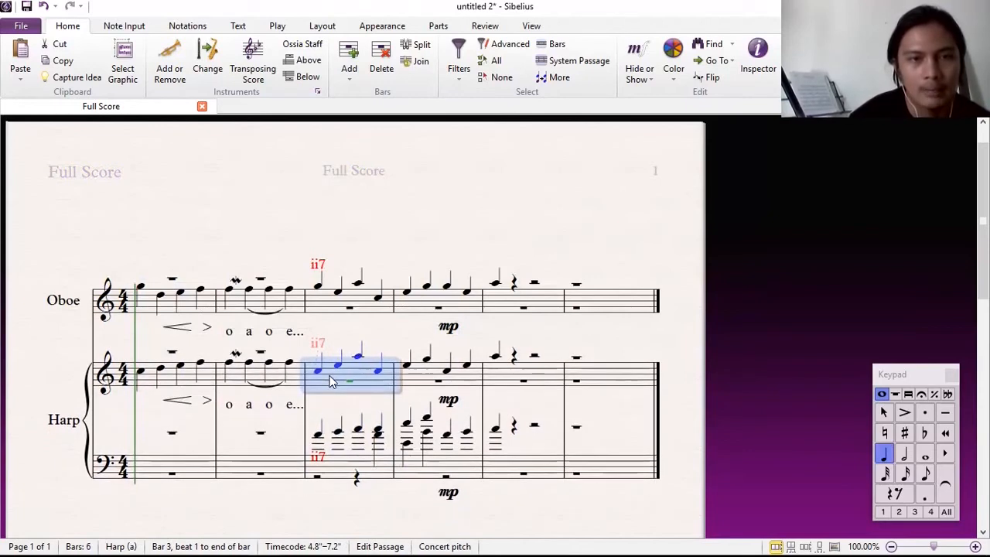
Transpose the harp's bass-staff passage from bar 3 to the end of bar 5 down an octave, then clear the selection.
key("Escape")
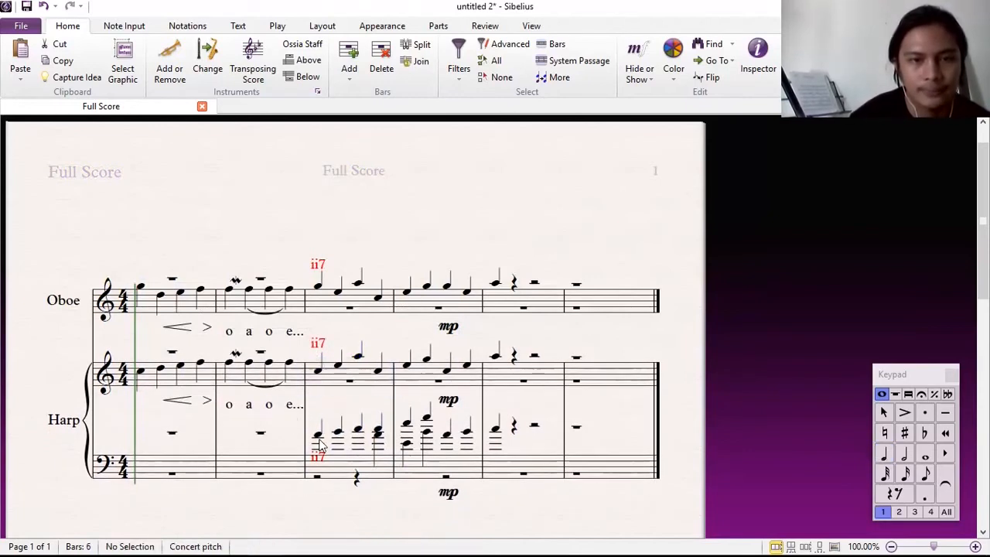
left_click(317, 436)
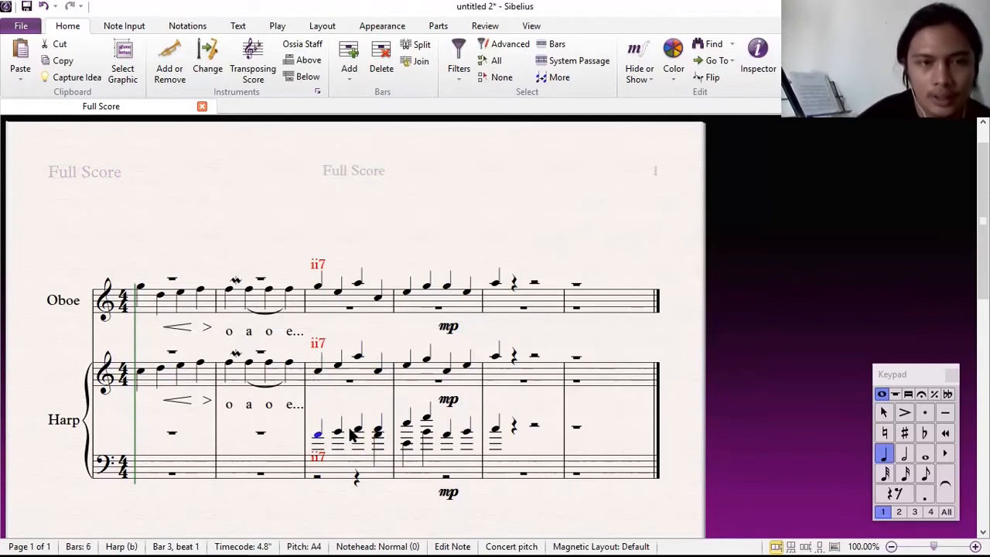
key("shift+Right")
key("shift+Right")
key("shift+Right")
key("shift+Right")
key("shift+Right")
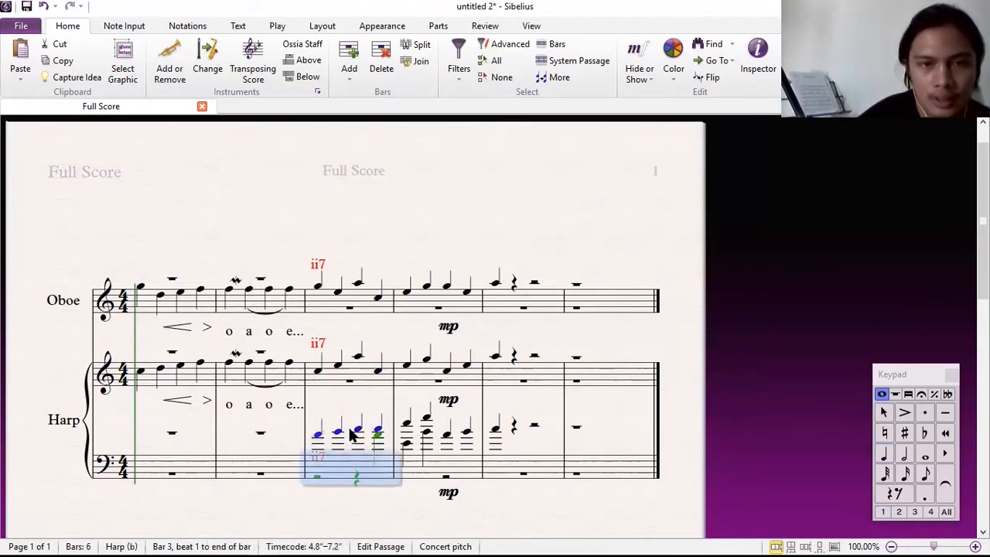
key("ctrl+Down")
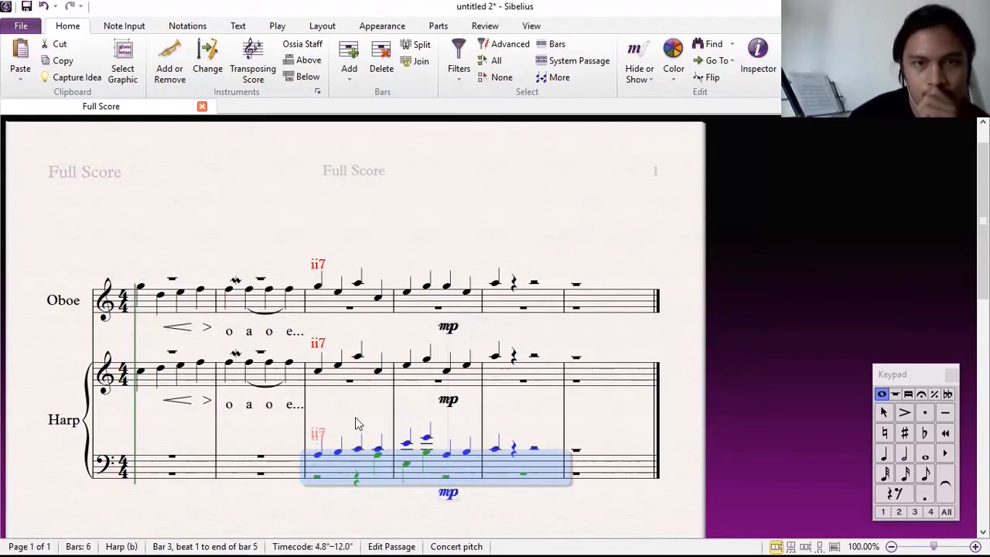
left_click(355, 417)
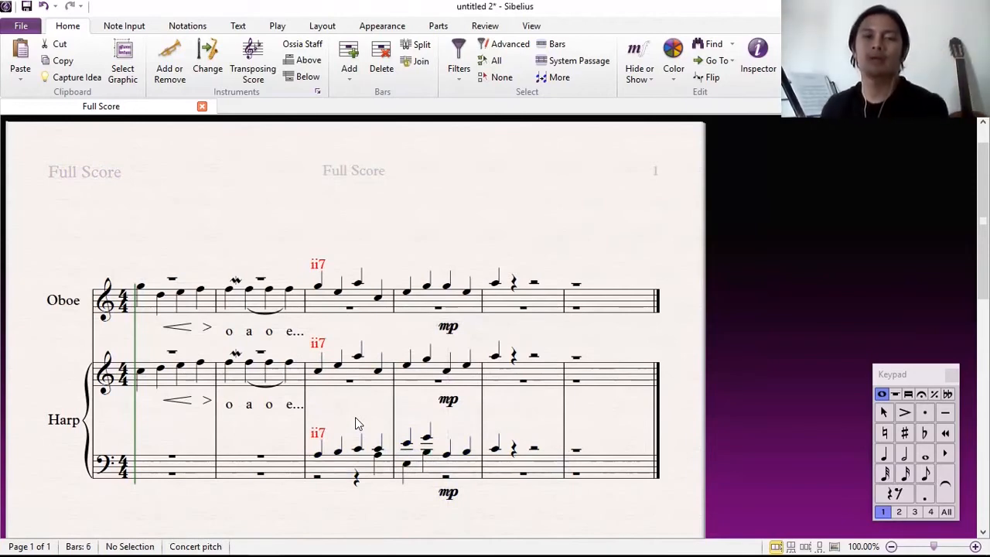
Play back the Oboe and Harp arrangement.
scroll(355, 417, "up", 2, "ctrl")
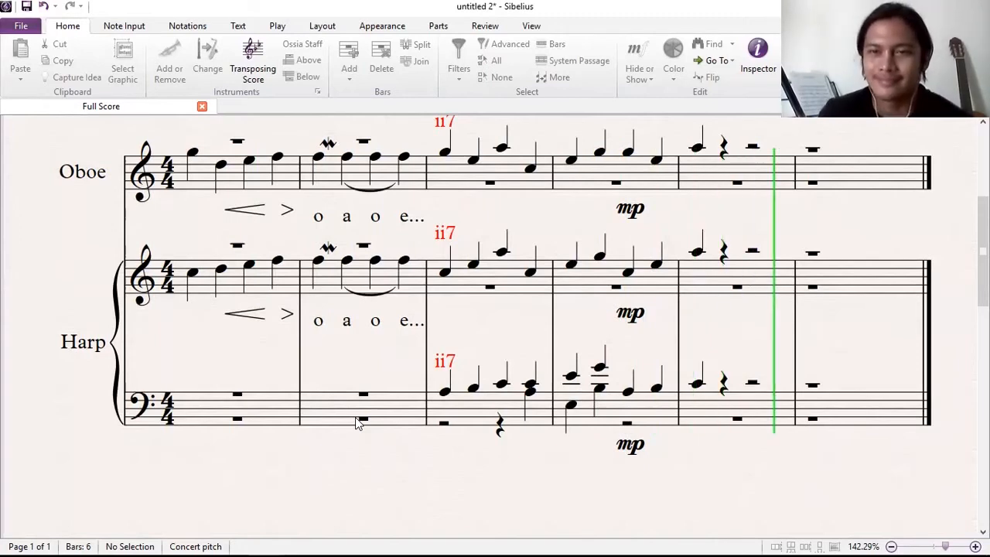
key("space")
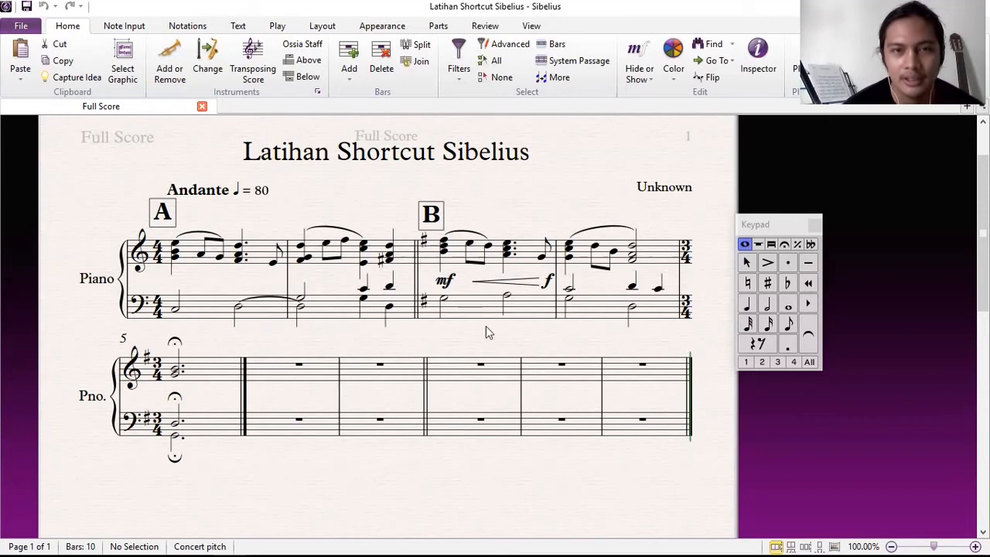
In the "Latihan Shortcut Sibelius" score, place a 4/4 time signature at the start of bar 6.
left_click(478, 385)
key("Escape")
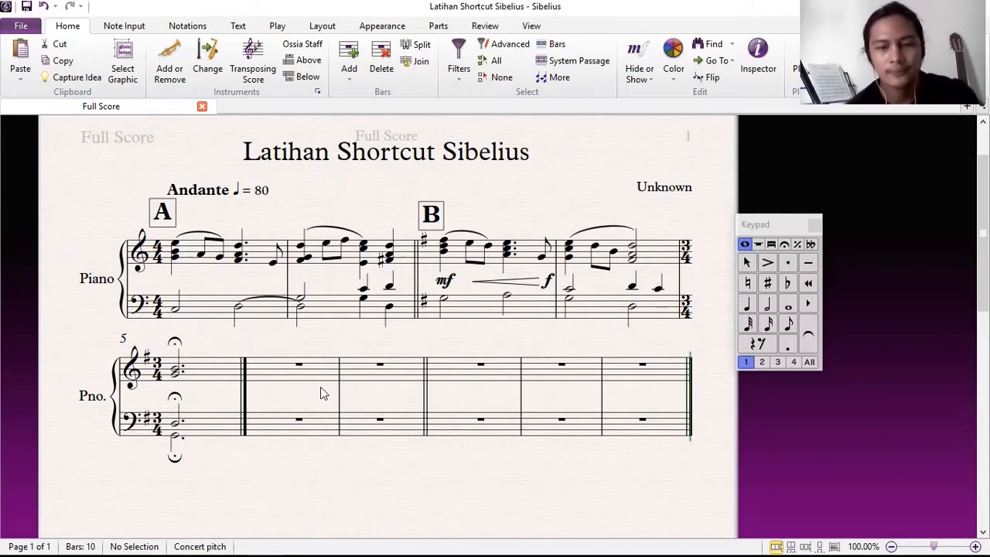
key("t")
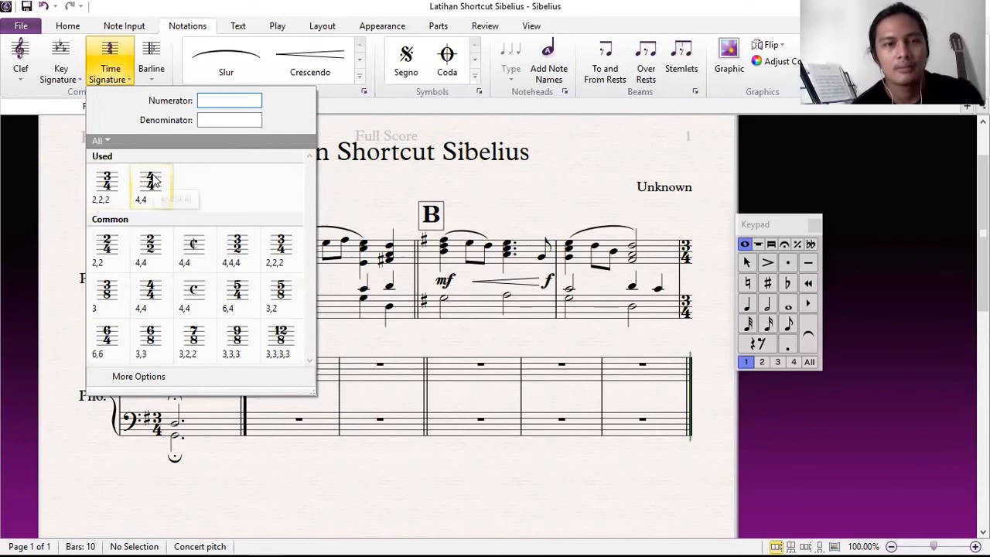
key("Escape")
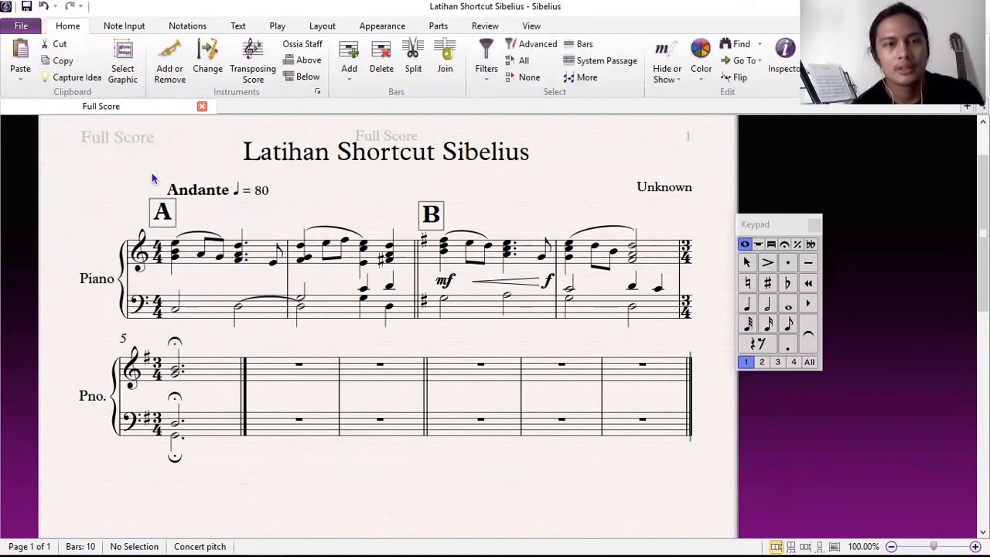
left_click(275, 368)
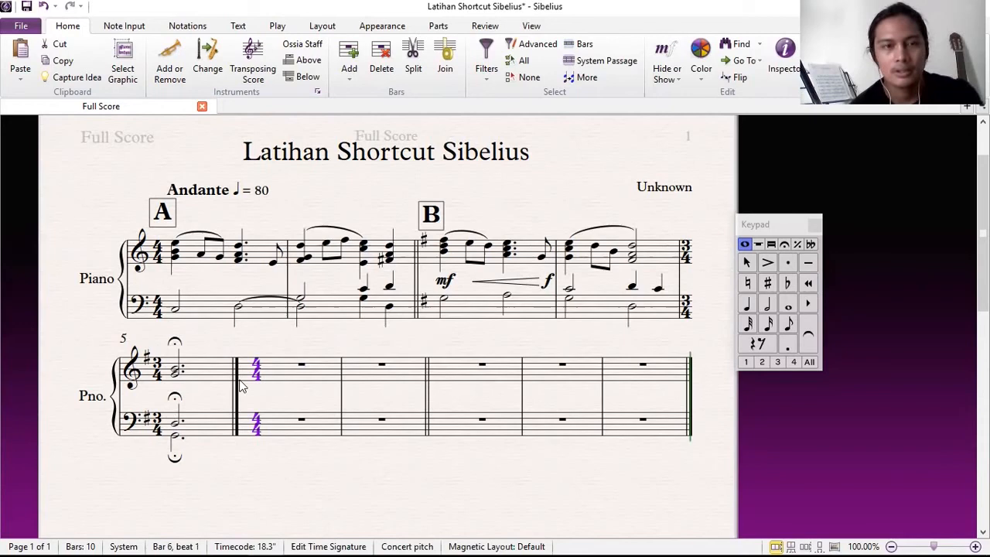
Place a 3/4 time signature at the start of bar 10, the last bar of the piano score.
key("t")
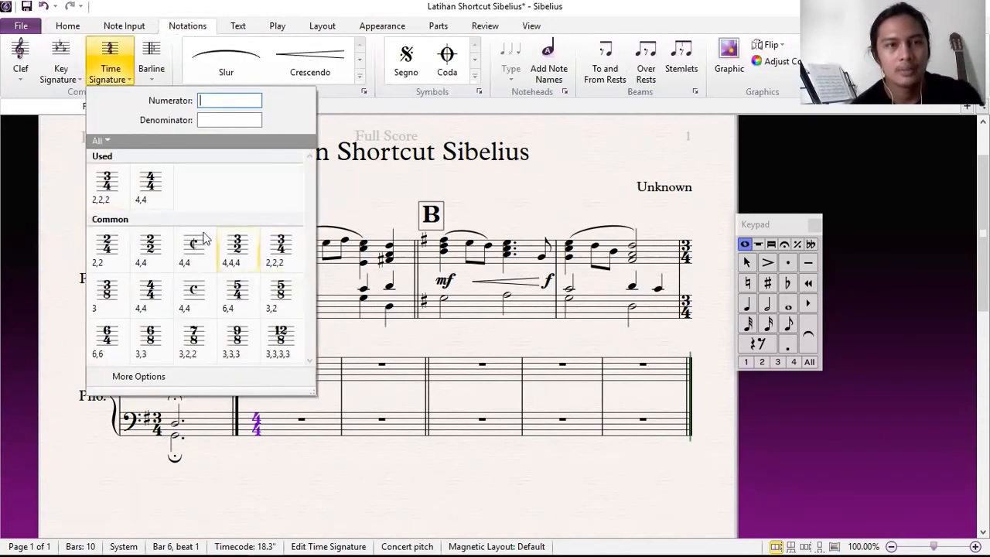
key("Escape")
key("Escape")
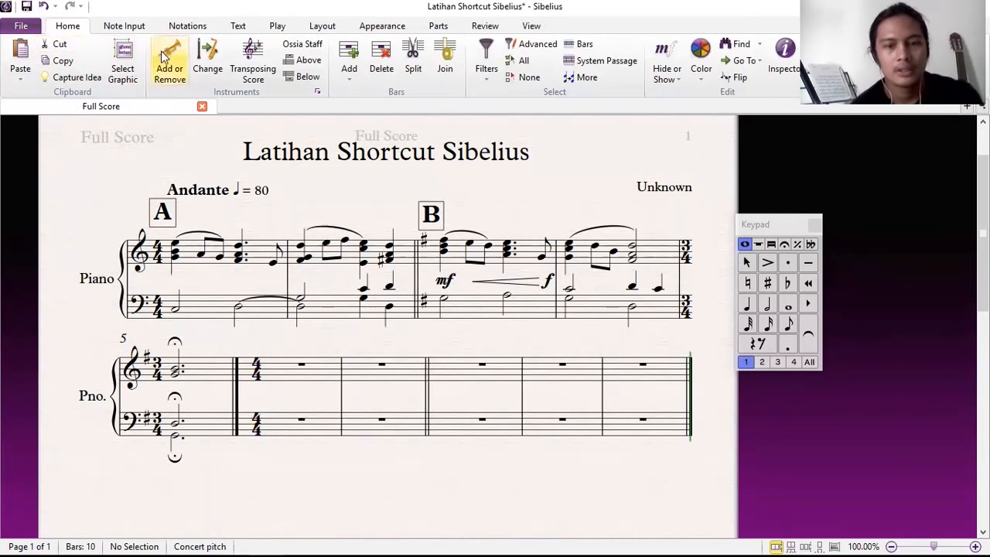
key("t")
key("Escape")
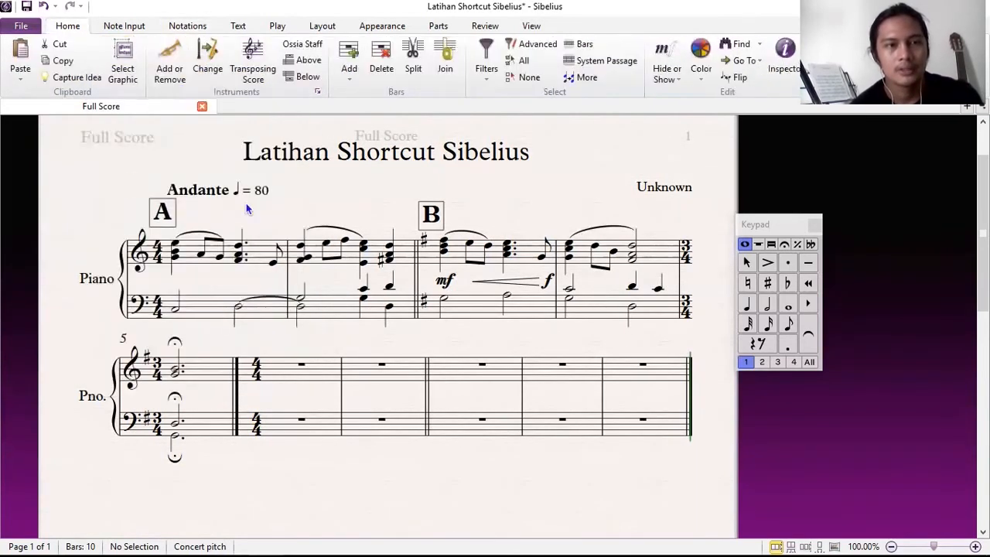
left_click(619, 371)
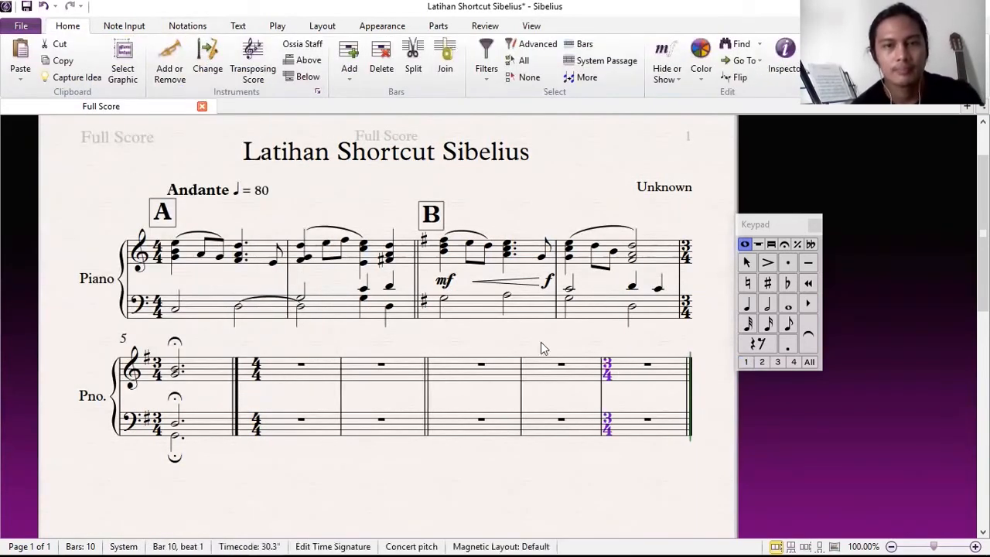
key("Escape")
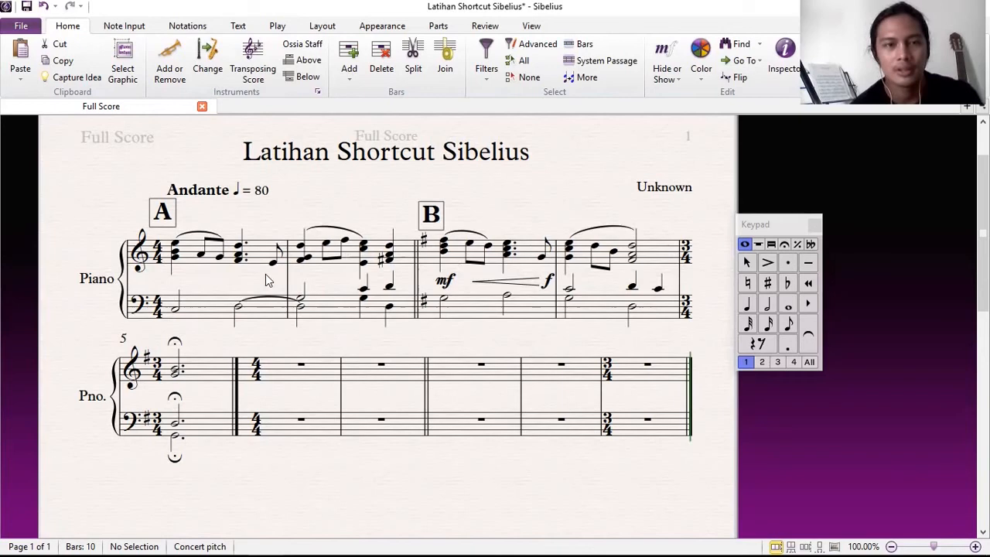
Change the key signature to C major between bars 5 and 6.
key("k")
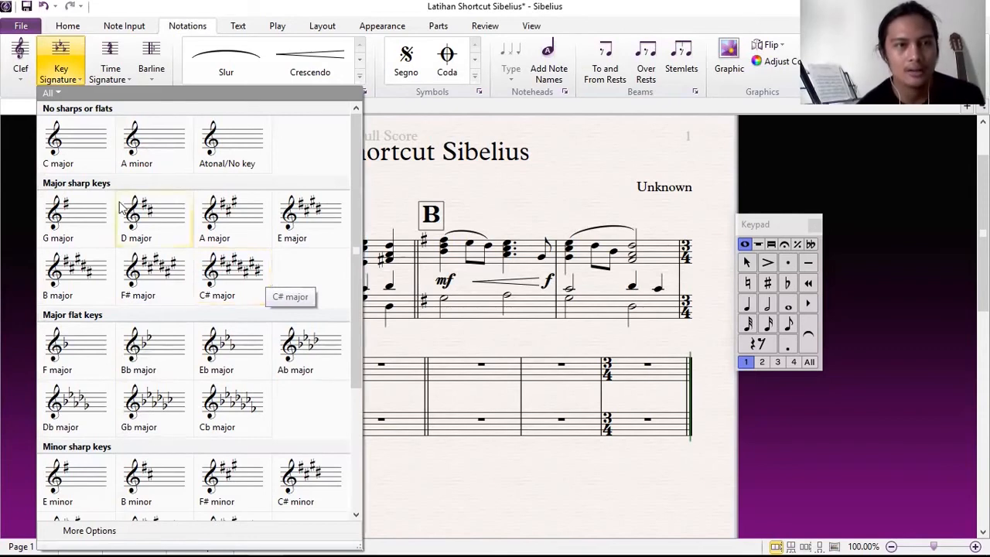
left_click(97, 145)
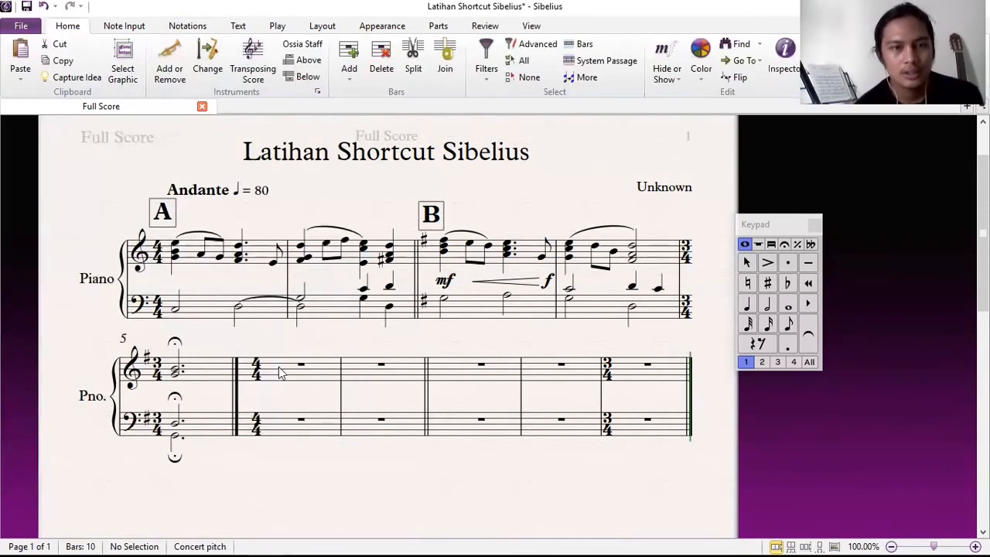
left_click(280, 373)
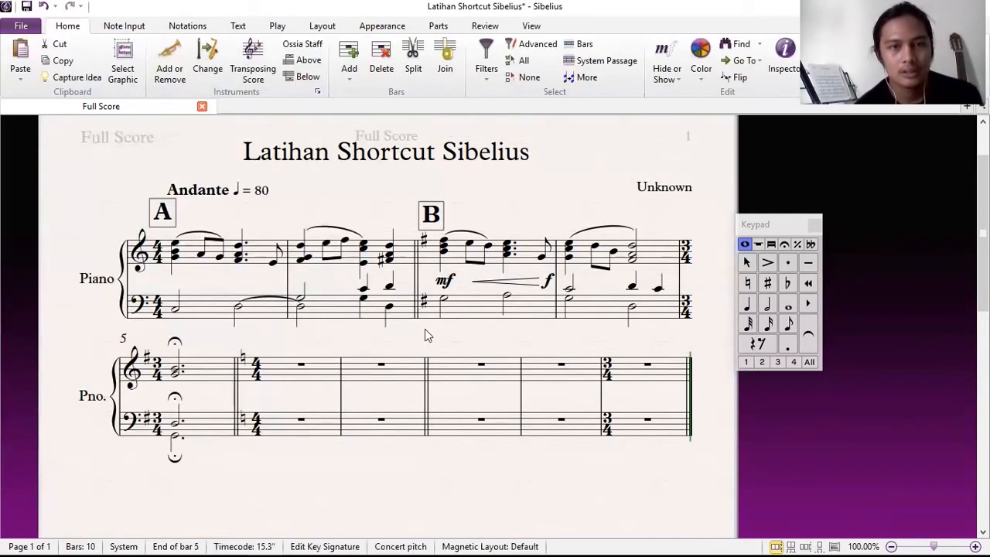
key("Escape")
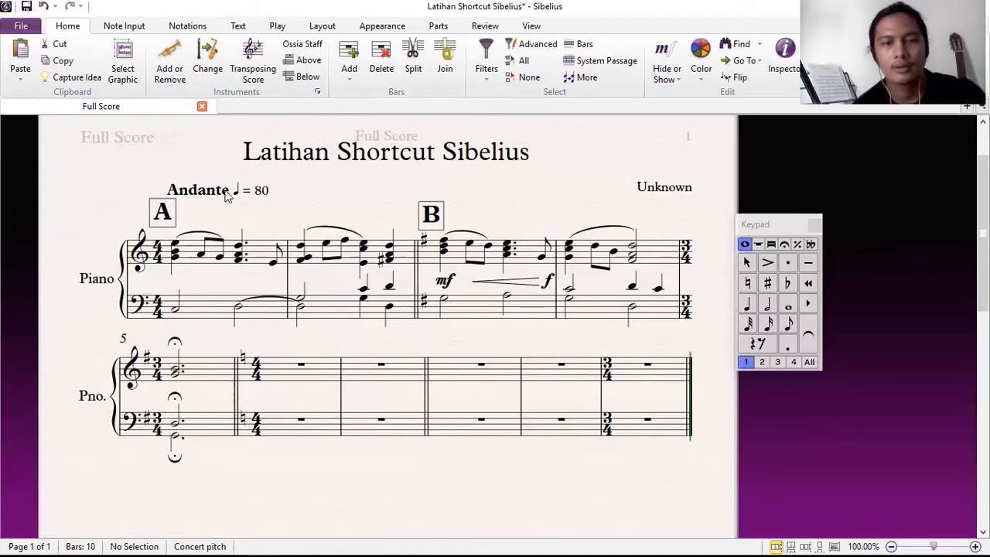
Change the key signature to G major at the double barline before bar 8.
key("k")
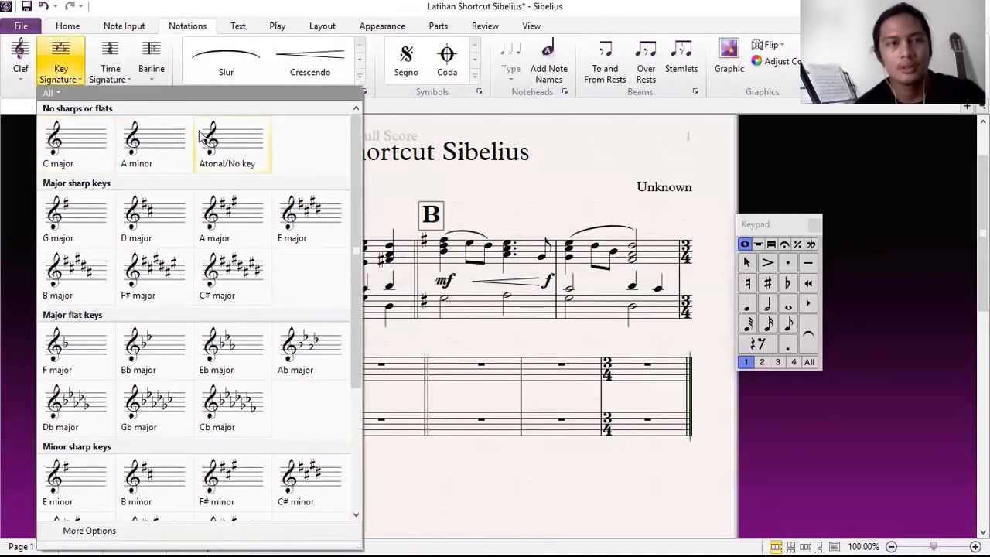
left_click(91, 225)
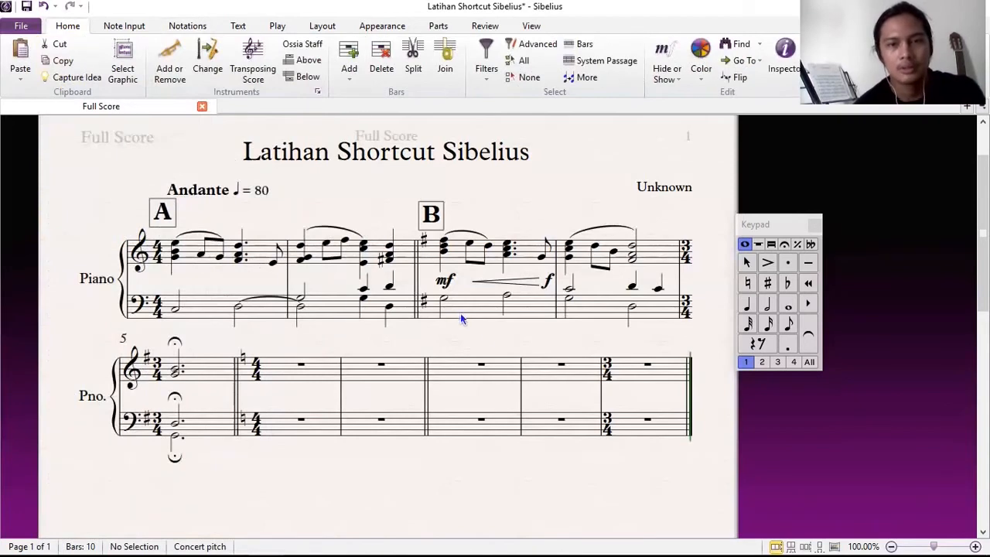
left_click(444, 365)
key("Escape")
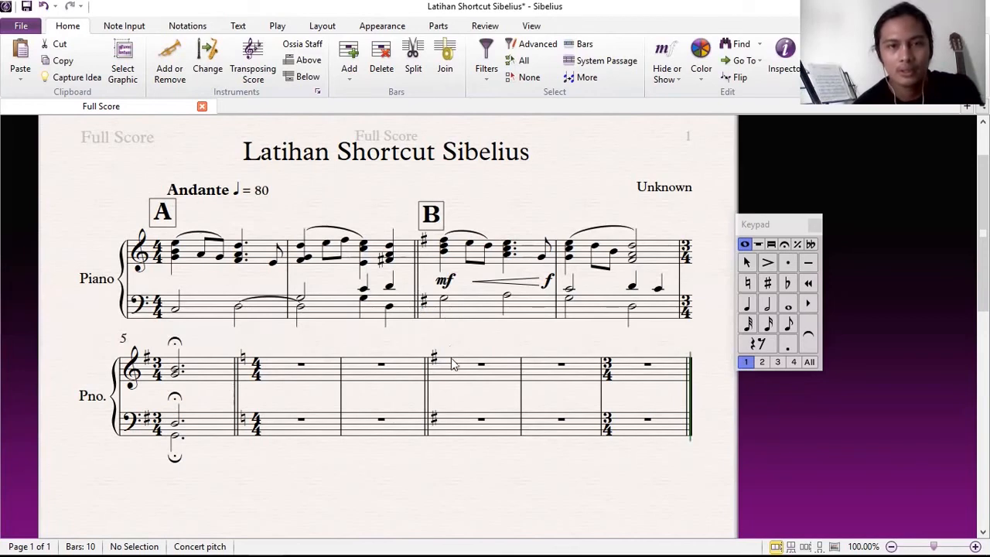
Enter bass-staff half notes: G3 and A3 in bar 8, G3 and D3 in bar 9, and G2 in bar 10.
left_click(454, 427)
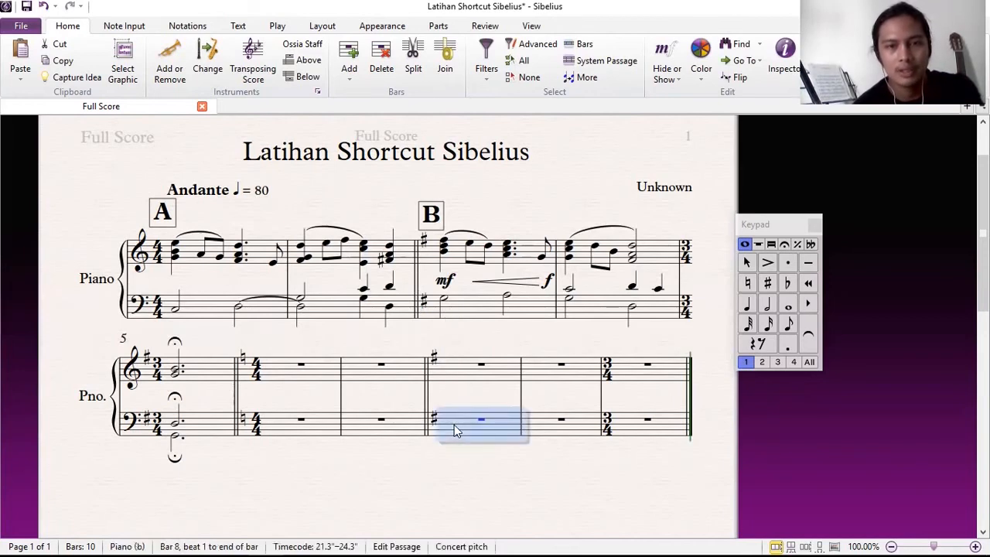
left_click(771, 305)
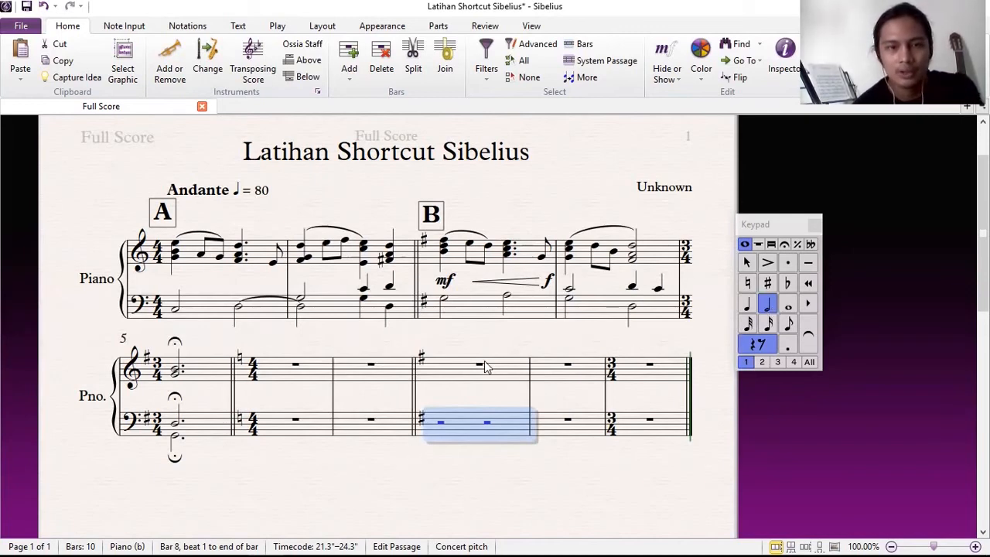
key("g")
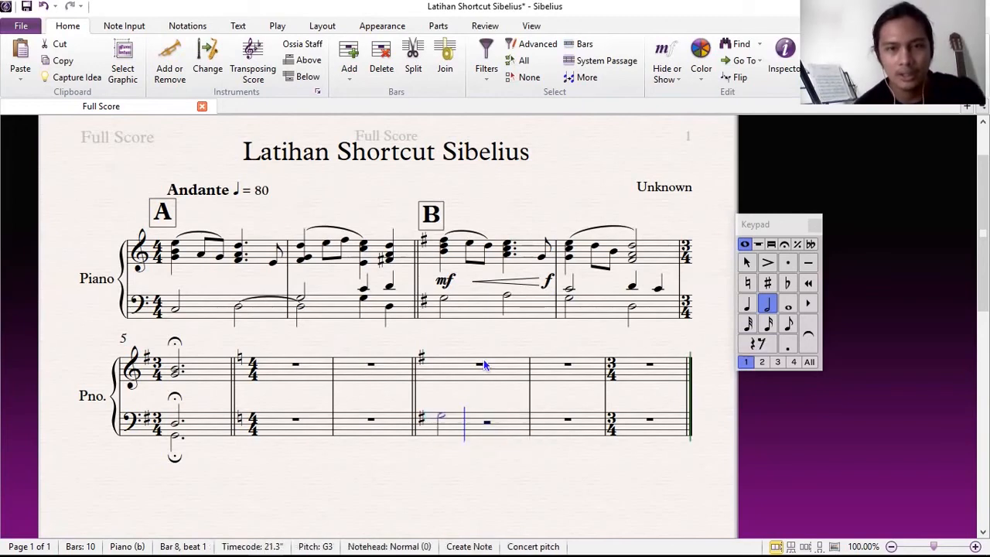
key("a")
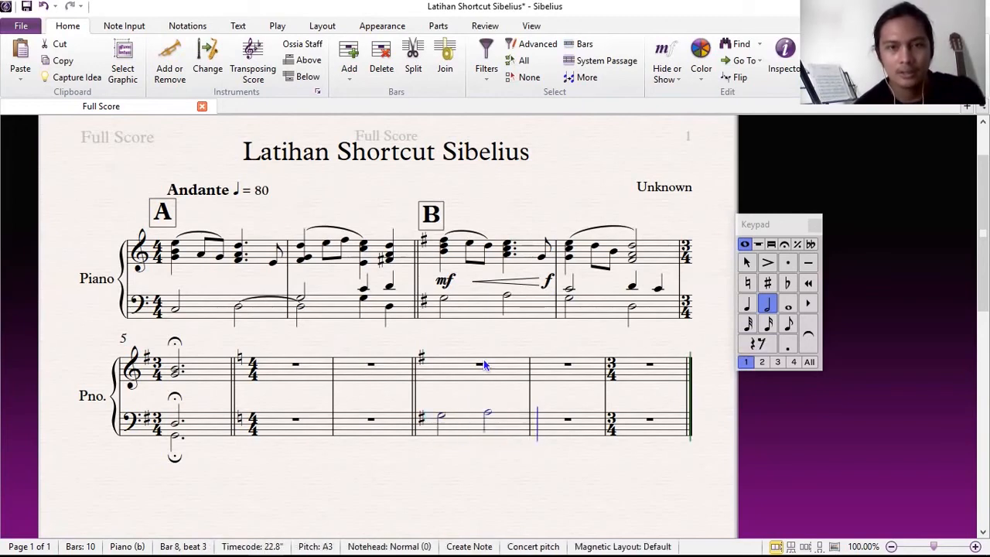
key("g")
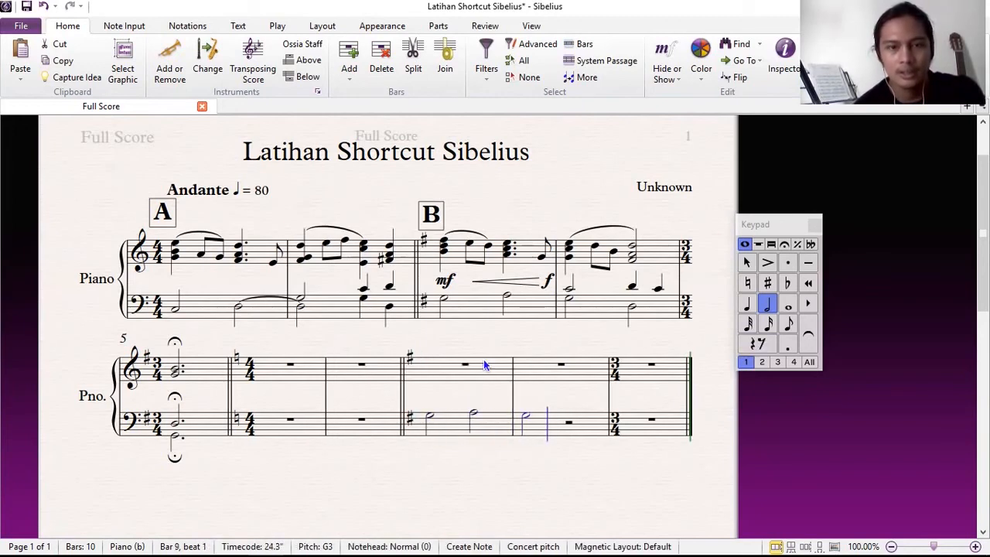
key("d")
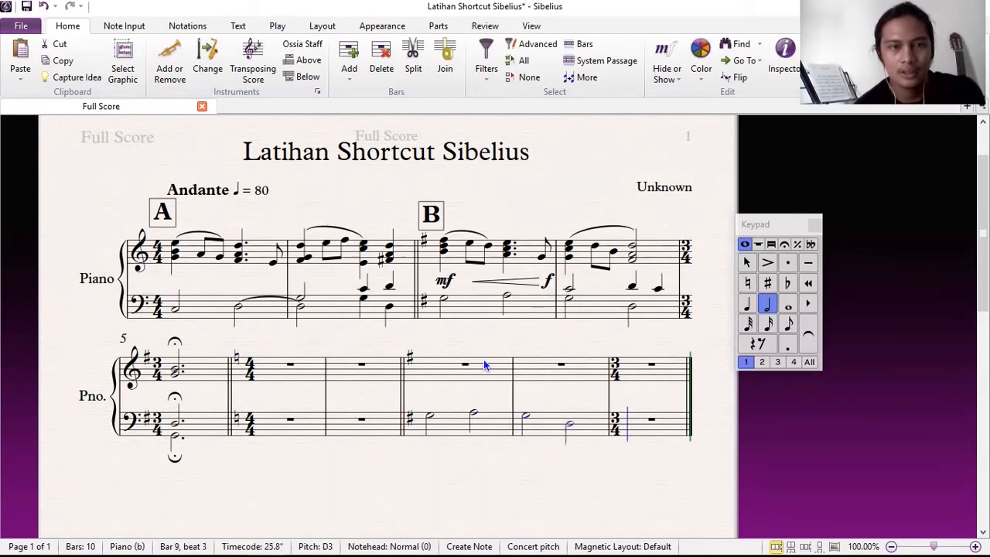
key("g")
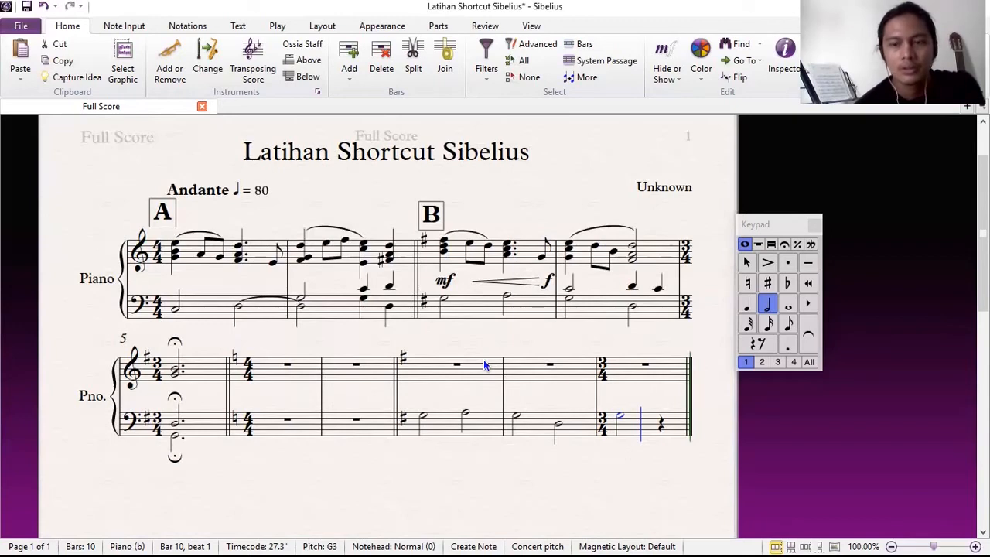
key("ctrl+Down")
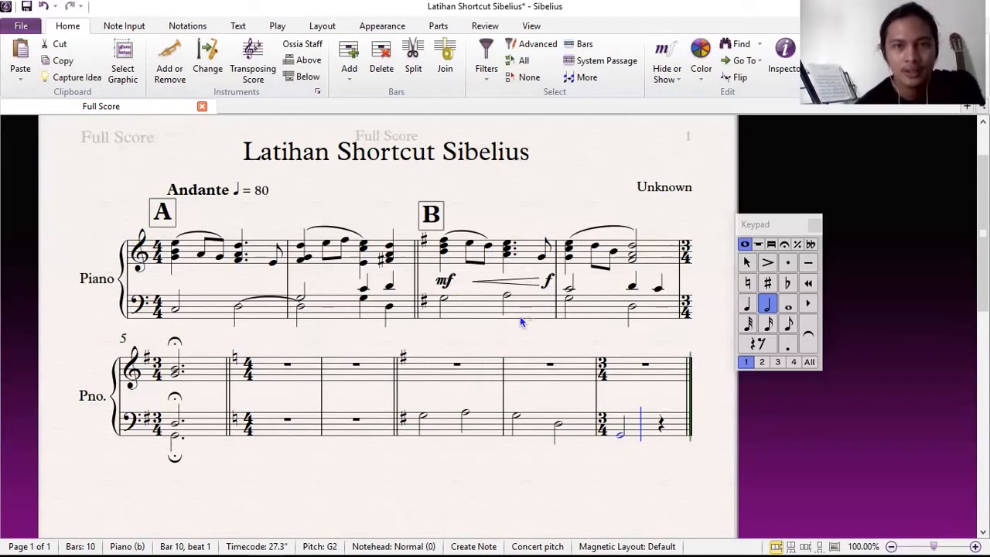
key("Escape")
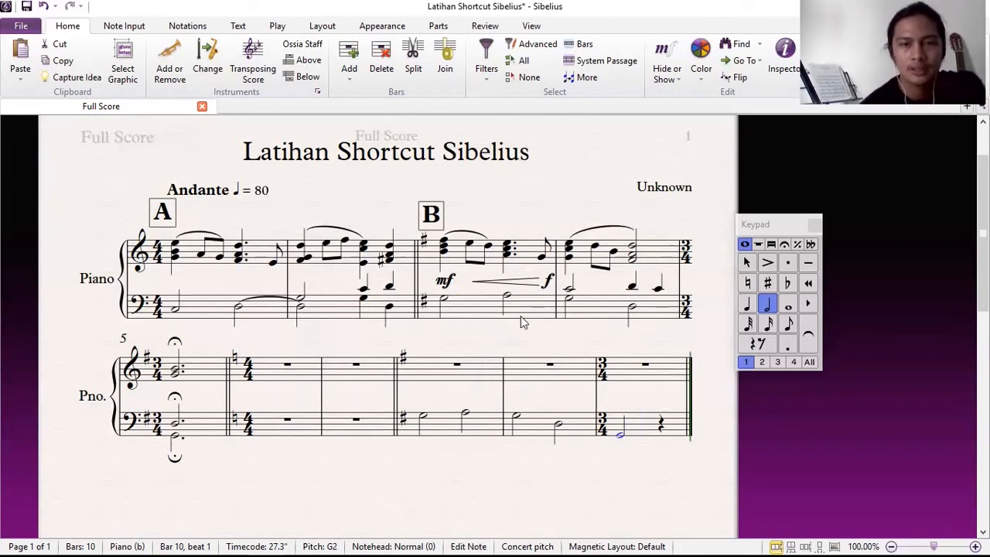
Compare the voices of the bass-staff G half notes at the start of bars 4 and 9.
left_click(570, 302)
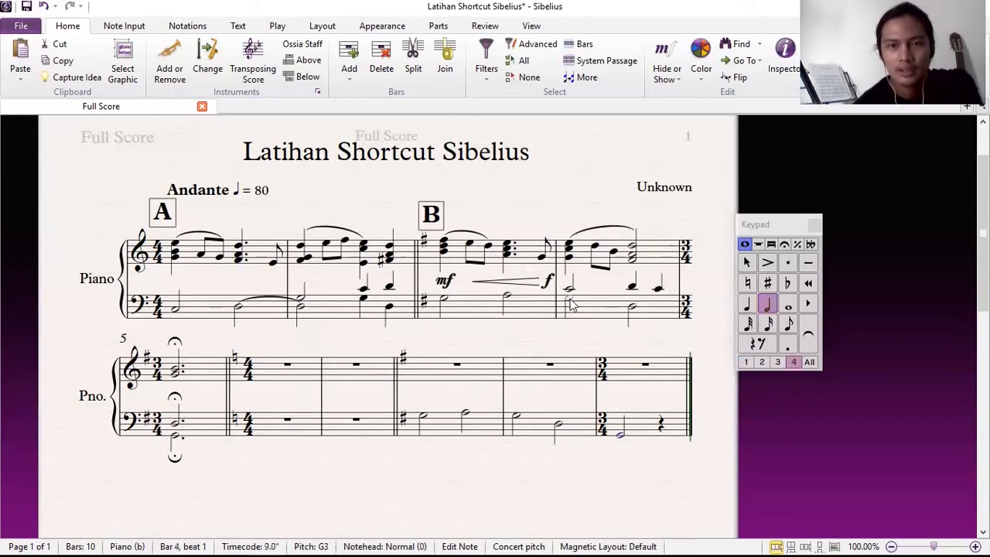
left_click(517, 418)
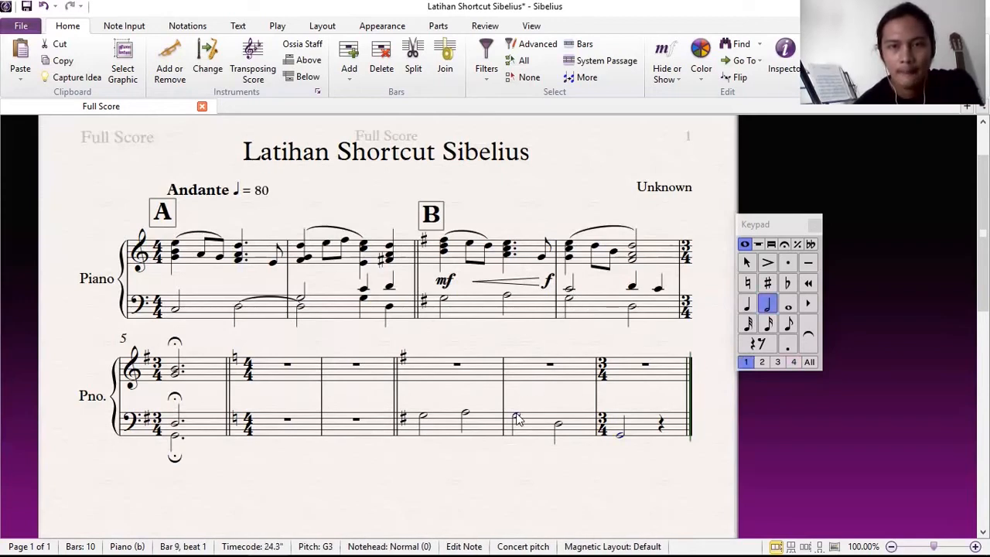
left_click(571, 303)
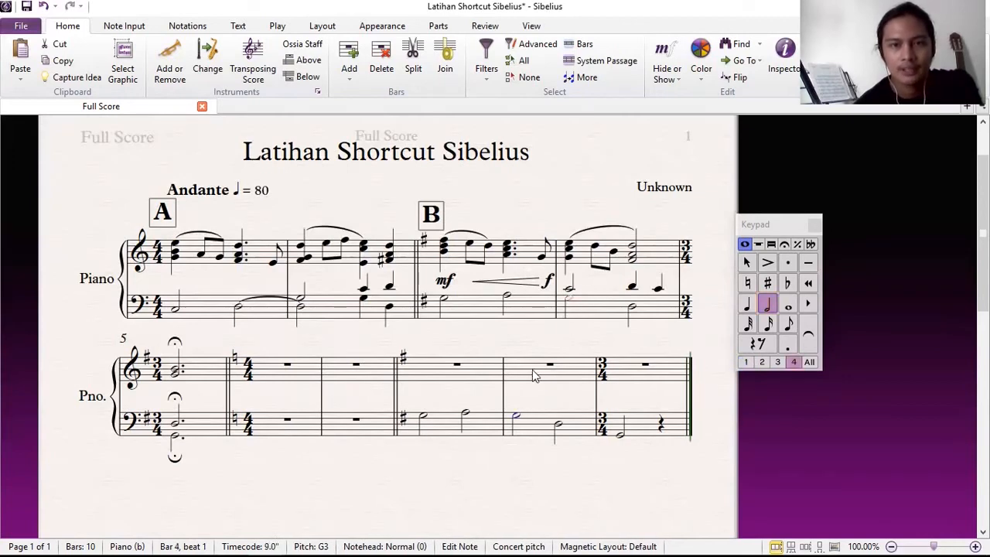
Move the bass-staff half notes G3 and D3 in bar 9 and G2 in bar 10 to voice 4.
left_click(517, 416)
left_click(512, 421)
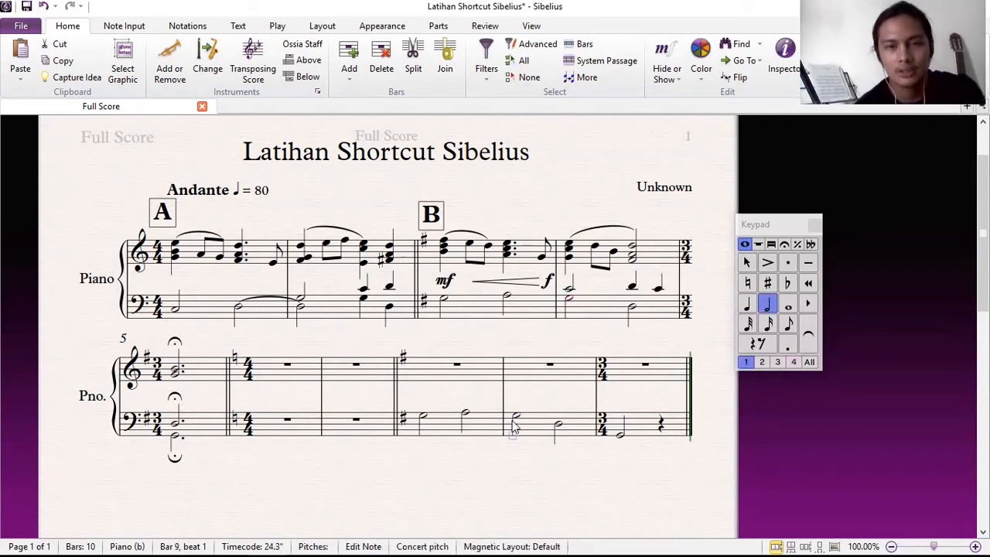
left_click(517, 418)
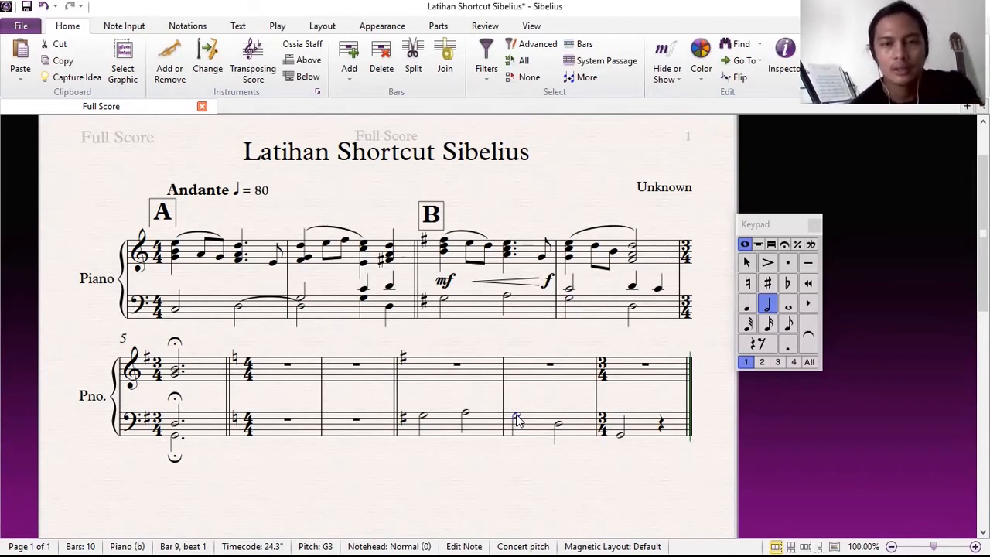
key("alt+4")
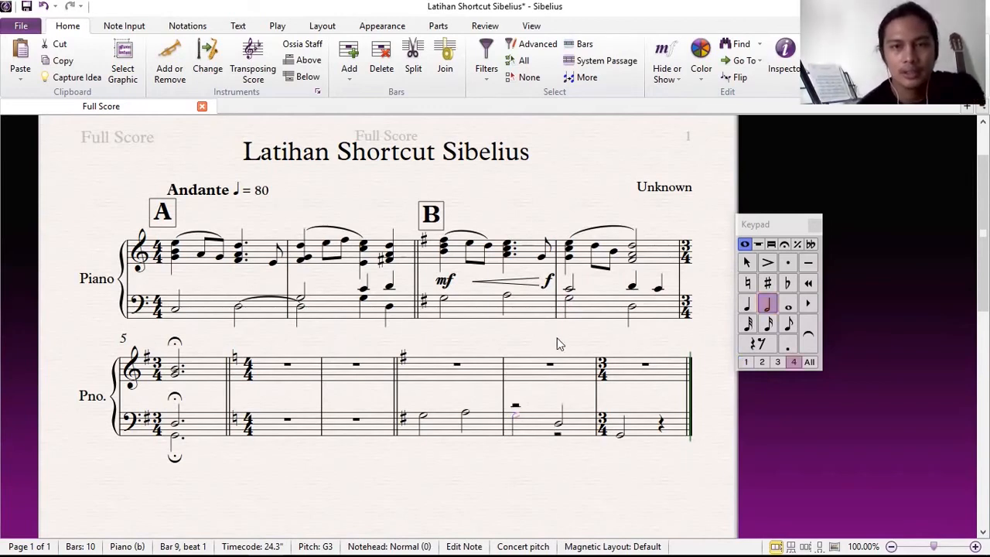
left_click(560, 428)
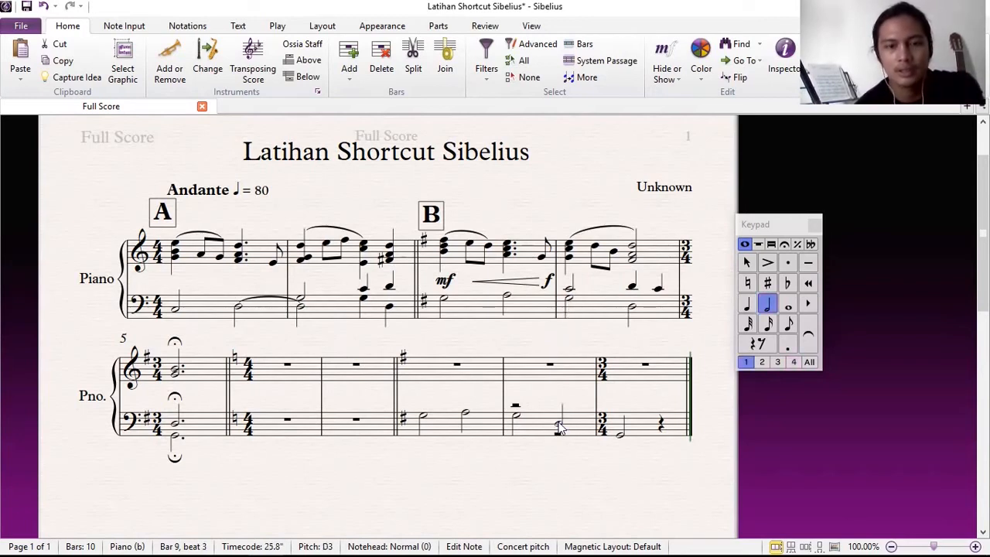
key("alt+4")
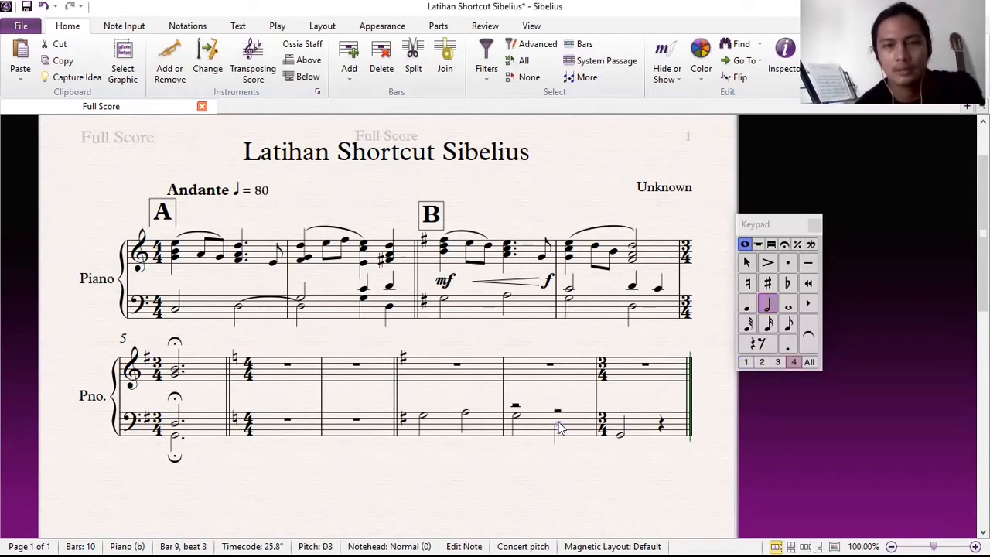
left_click(620, 435)
key("alt+4")
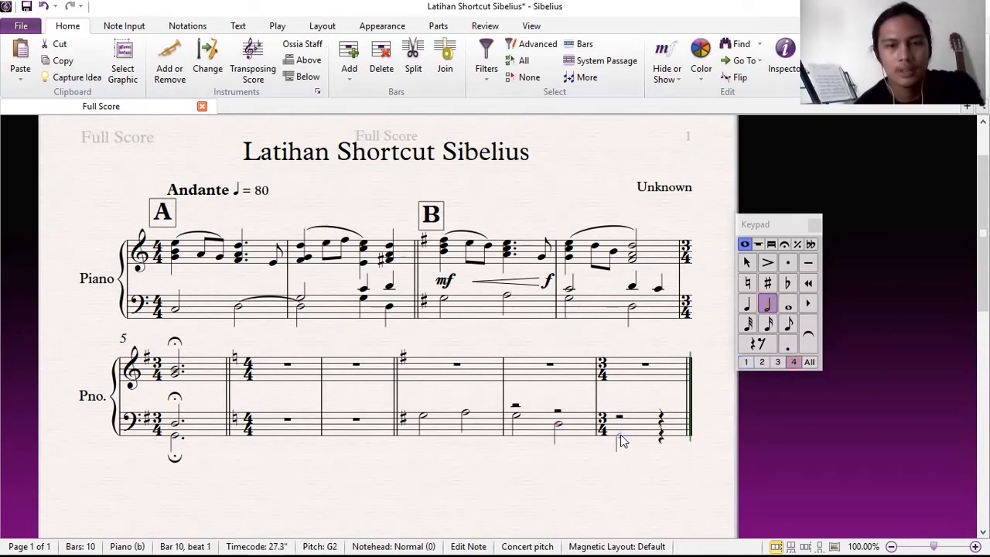
Enter a half note C4 and quarter notes D4 and C4 in voice 1 of the bass staff in bar 9.
left_click(515, 406)
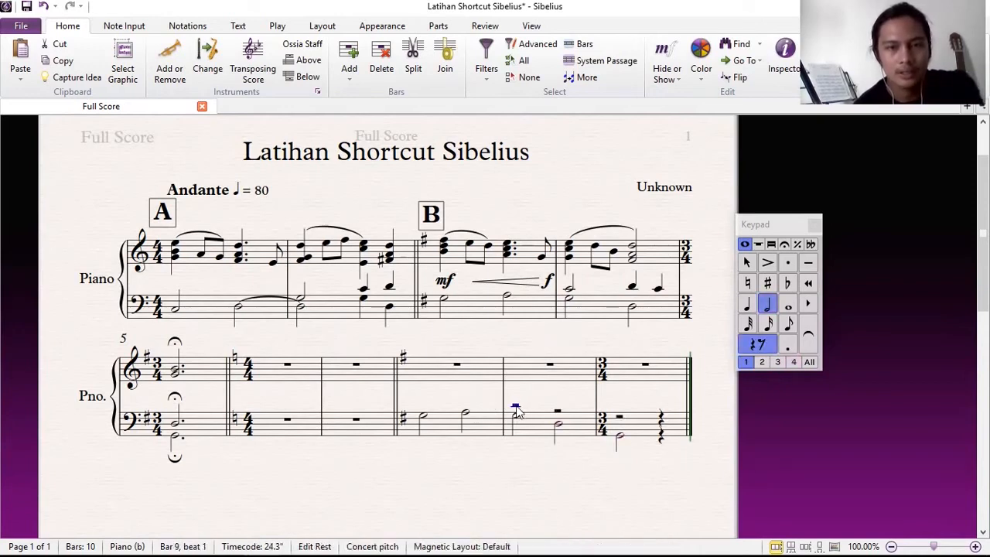
left_click(570, 293)
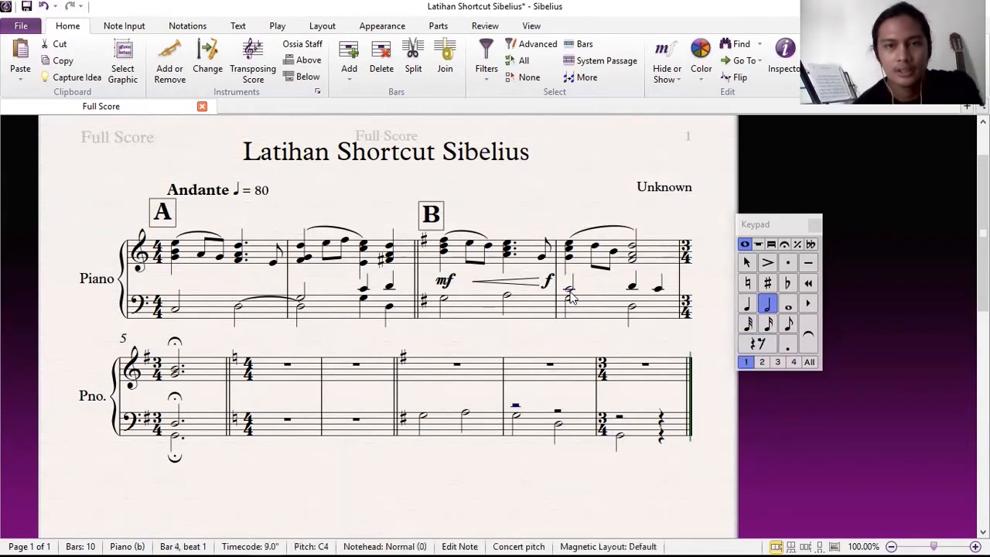
key("Escape")
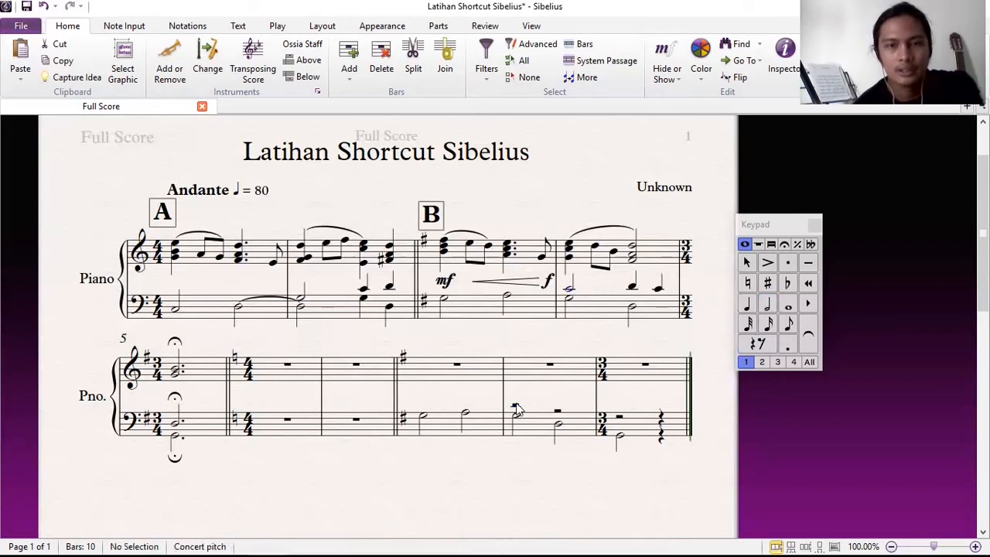
left_click(517, 406)
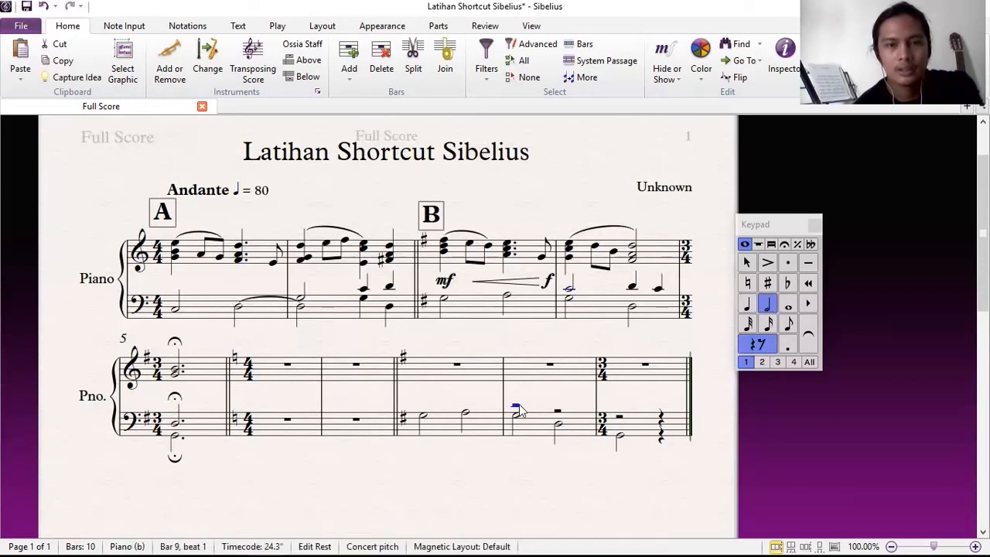
key("c")
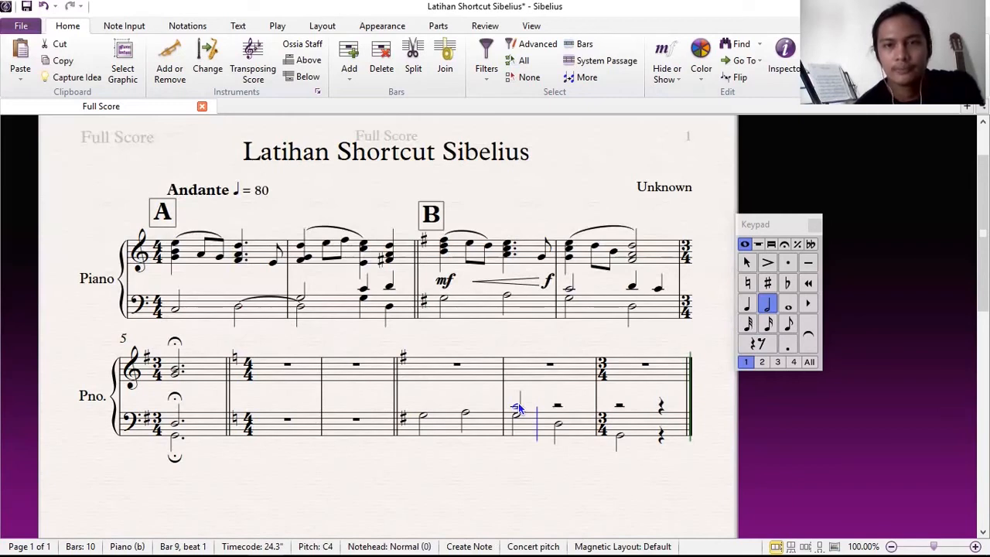
key("Right")
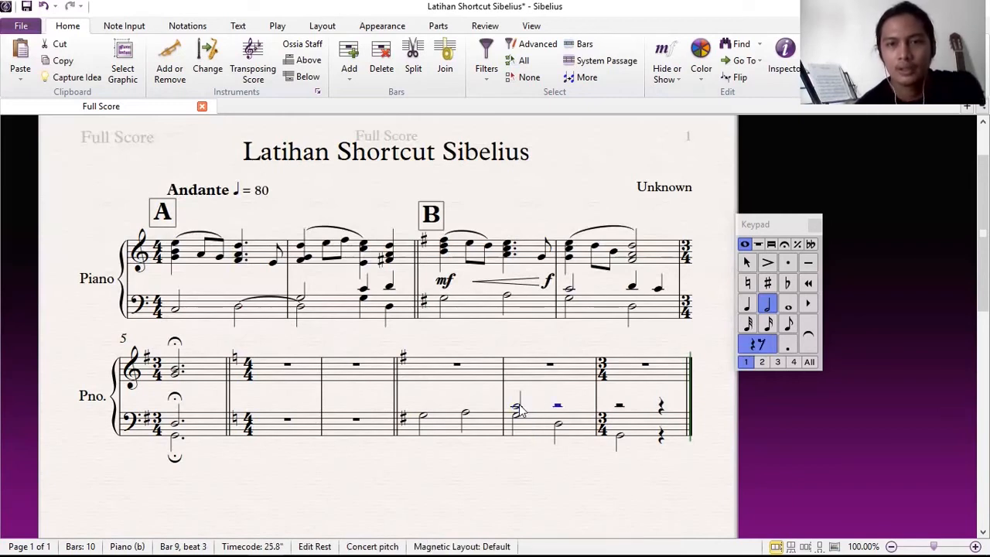
left_click(751, 307)
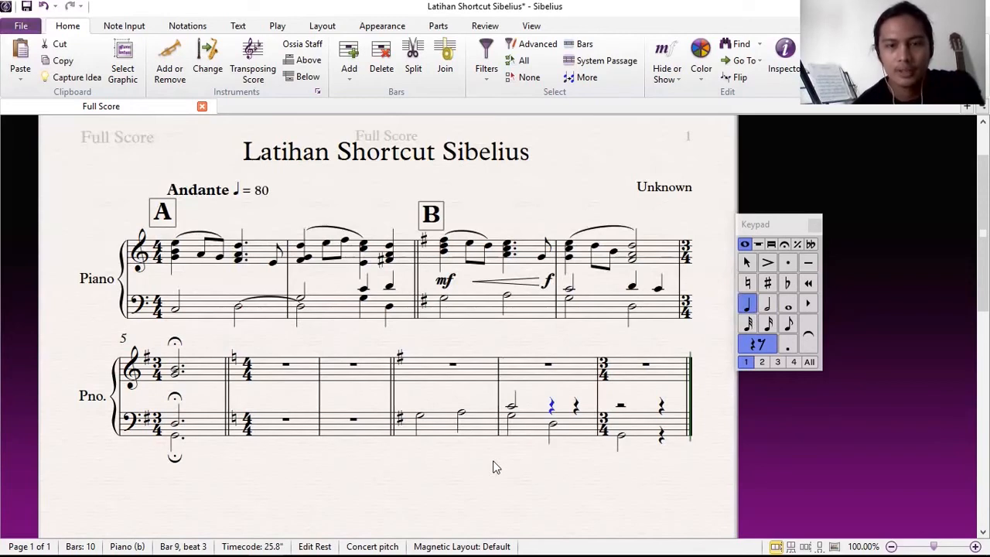
key("d")
key("c")
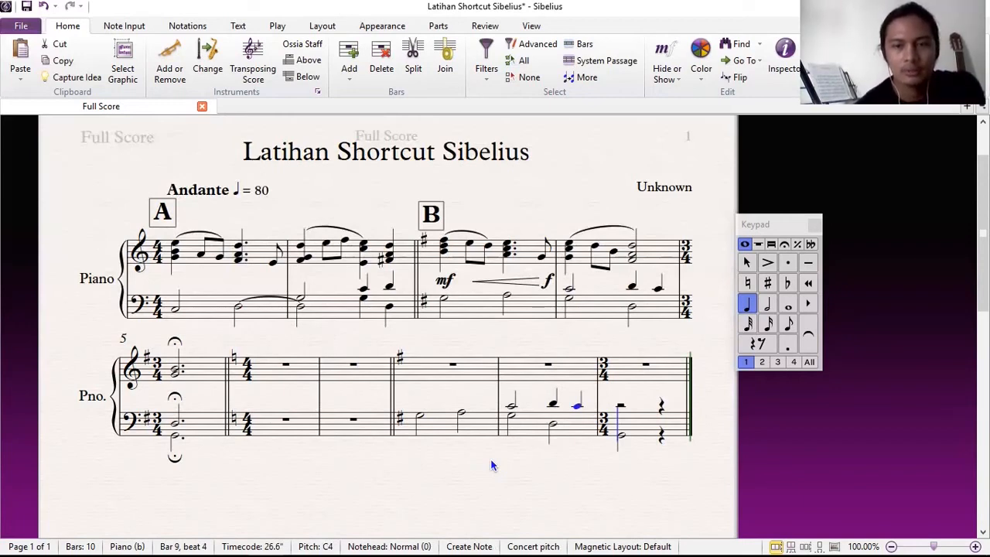
Enter D3 in voice 1 above the bass-staff G2 in bar 10 and make both notes dotted half notes.
key("Right")
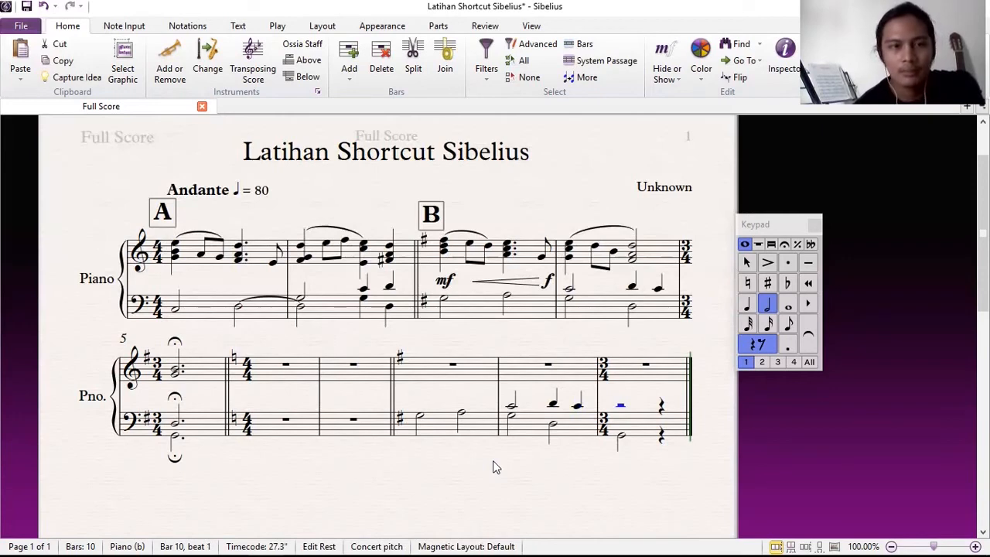
key("d")
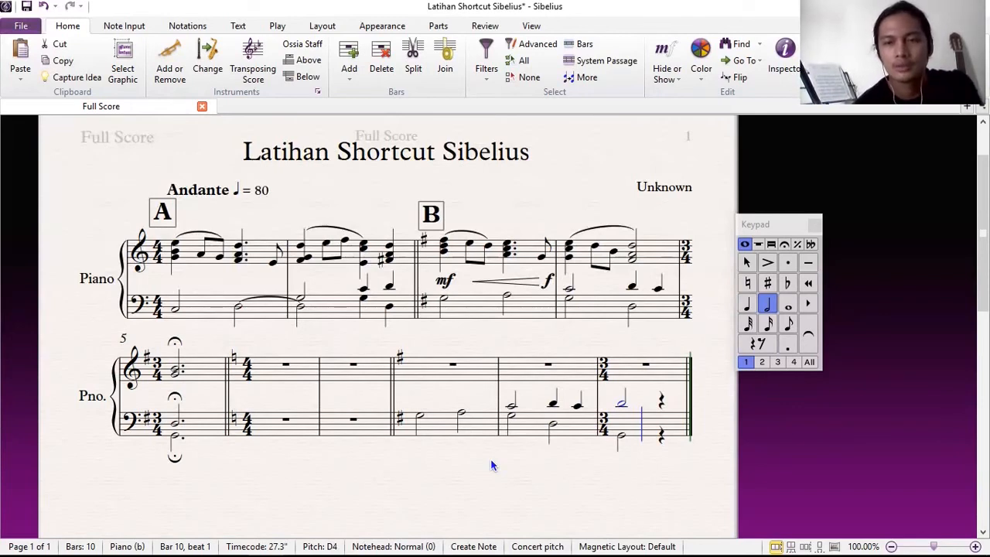
key("ctrl+Down")
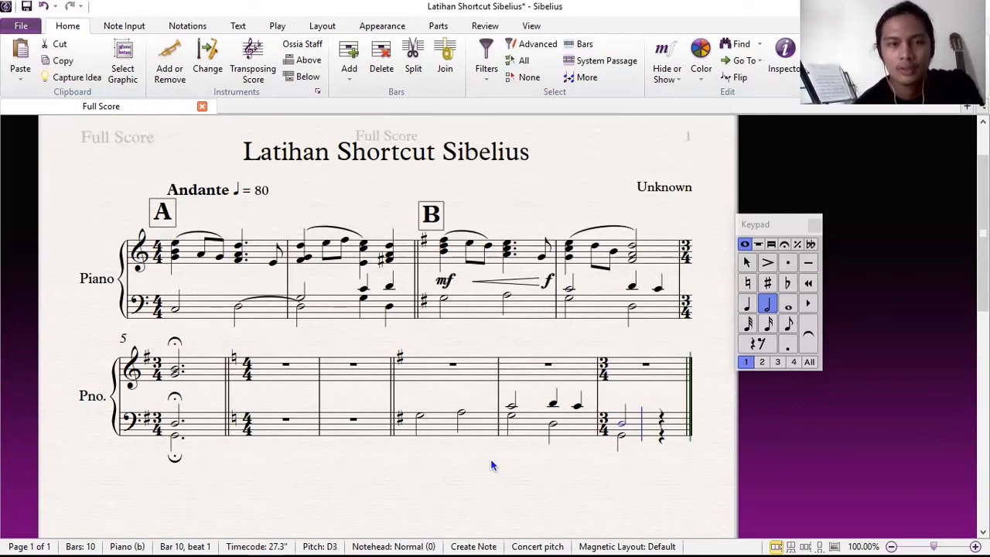
key("Escape")
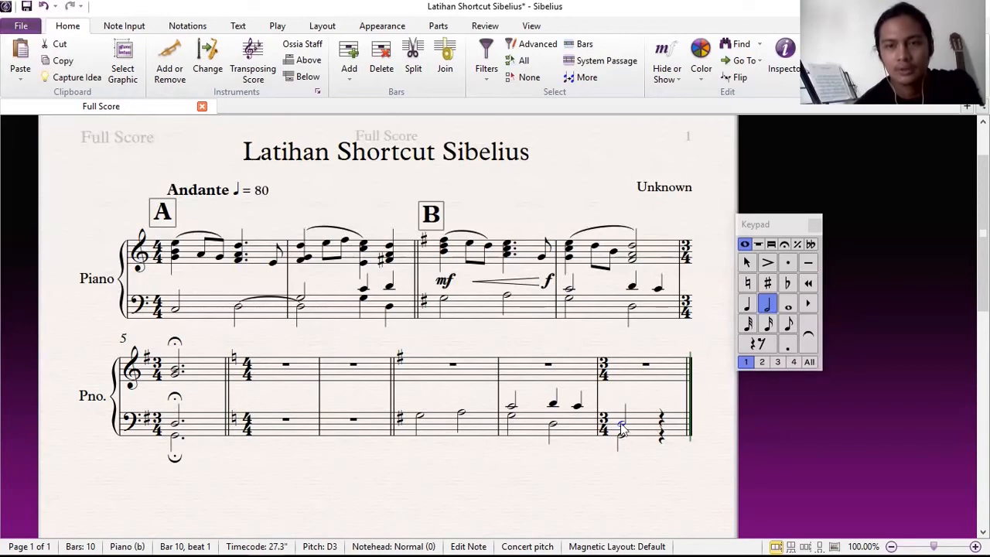
left_click(790, 350)
key("alt+Down")
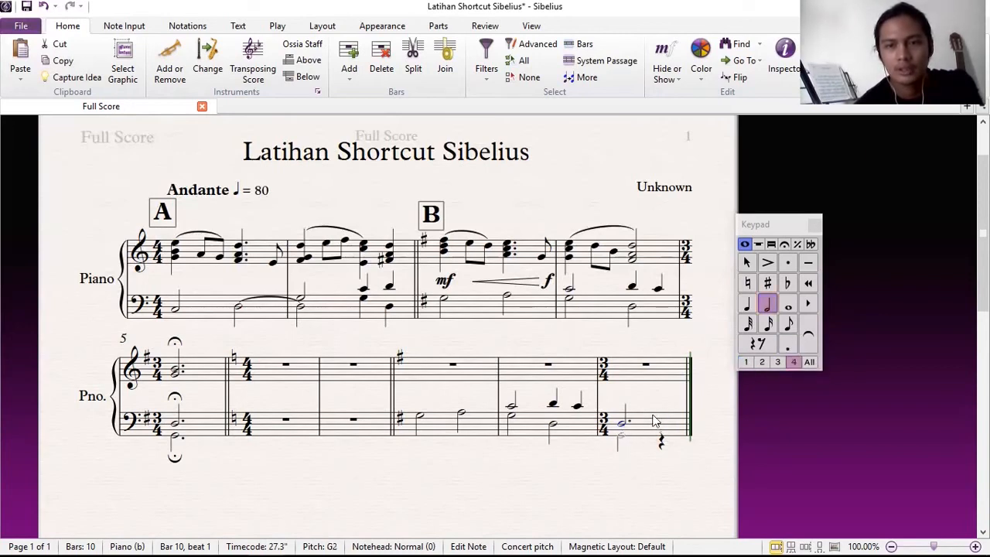
left_click(790, 348)
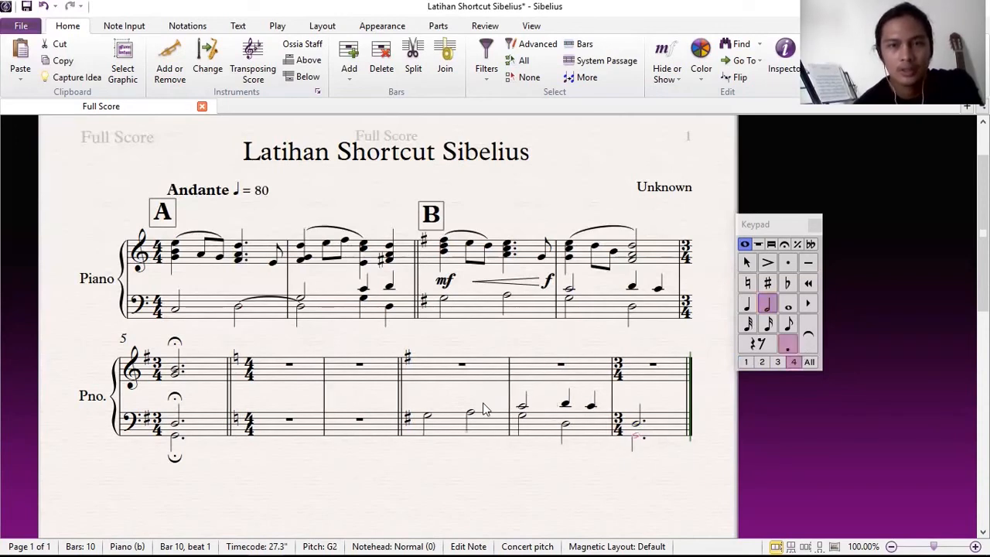
Enter a quarter-note chord B4, D5 and F#5, followed by eighth notes E5 and D5, in the treble staff of bar 8.
left_click(428, 374)
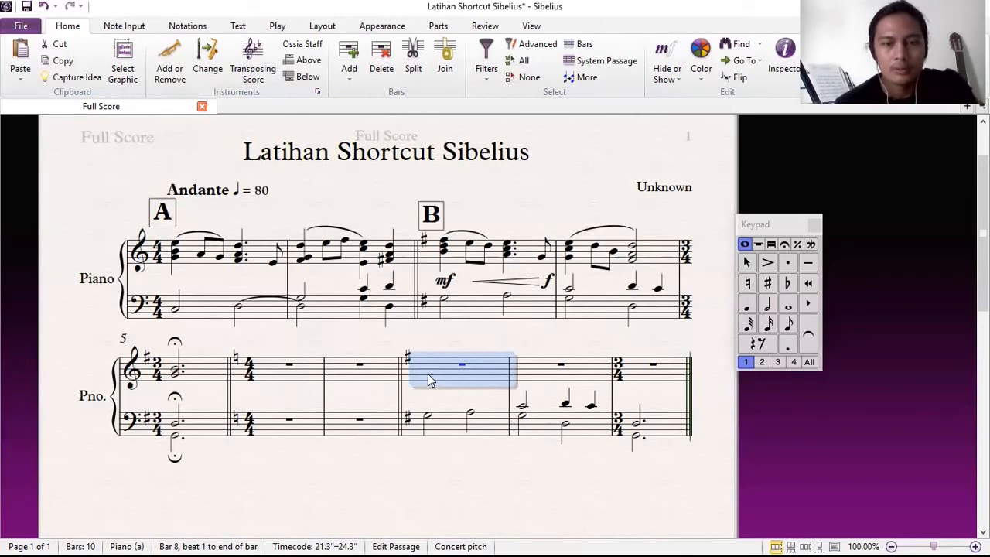
key("b")
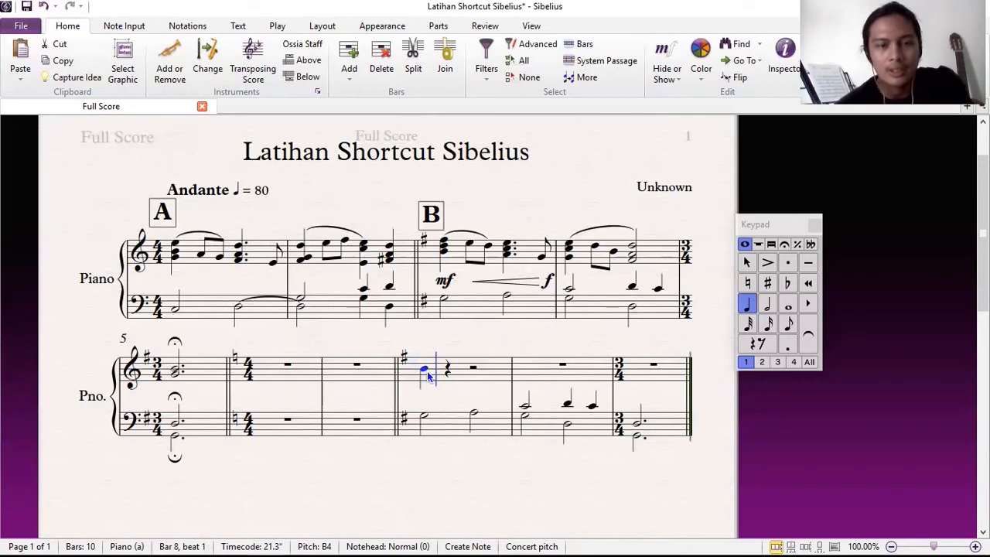
key("3")
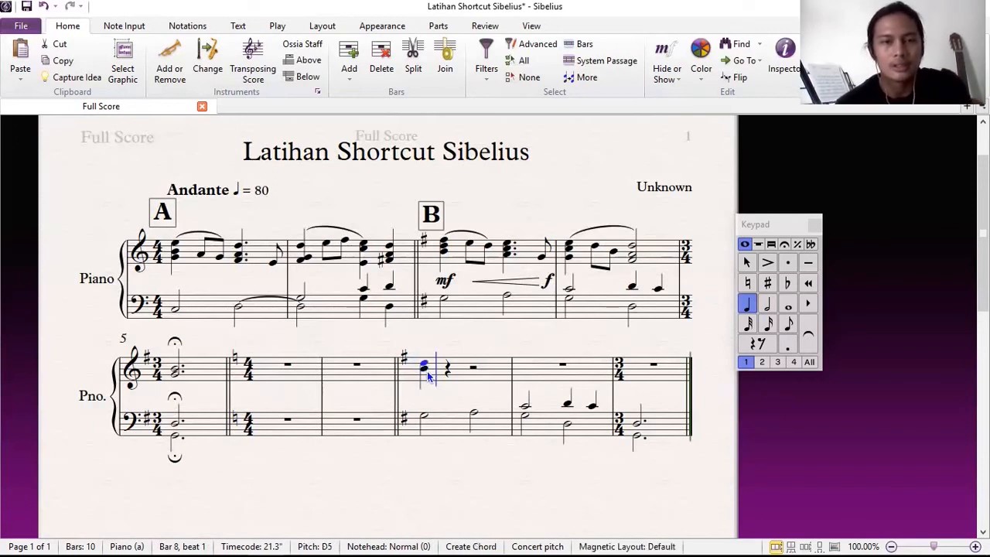
key("3")
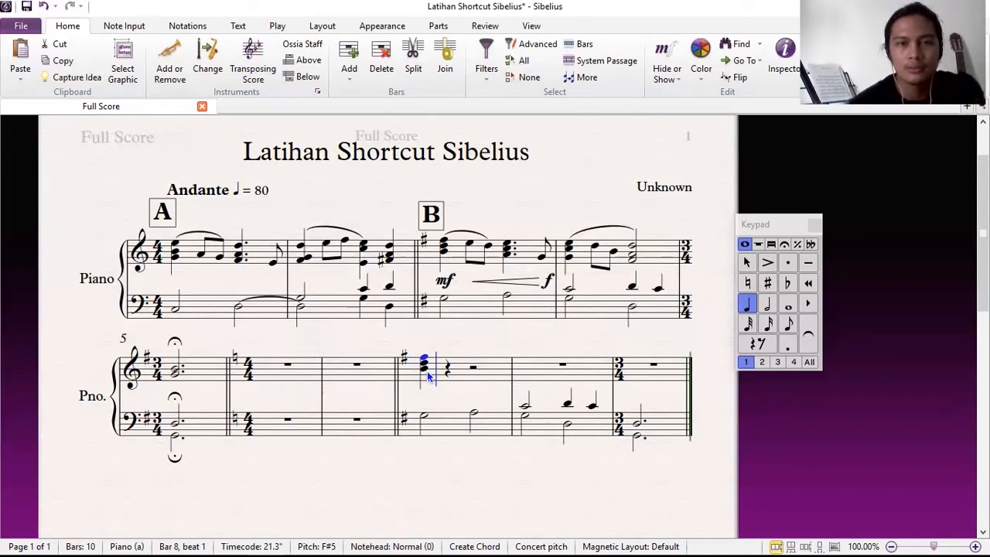
key("Escape")
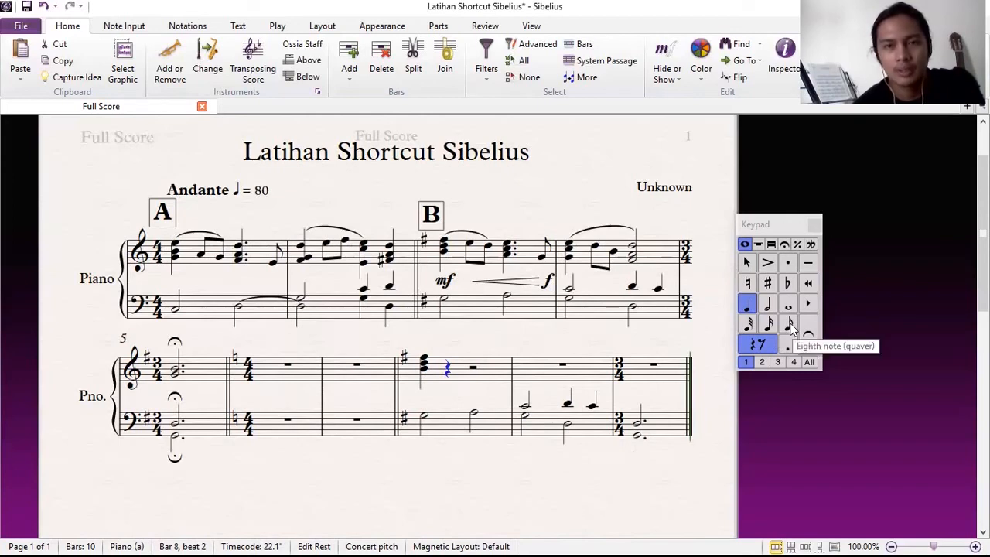
left_click(789, 326)
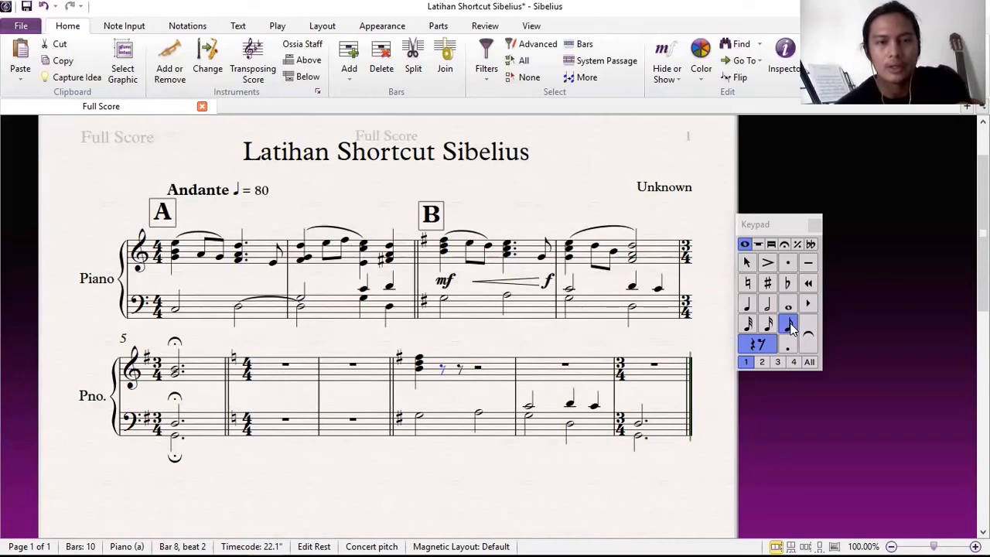
key("e")
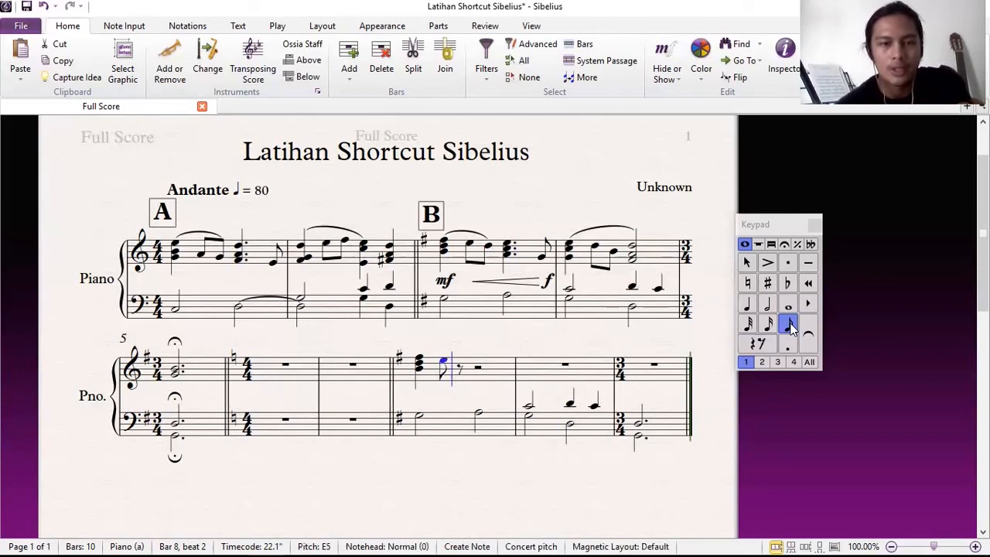
key("d")
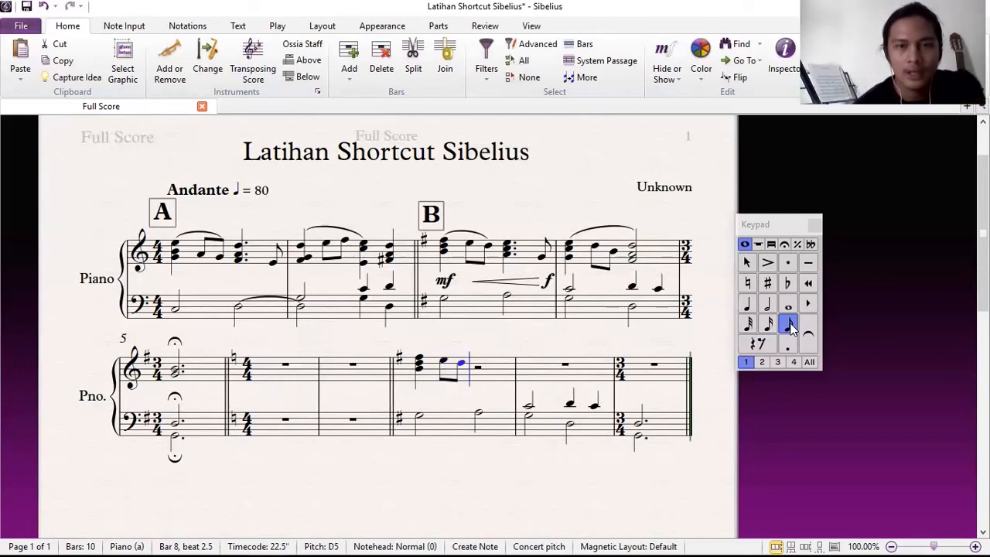
Enter a dotted quarter-note chord of E5, C5 and A4 on beat 3 of bar 8 in the treble staff.
key("Right")
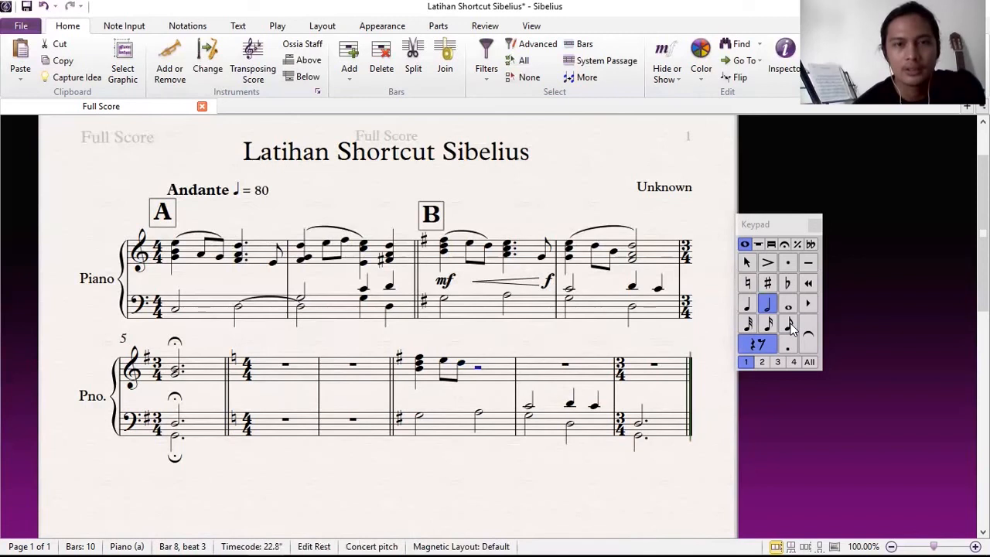
left_click(748, 306)
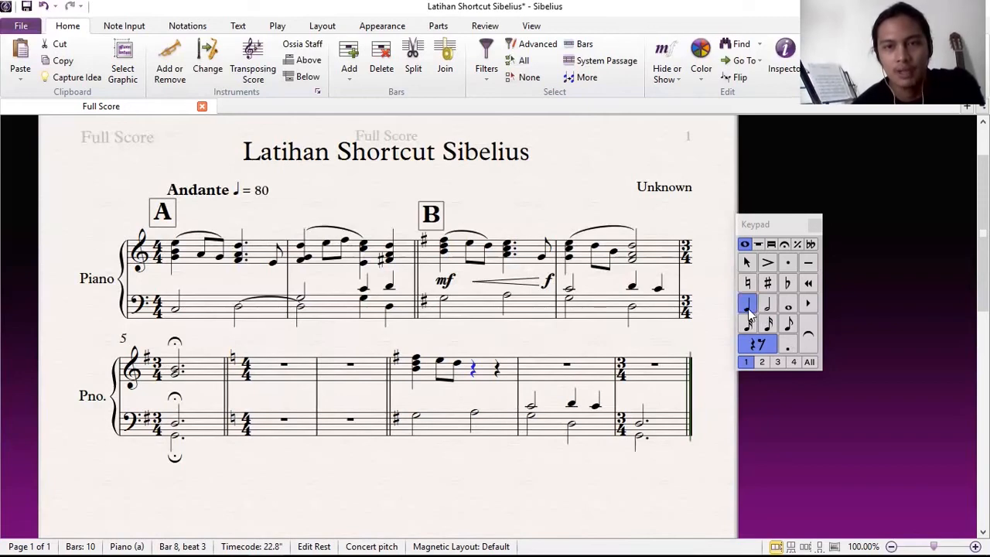
left_click(789, 346)
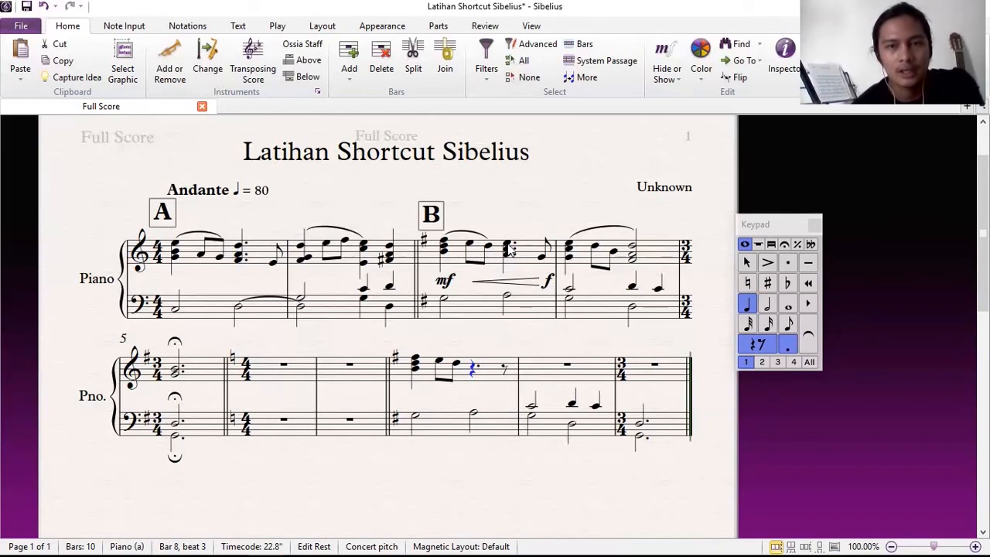
key("e")
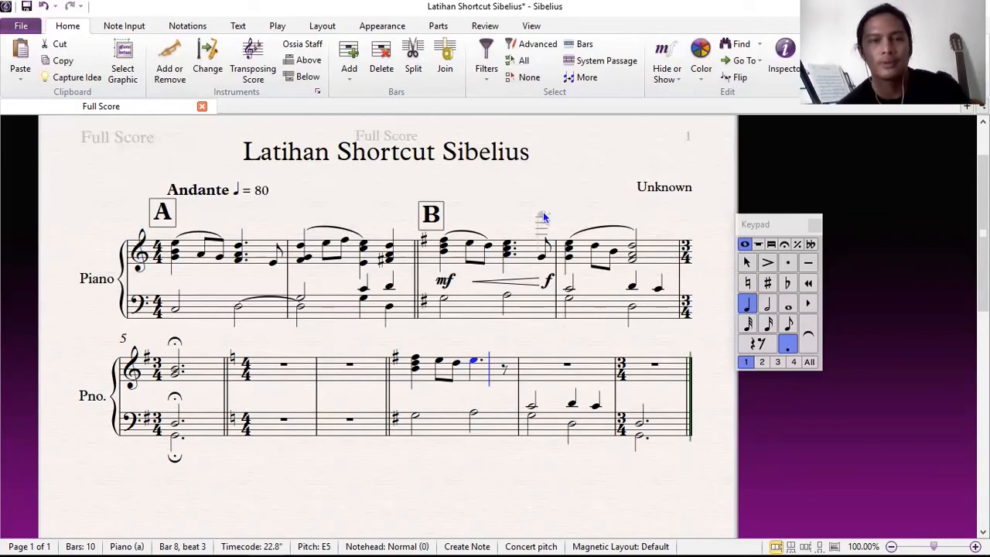
key("shift+3")
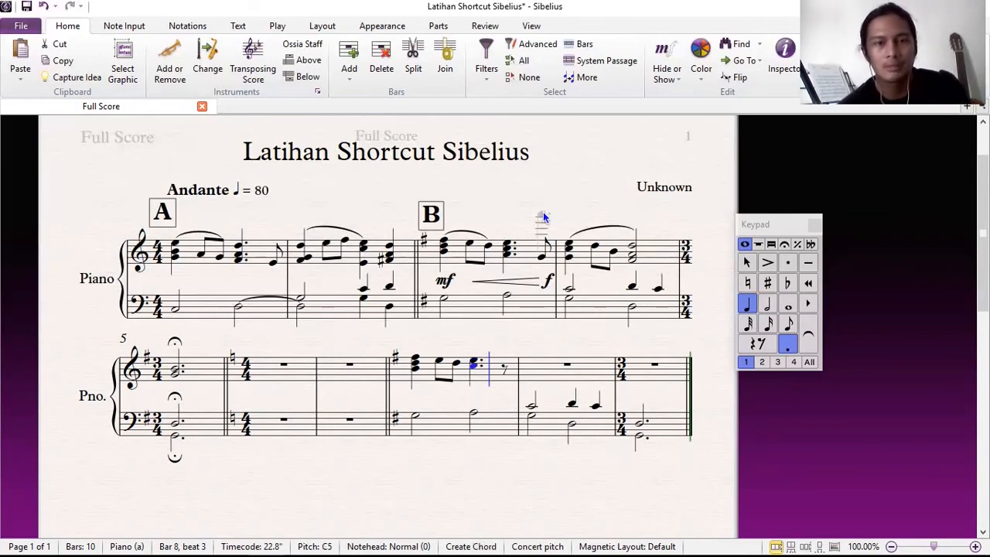
key("shift+alt+3")
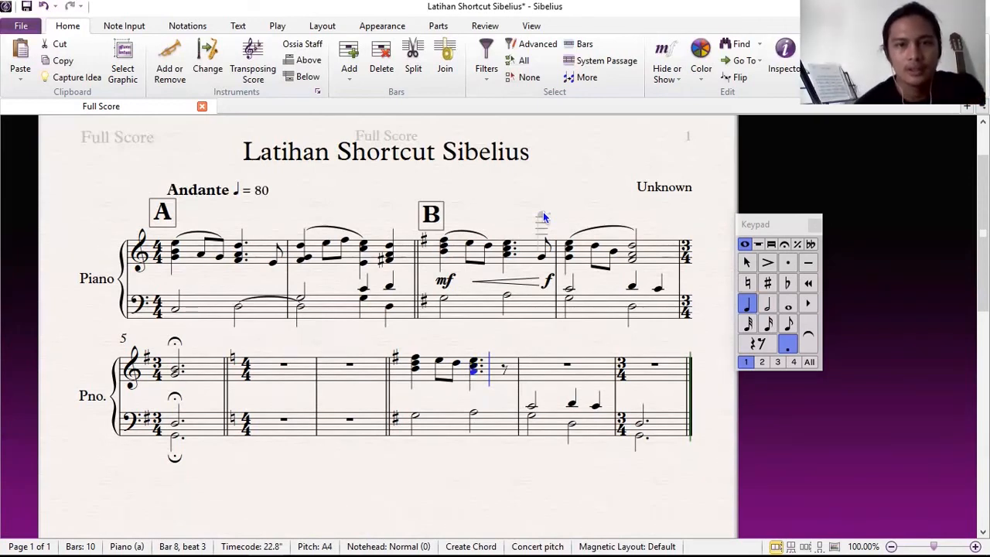
key("Right")
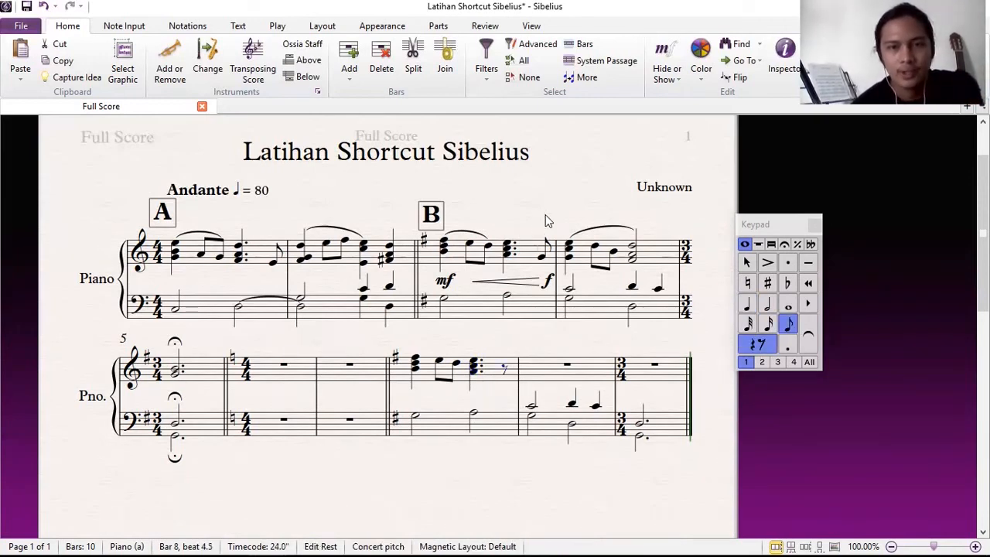
Enter an eighth note G4 at the end of bar 8 and a quarter-note chord G4, C5 and E5 on beat 1 of bar 9, treble staff.
key("g")
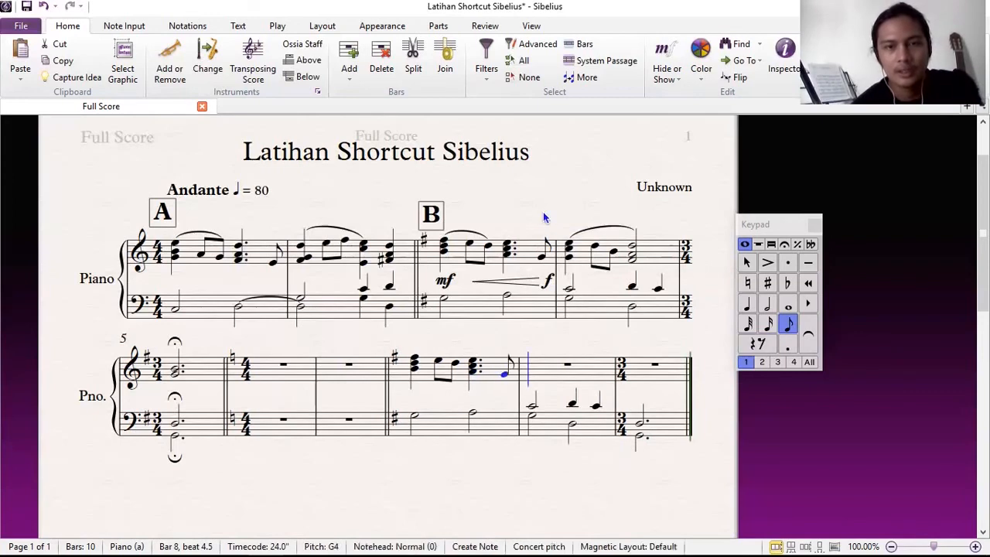
key("Right")
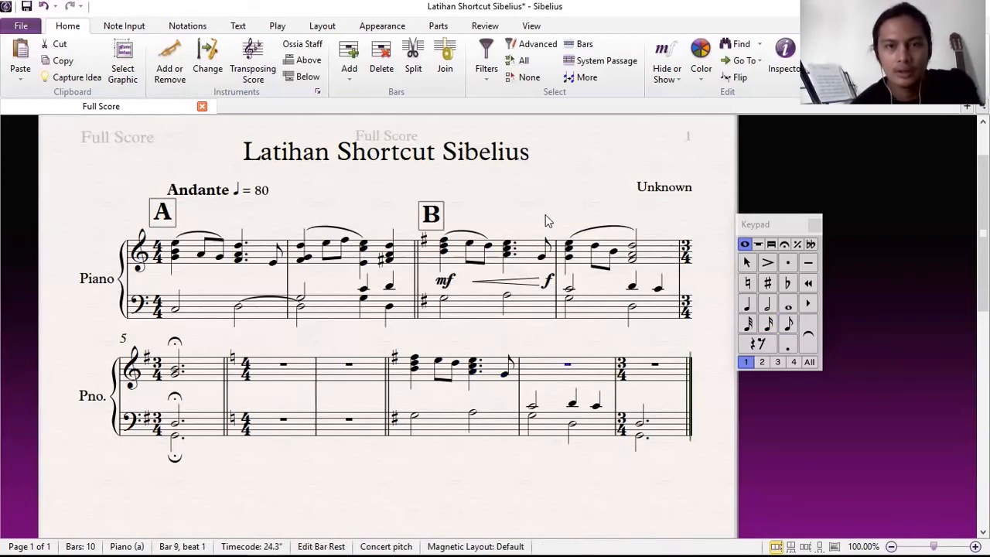
key("4")
key("g")
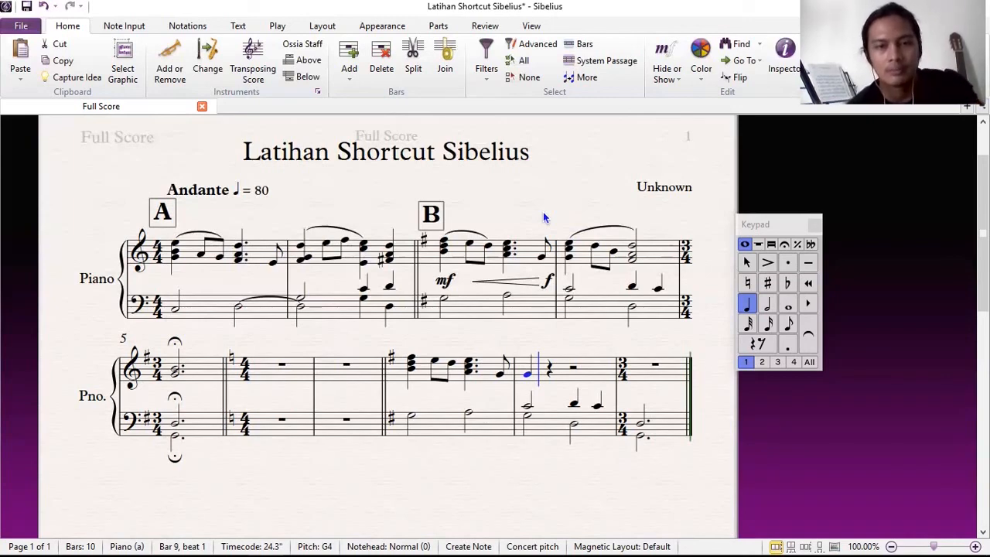
key("4")
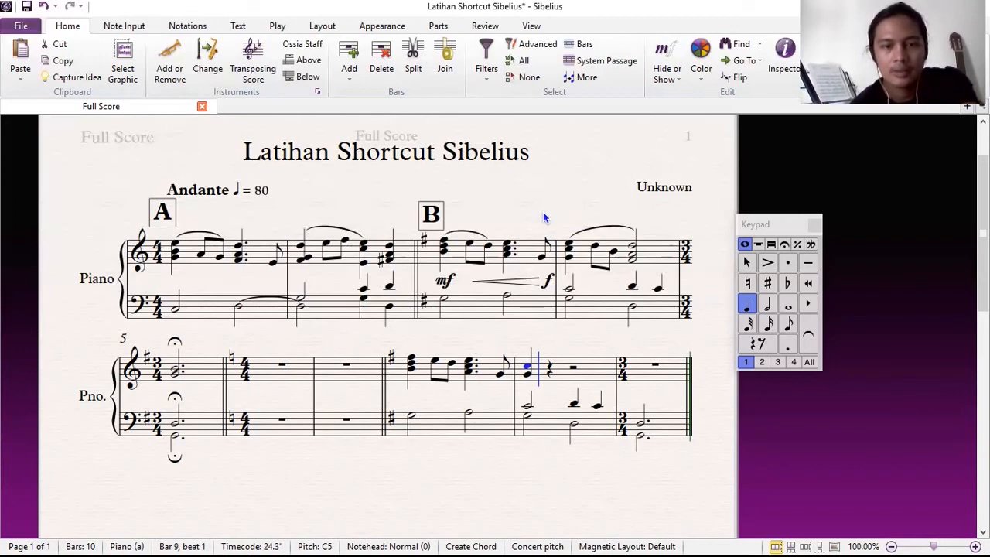
key("3")
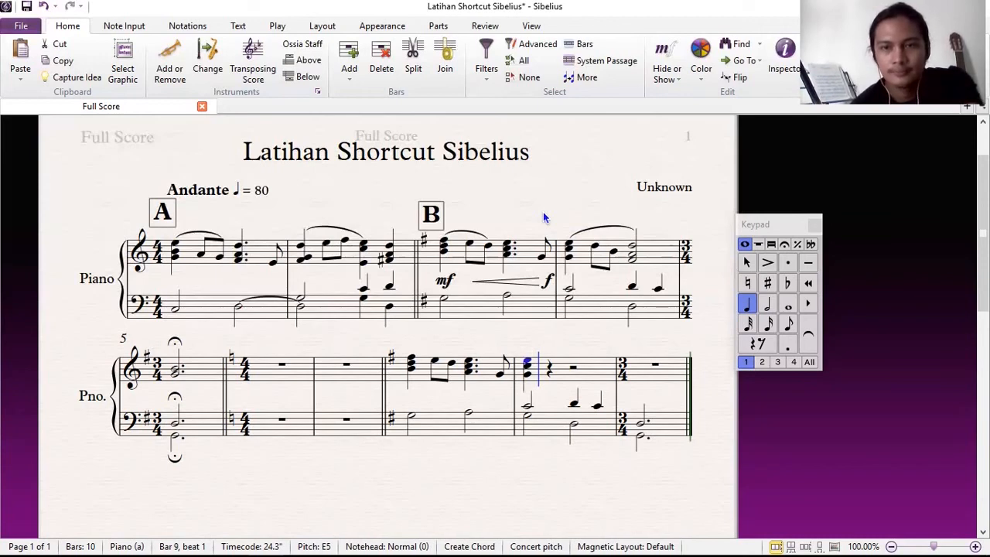
Enter eighth notes D5 and B4 on beat 2 of bar 9 in the treble staff.
key("Right")
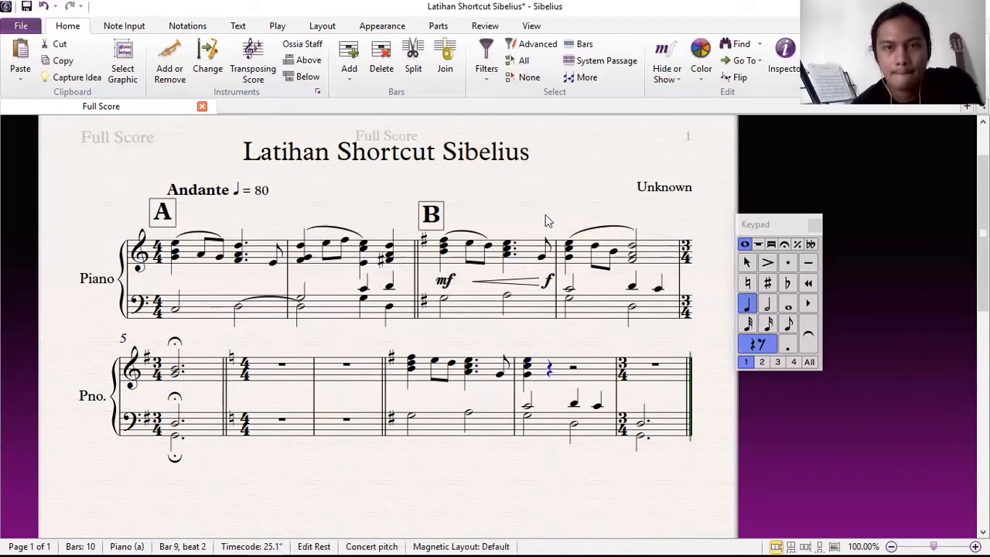
left_click(787, 326)
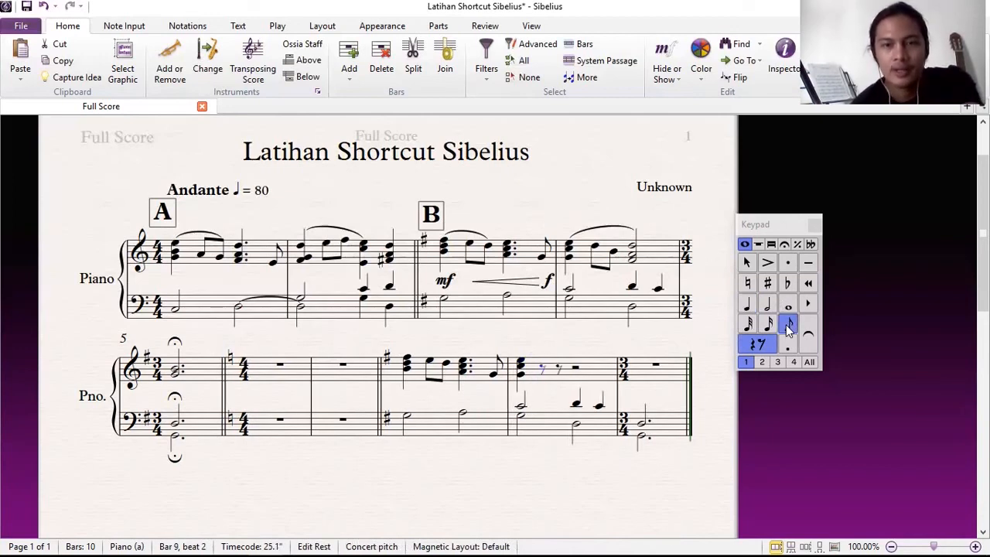
key("d")
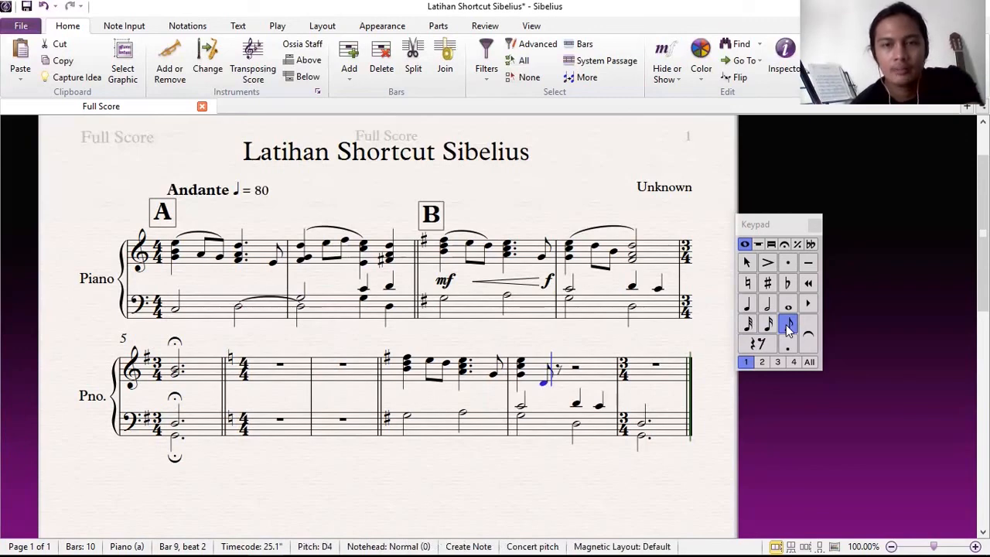
key("b")
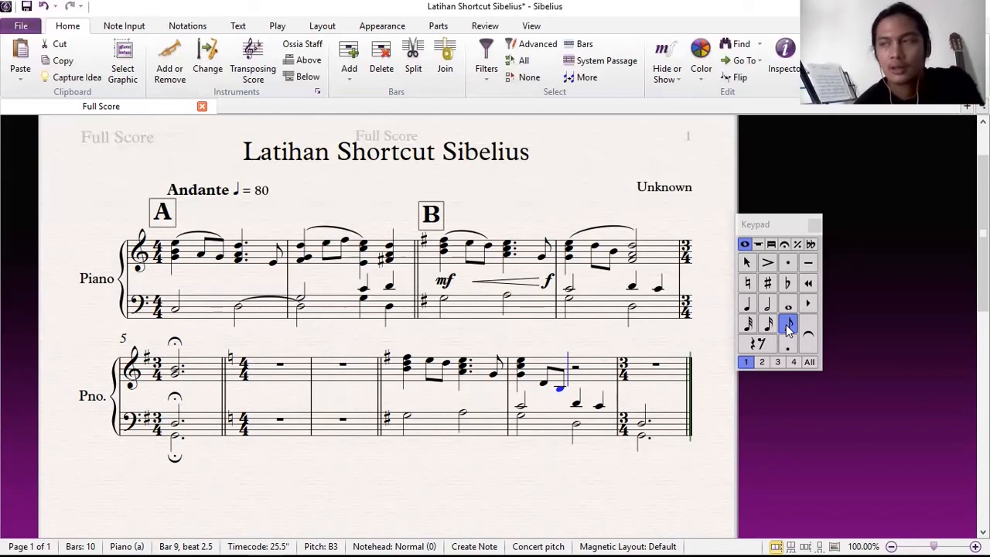
key("ctrl+Up")
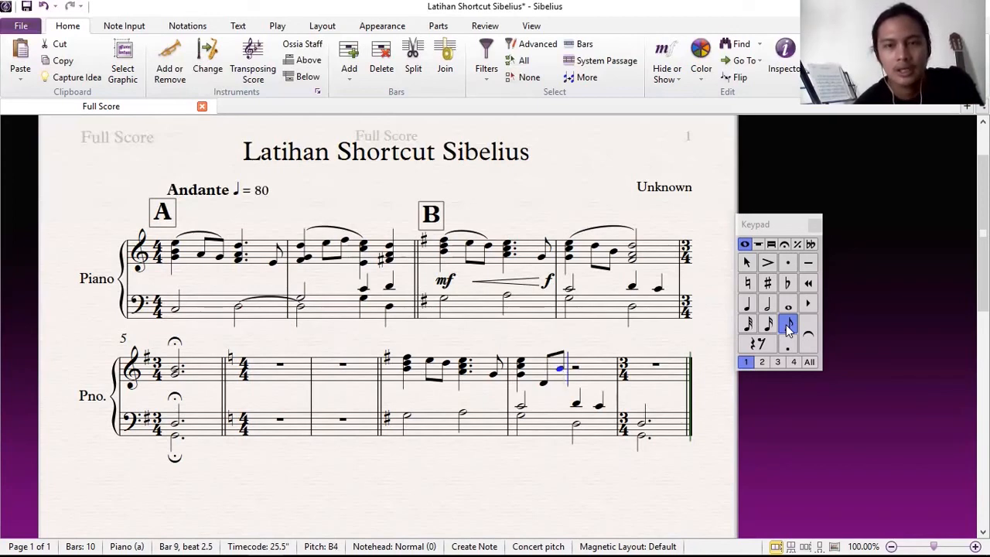
key("Left")
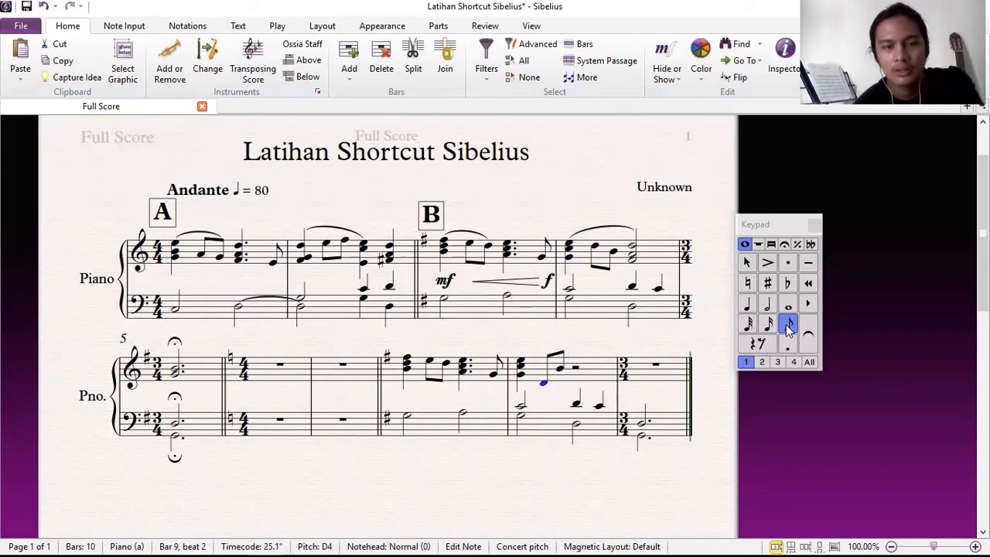
key("ctrl+Up")
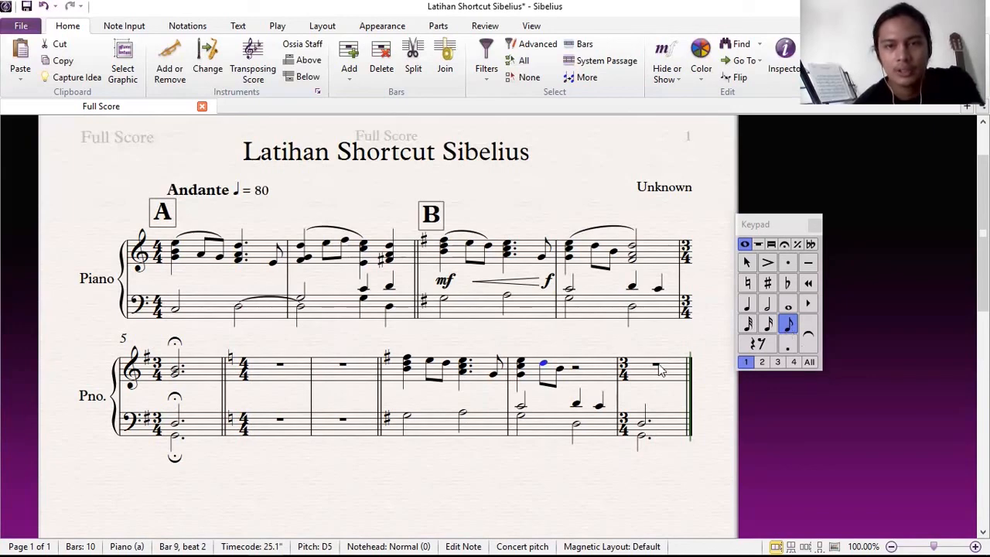
Enter a half-note chord of D5, A4 and F#4 on beat 3 of bar 9 in the treble staff.
left_click(576, 370)
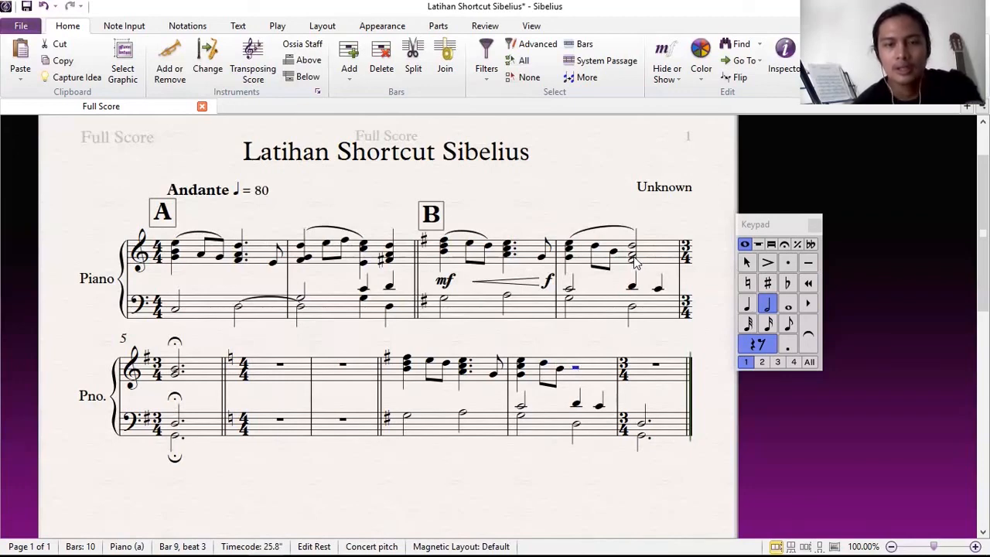
key("d")
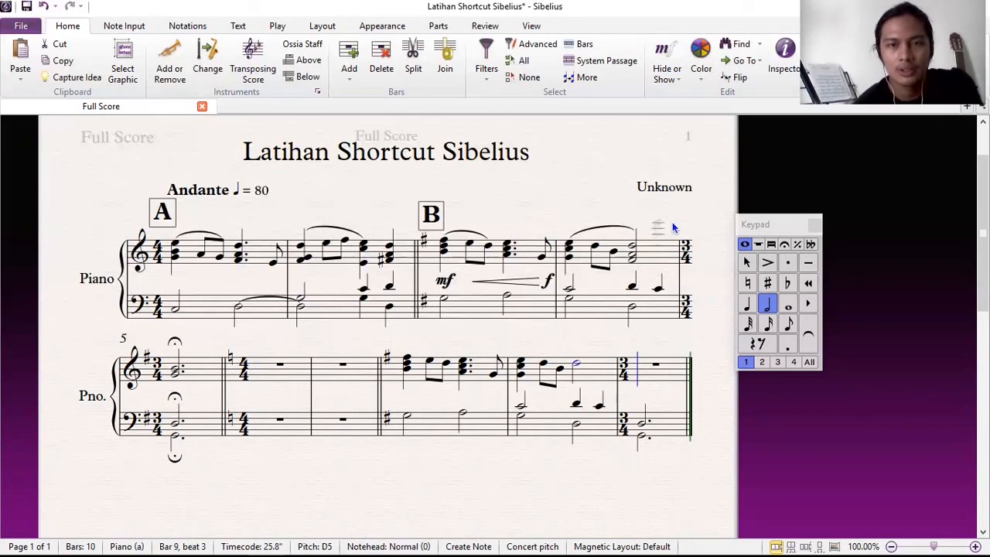
key("4")
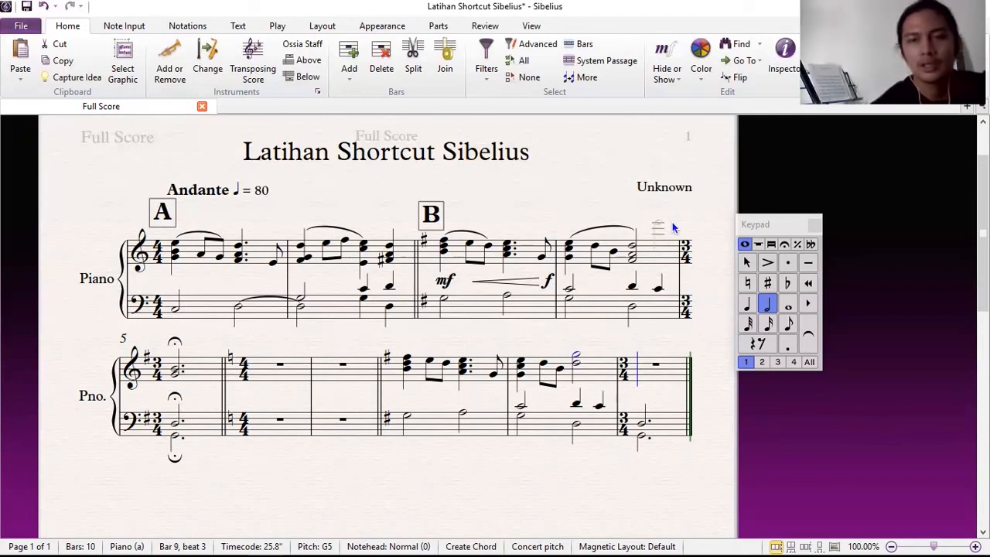
key("Left")
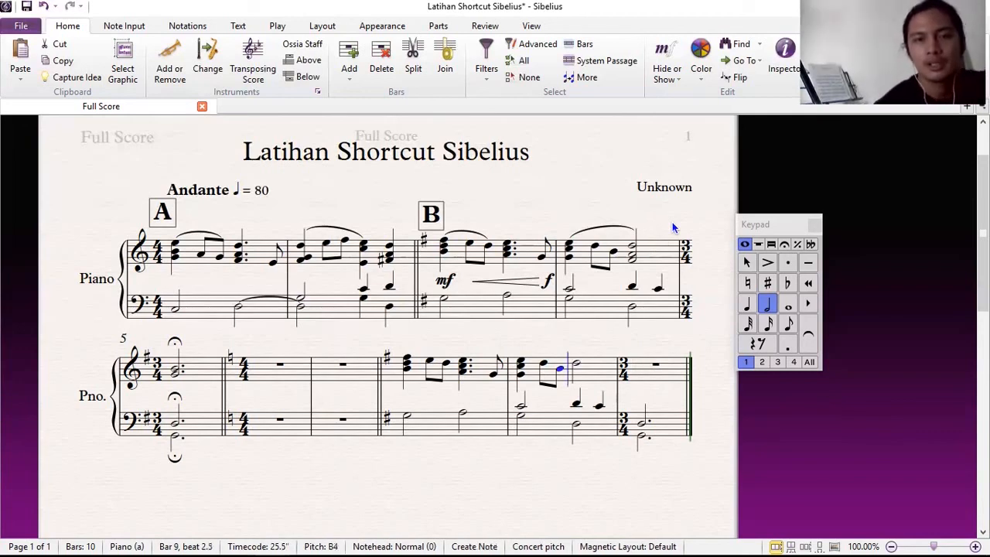
key("Escape")
left_click(579, 364)
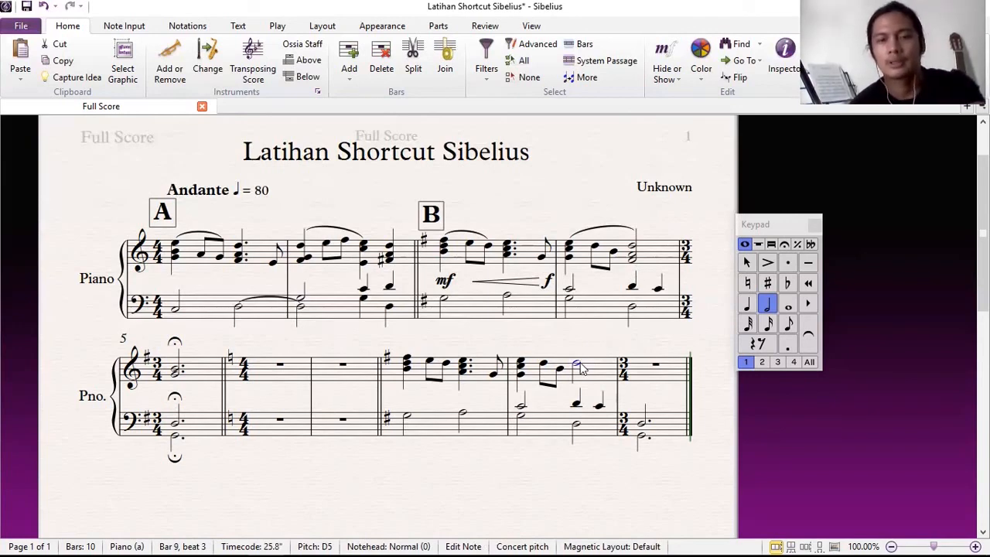
key("shift+4")
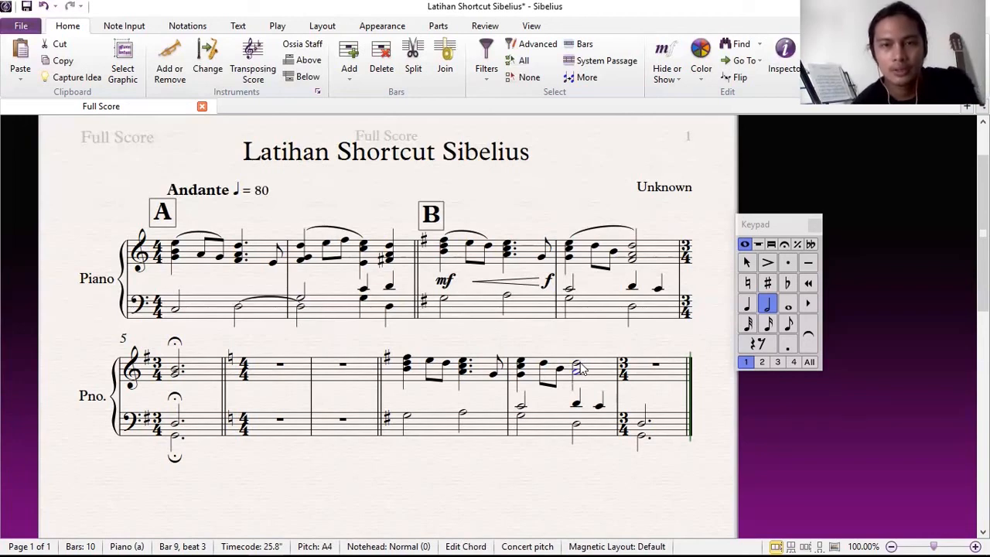
key("shift+3")
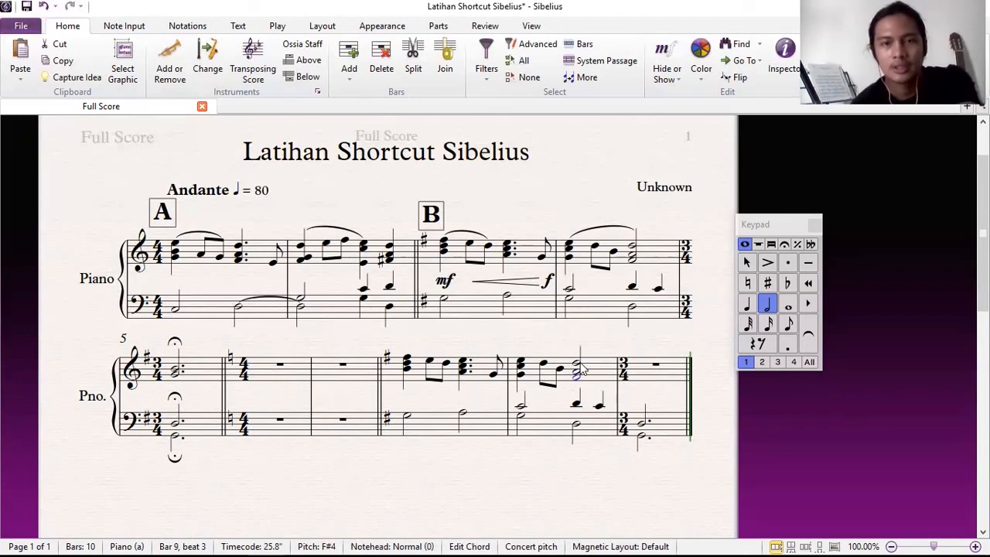
Enter a dotted half-note chord of G4 and B4 in the treble staff of bar 10.
key("Right")
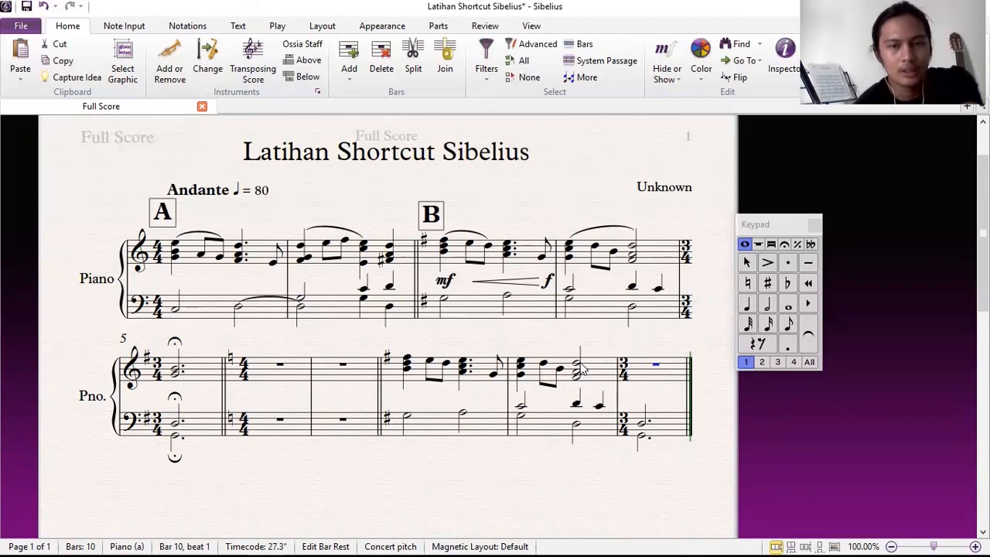
key("g")
key("Escape")
key("Left")
key("Right")
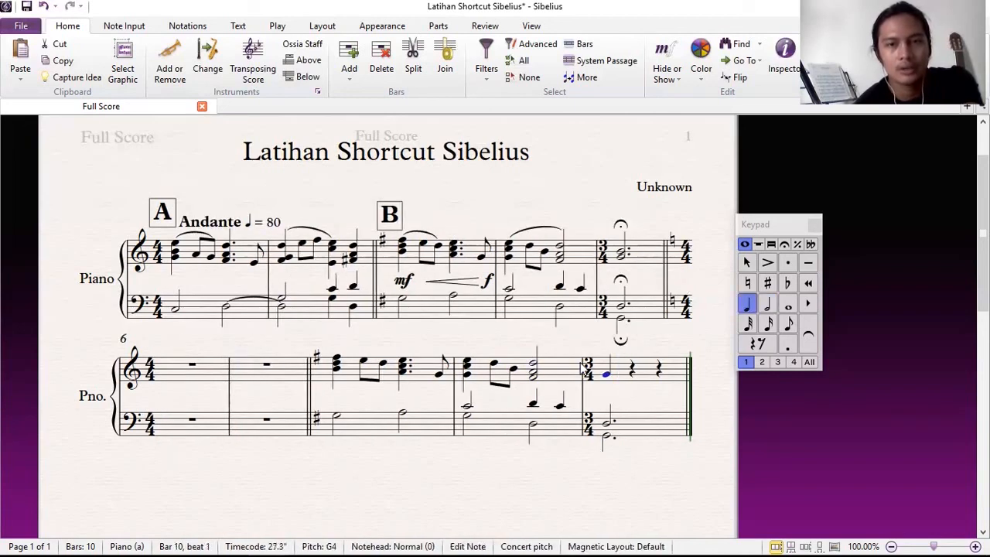
left_click(768, 306)
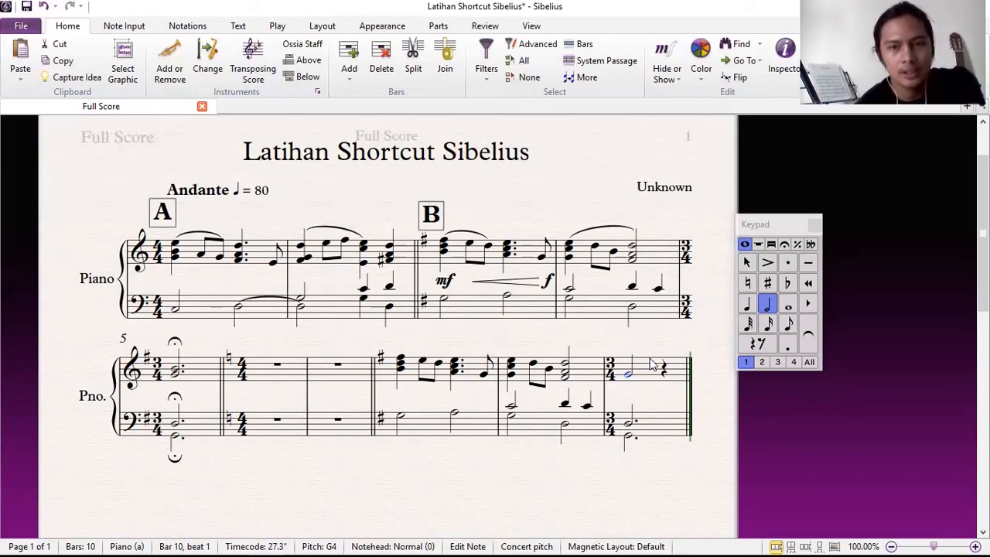
key("3")
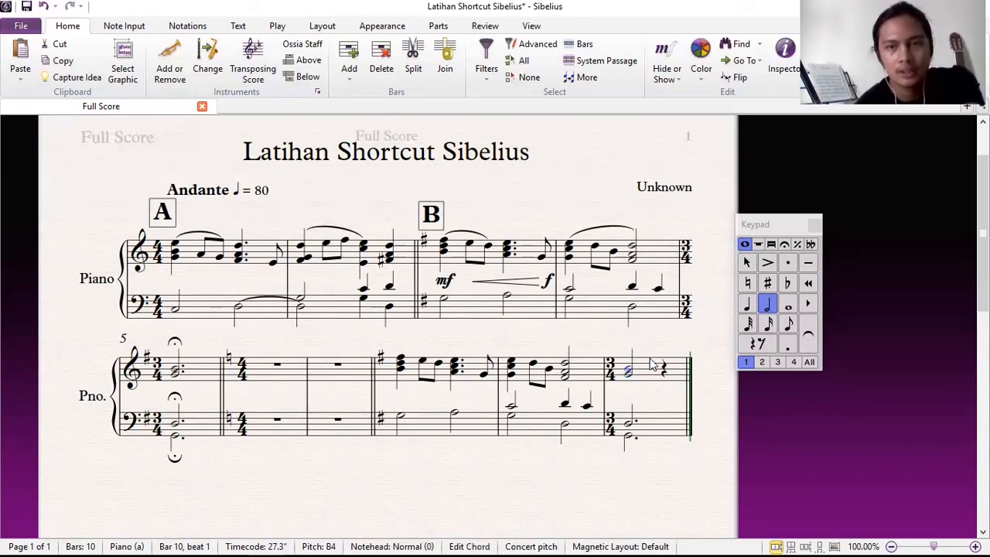
left_click(793, 345)
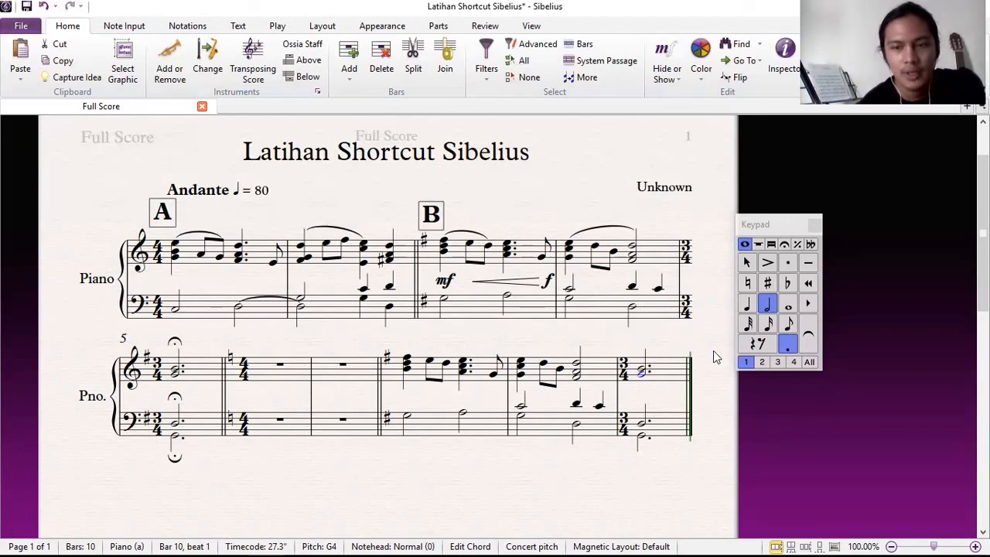
Add fermatas to the dotted half notes in both piano staves of bar 10.
key("shift+Down")
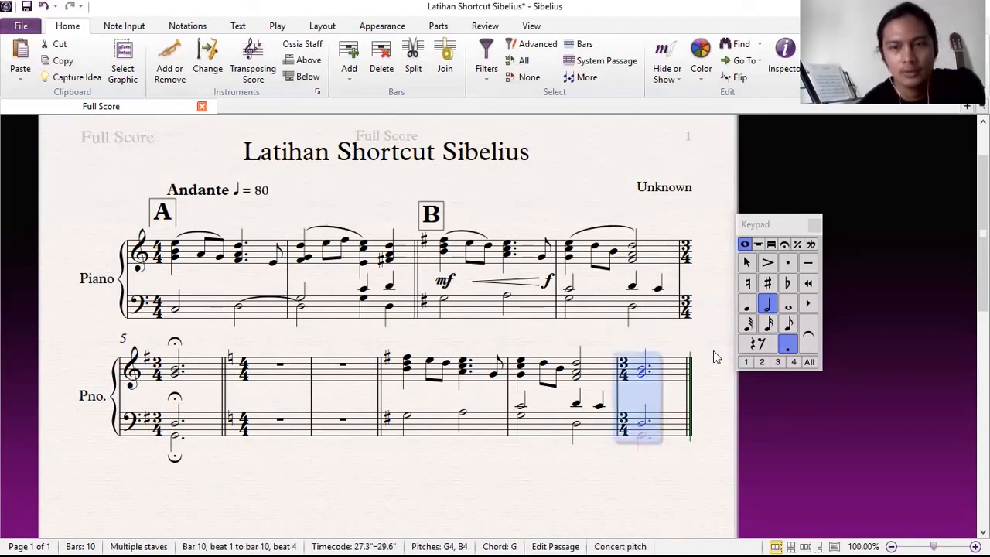
left_click(784, 246)
left_click(747, 324)
key("Escape")
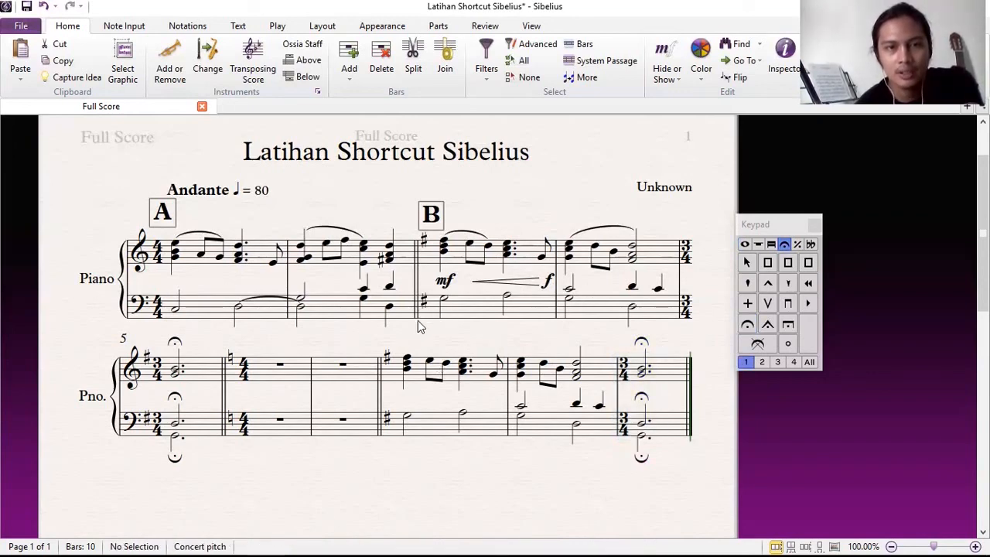
Add a slur in the treble staff of bar 8 from the first chord to the eighth note D5.
left_click(408, 358)
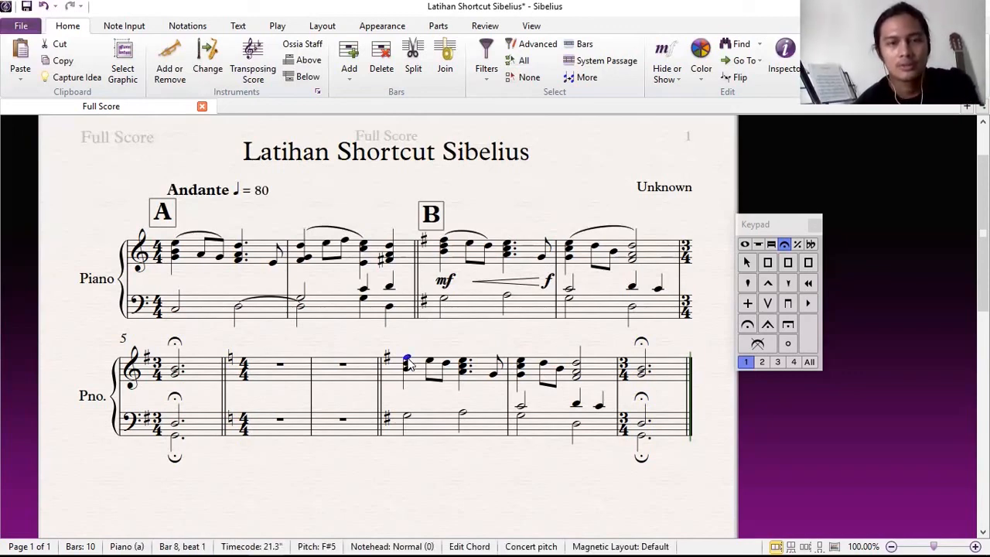
key("shift+Right")
key("shift+Right")
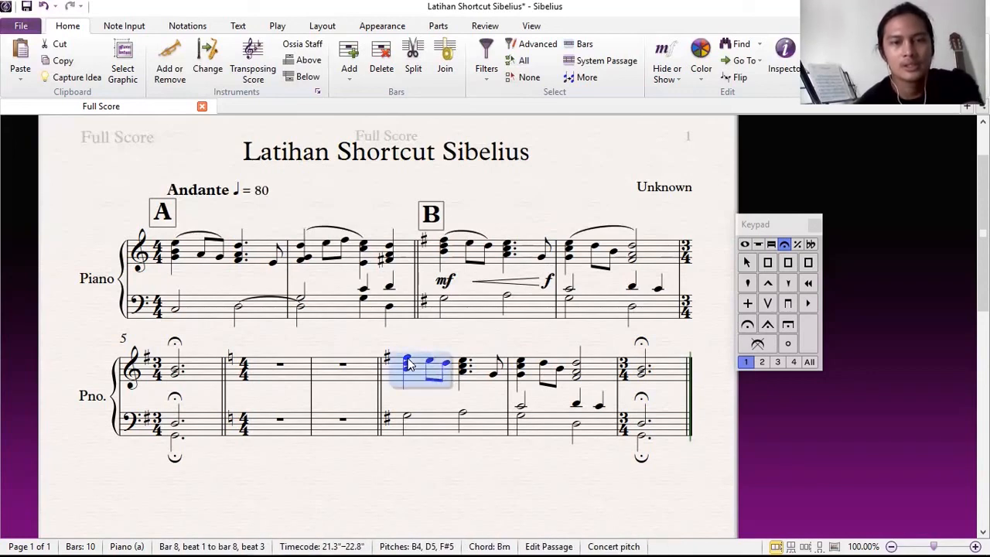
key("s")
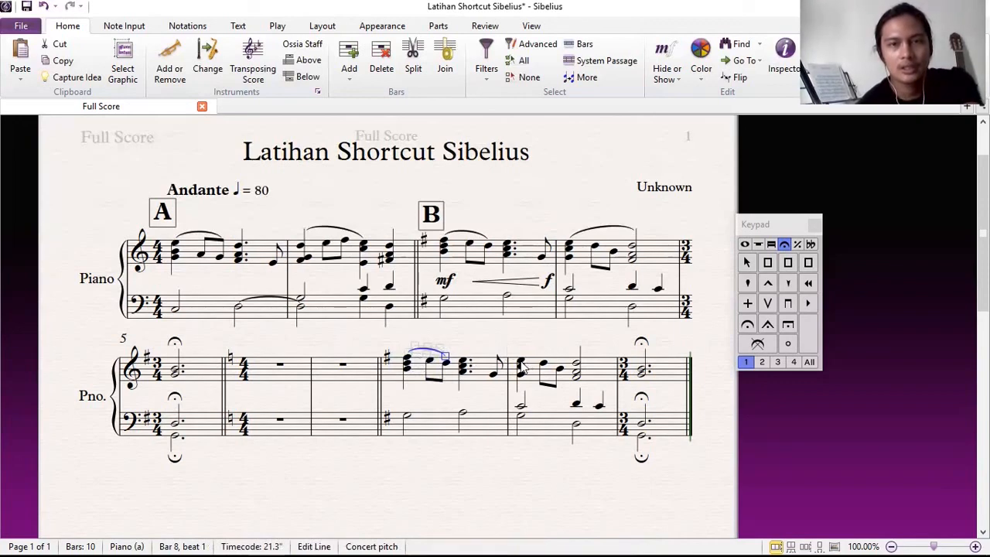
Add a slur in the treble staff of bar 9 from the first chord to the half-note chord.
left_click(522, 363)
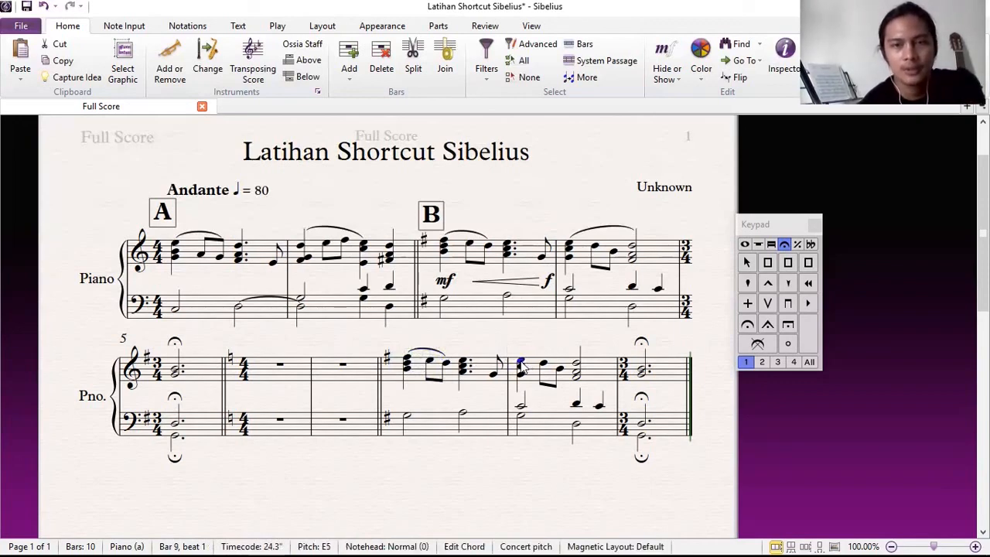
key("shift+Right")
key("shift+Right")
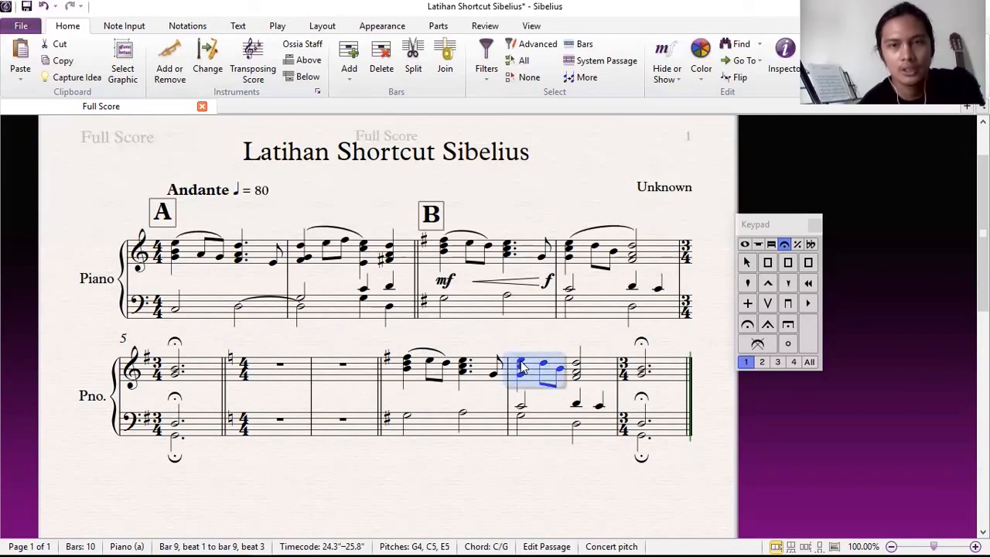
key("shift+Right")
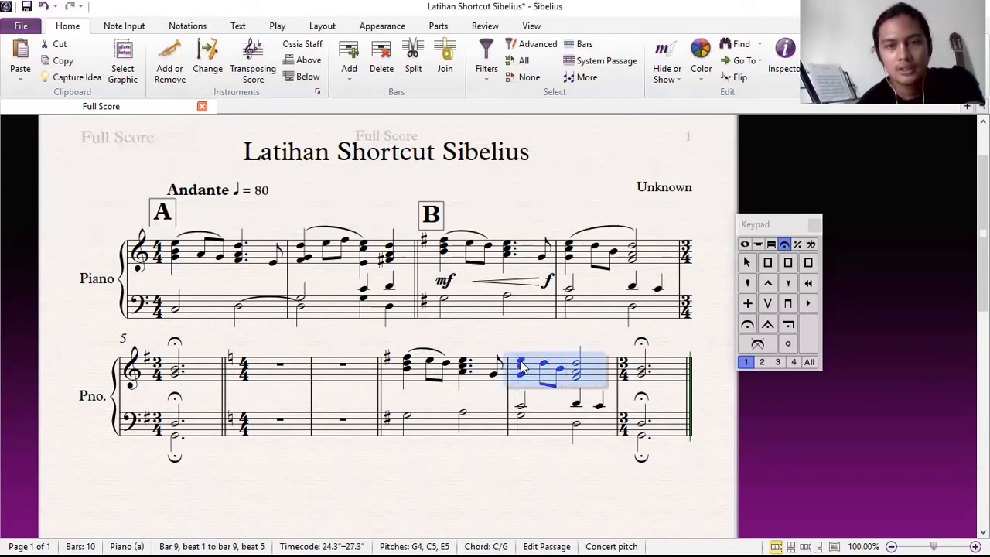
key("s")
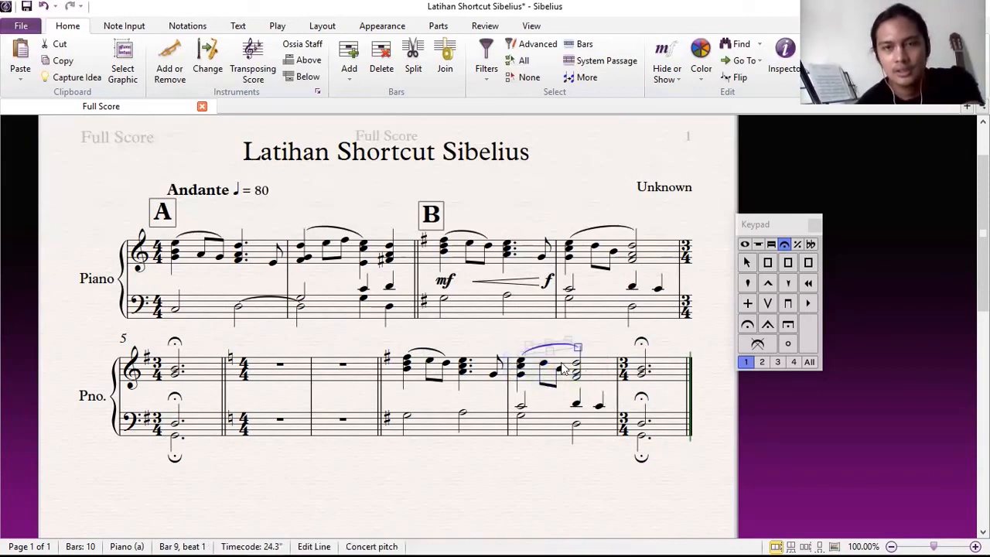
key("Escape")
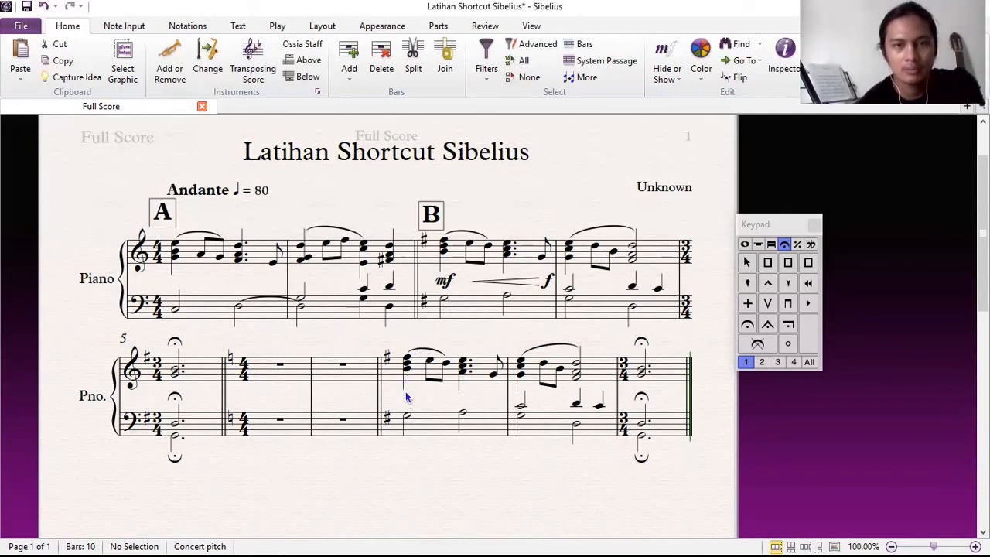
left_click(405, 392)
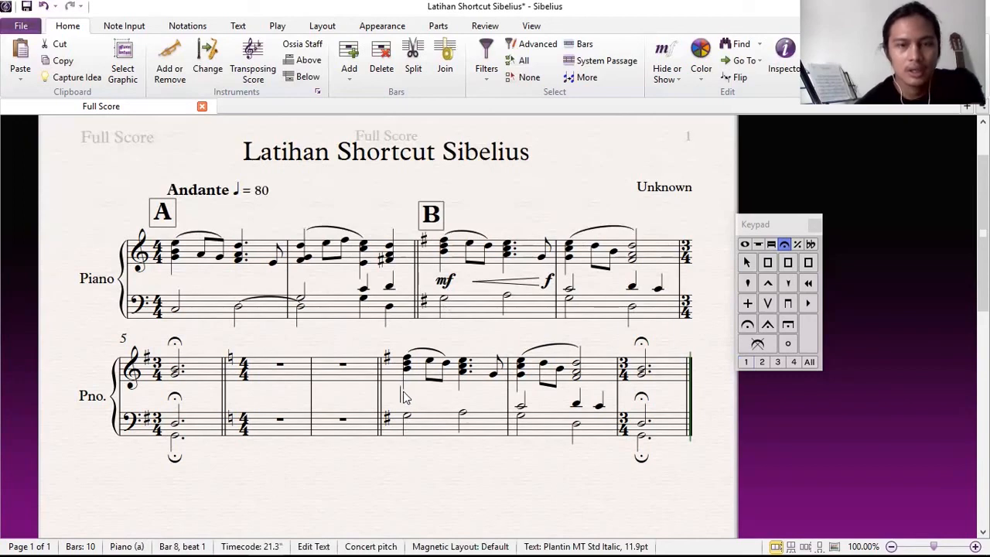
right_click(402, 396)
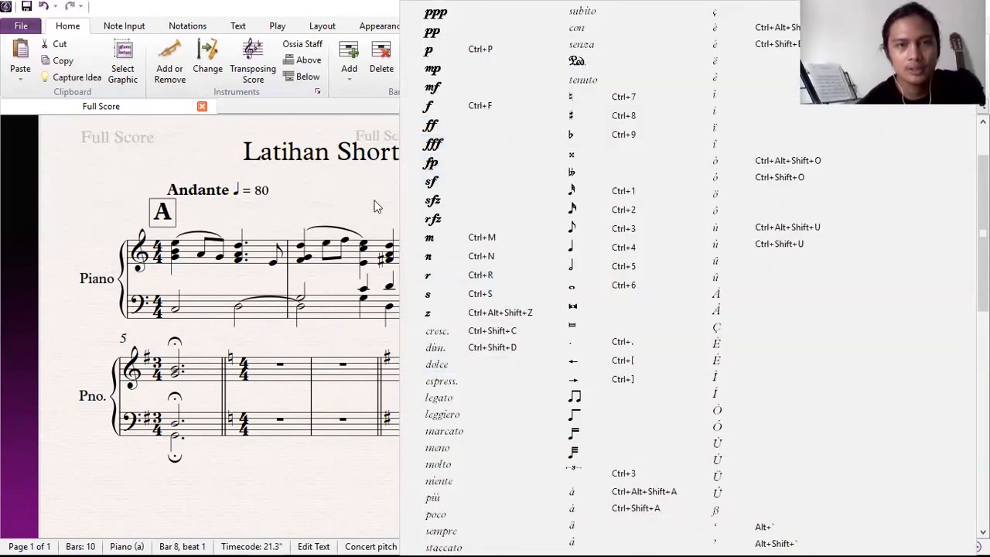
key("Escape")
key("Escape")
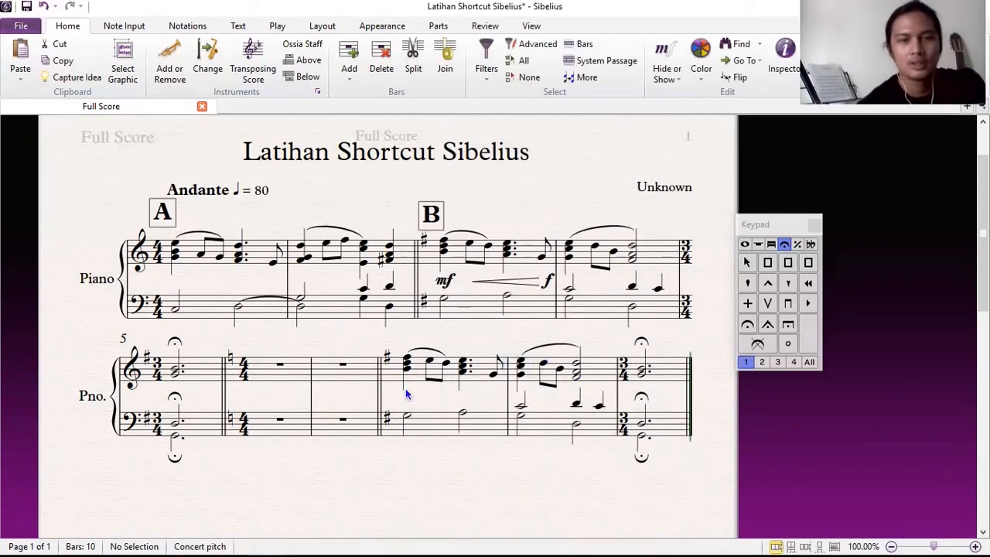
Add an mf dynamic below the first treble chord of bar 8.
key("ctrl+e")
left_click(406, 391)
right_click(406, 392)
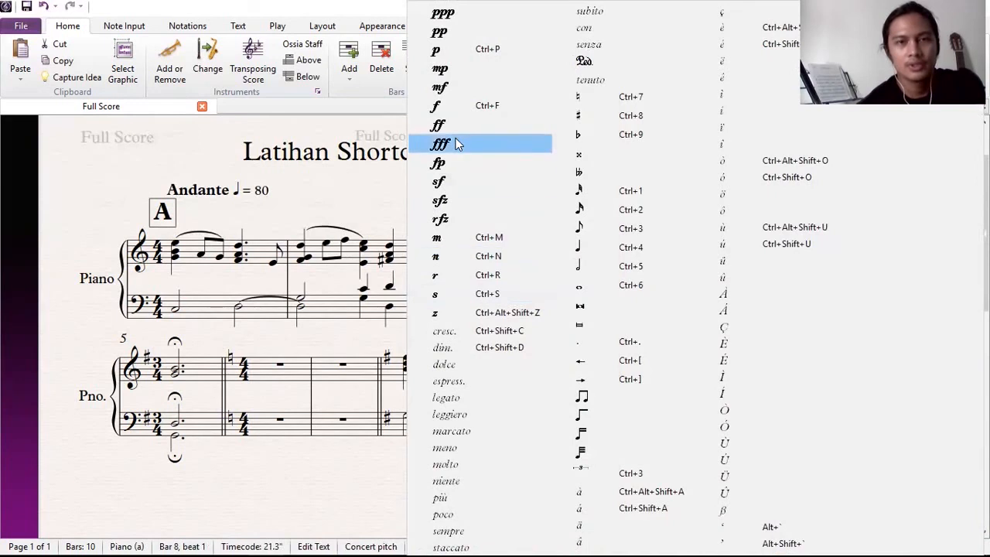
left_click(447, 87)
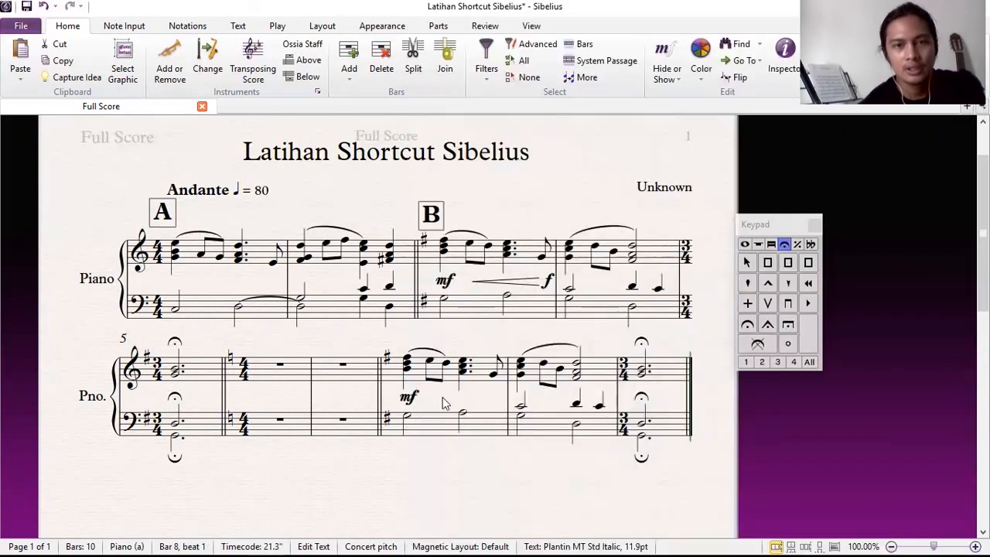
key("Escape")
key("Escape")
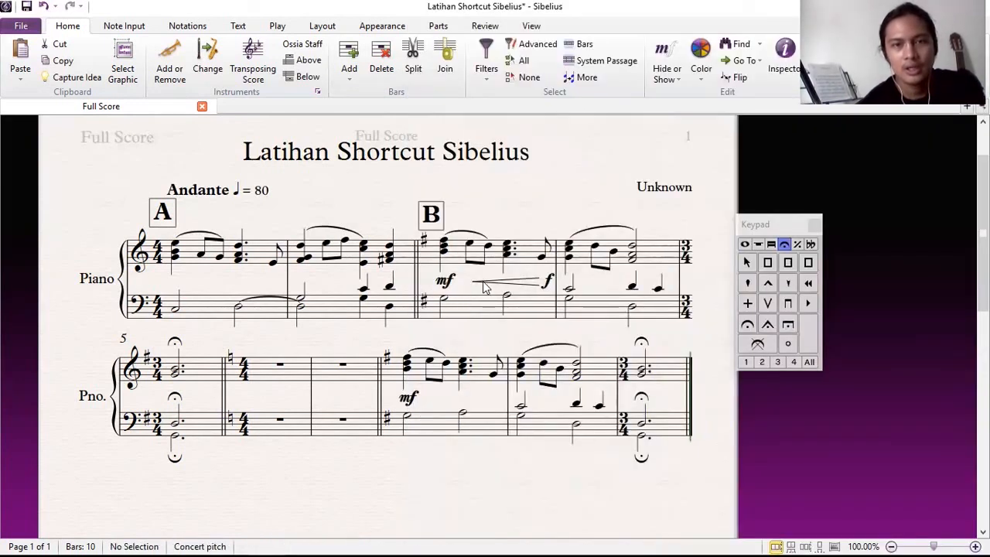
Add a crescendo hairpin in bar 8 from the eighth note E5 on beat 2 through the dotted quarter-note chord.
left_click(431, 364)
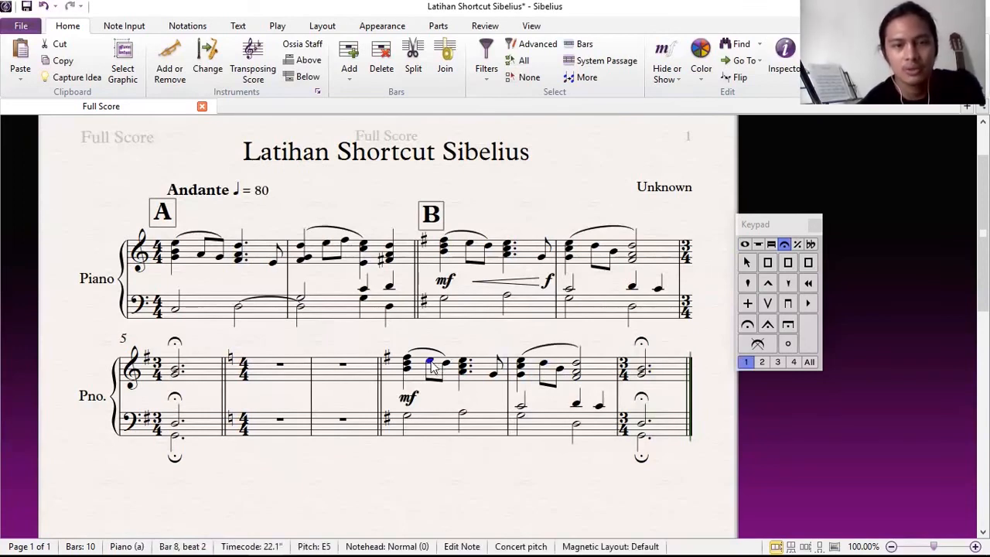
key("shift+Right")
key("shift+Right")
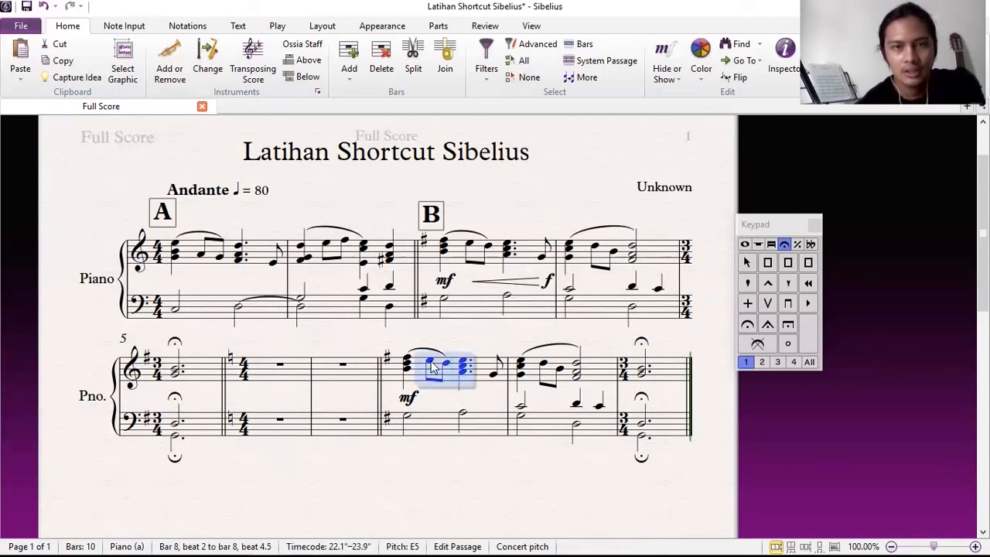
key("h")
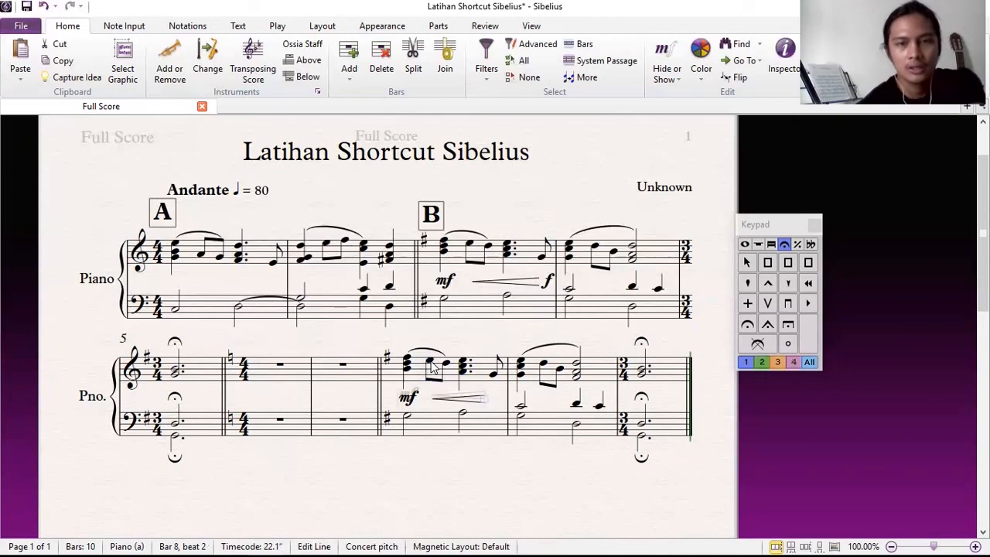
Add an f dynamic below the last eighth note, G4, in the treble staff of bar 8.
left_click(493, 377)
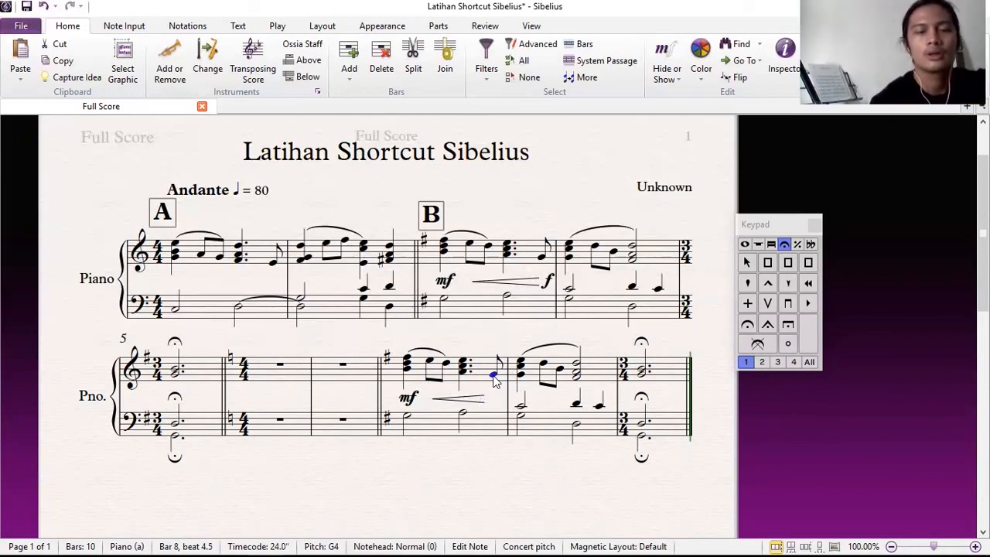
key("ctrl+e")
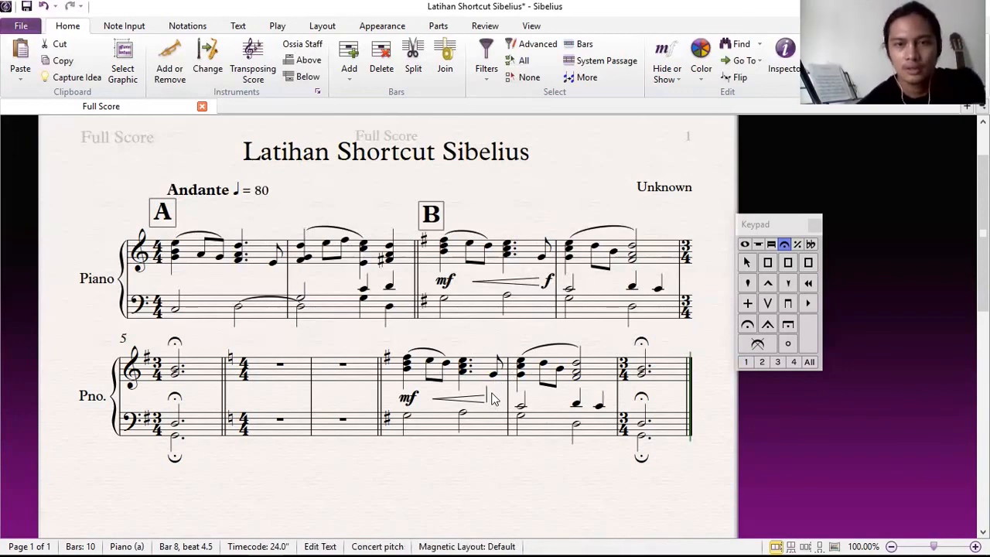
right_click(492, 398)
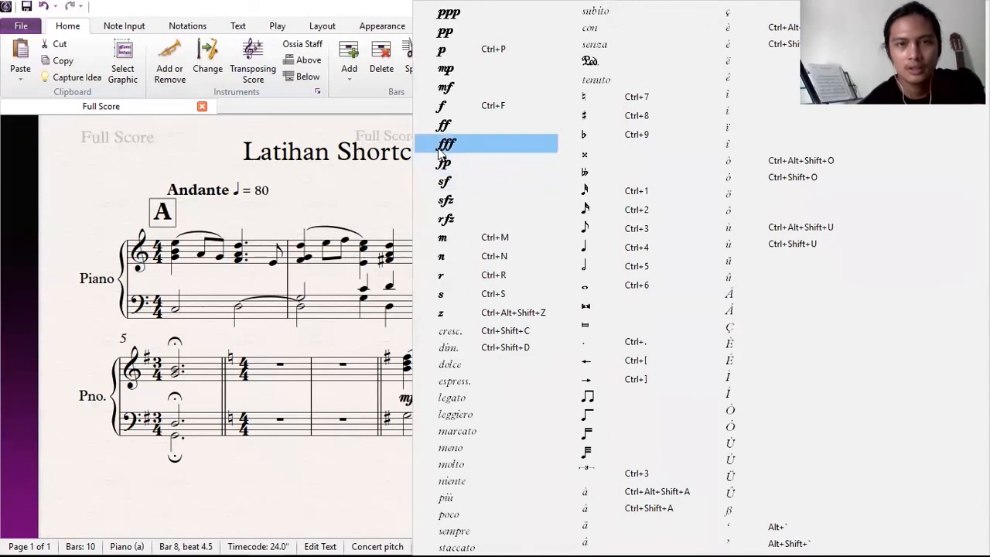
left_click(447, 112)
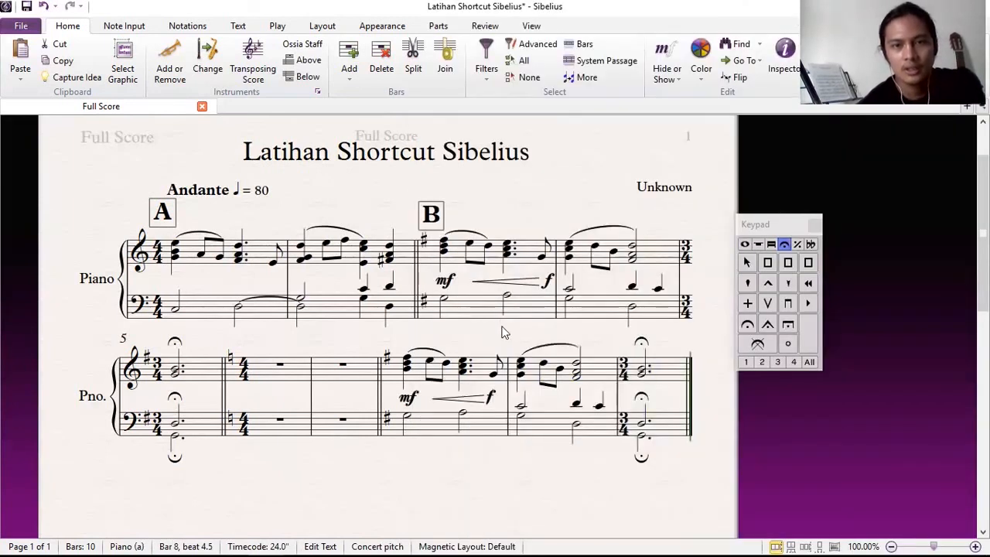
key("Escape")
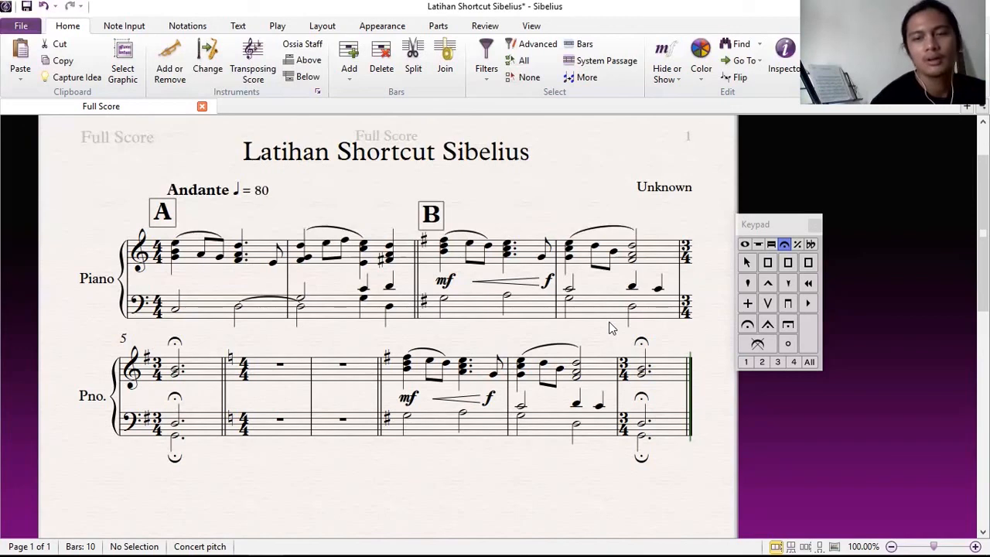
Play back the piano score to check it by ear and stop playback in bar 8.
key("space")
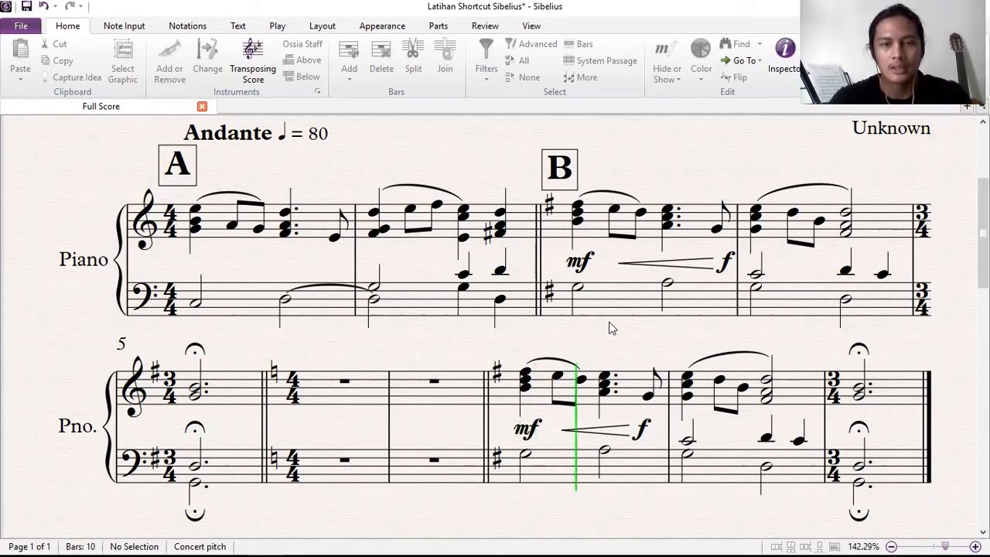
key("space")
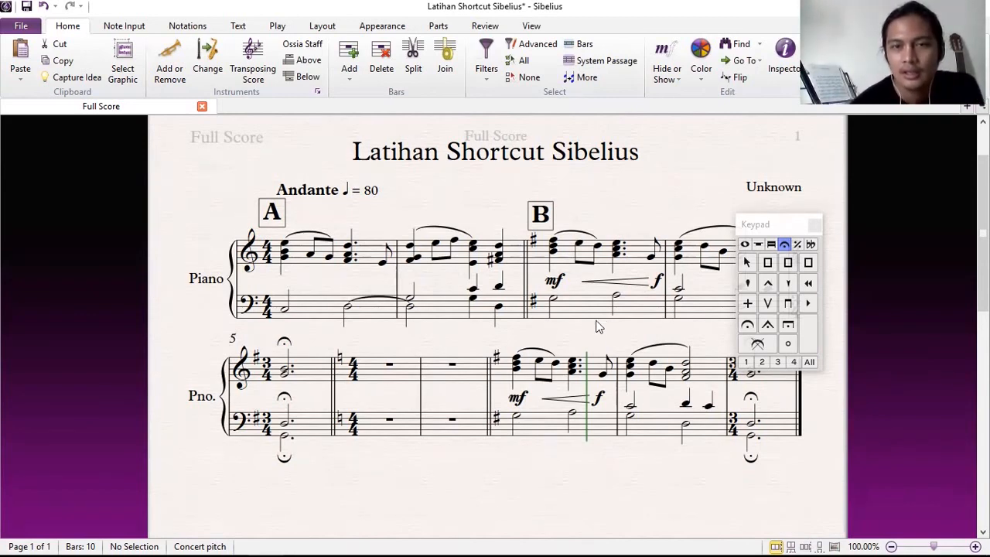
left_click_drag(575, 335, 488, 333)
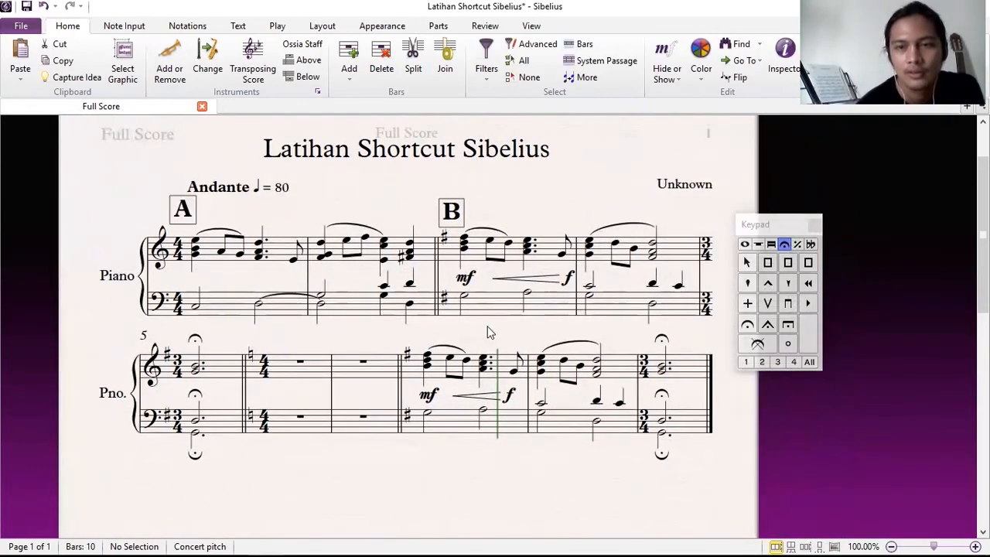